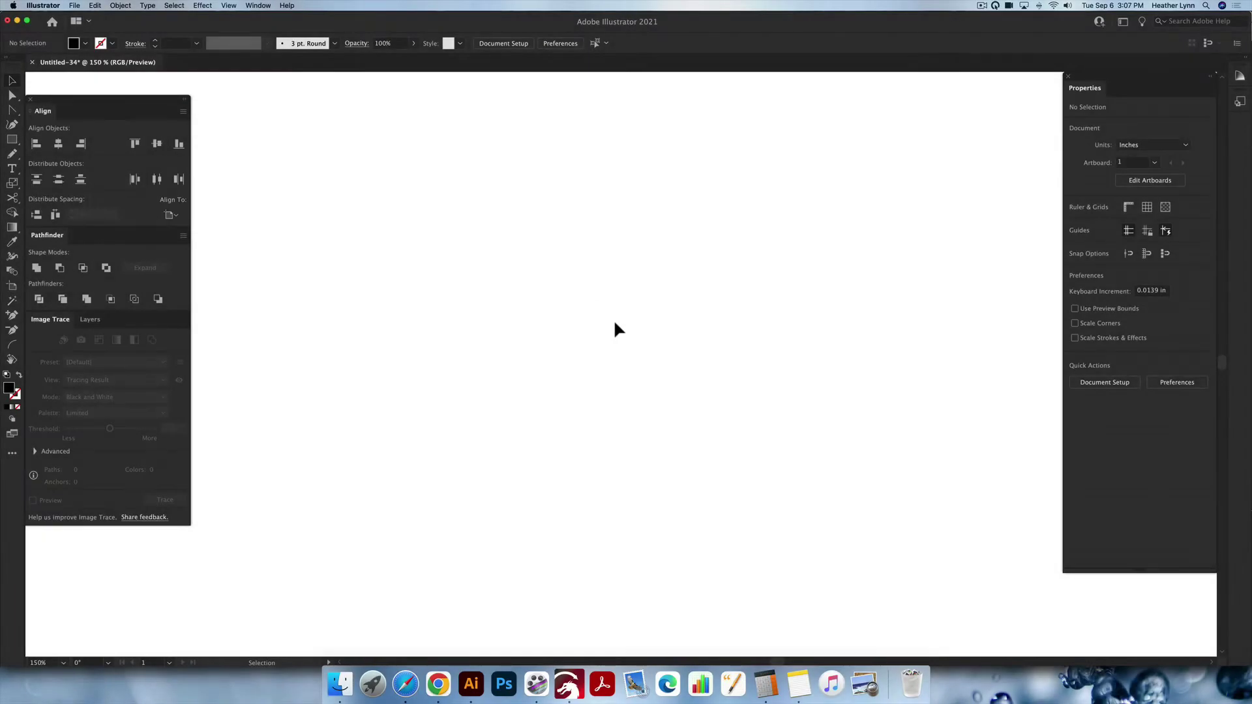
Add the text "Happy Birthday" as a single line in the middle of the blank canvas and deselect it
key(t)
click(590, 318)
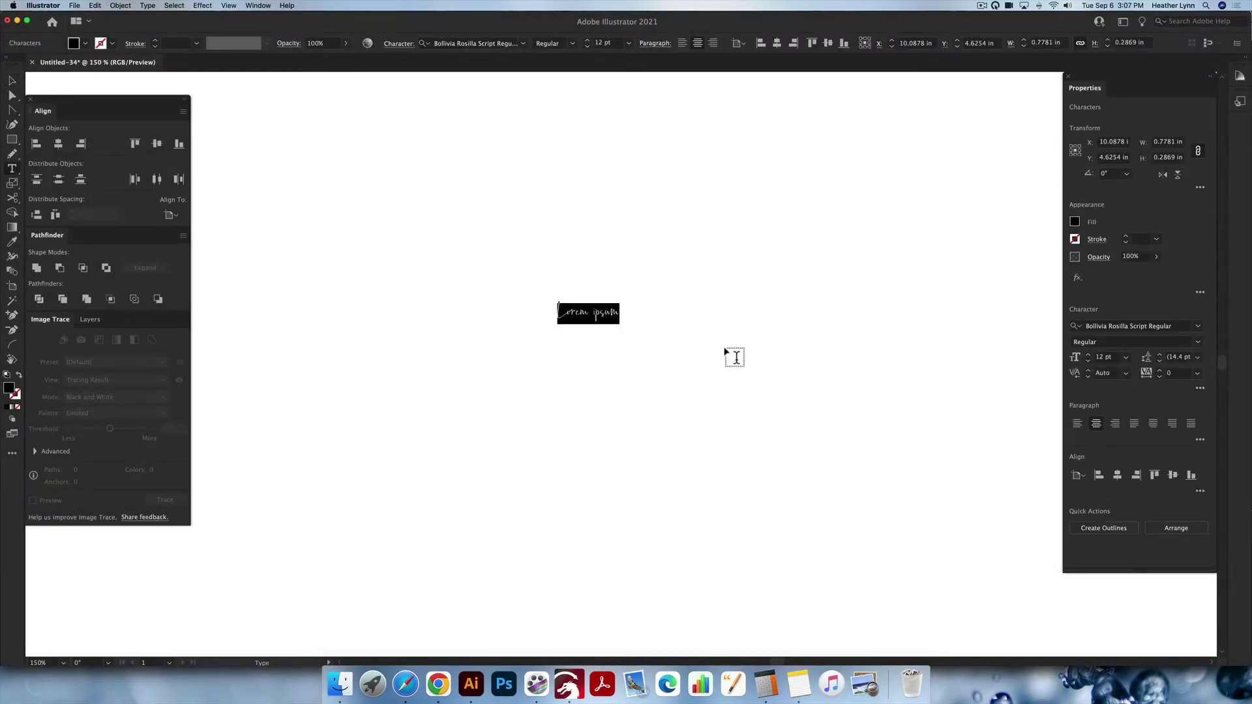
text(Ha)
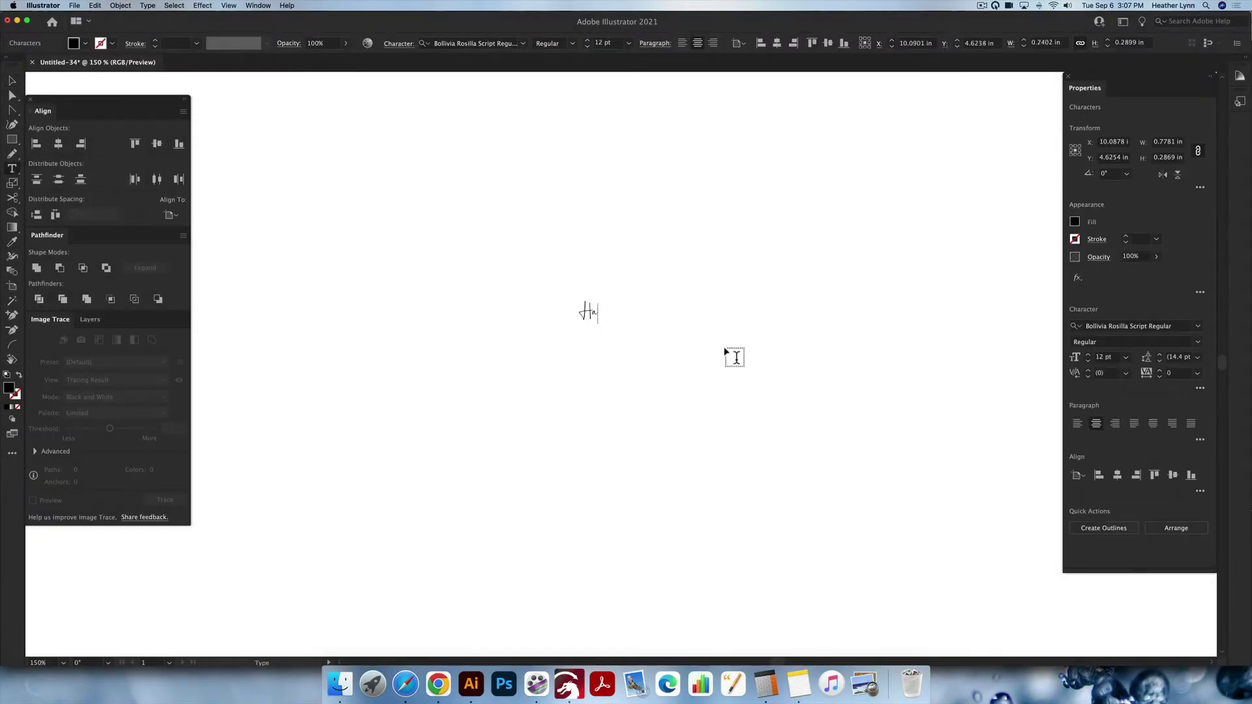
text(ppy Birthday)
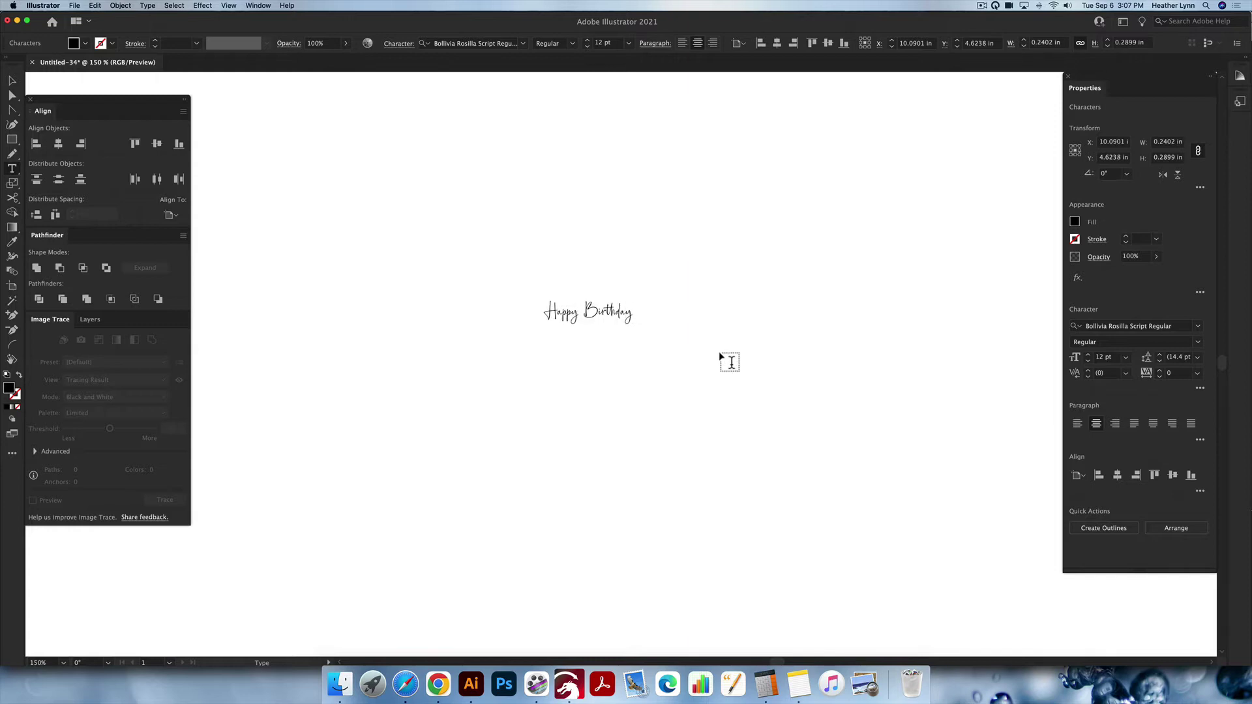
key(Escape)
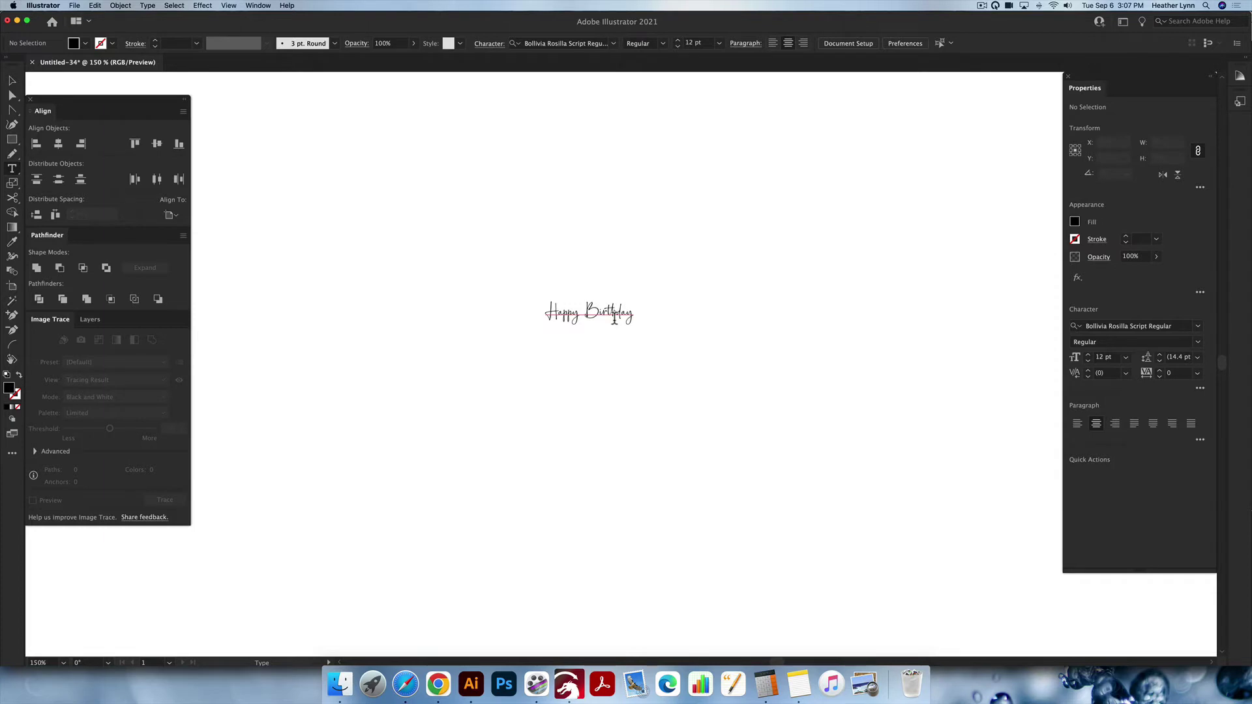
scroll(614, 317, right, 1)
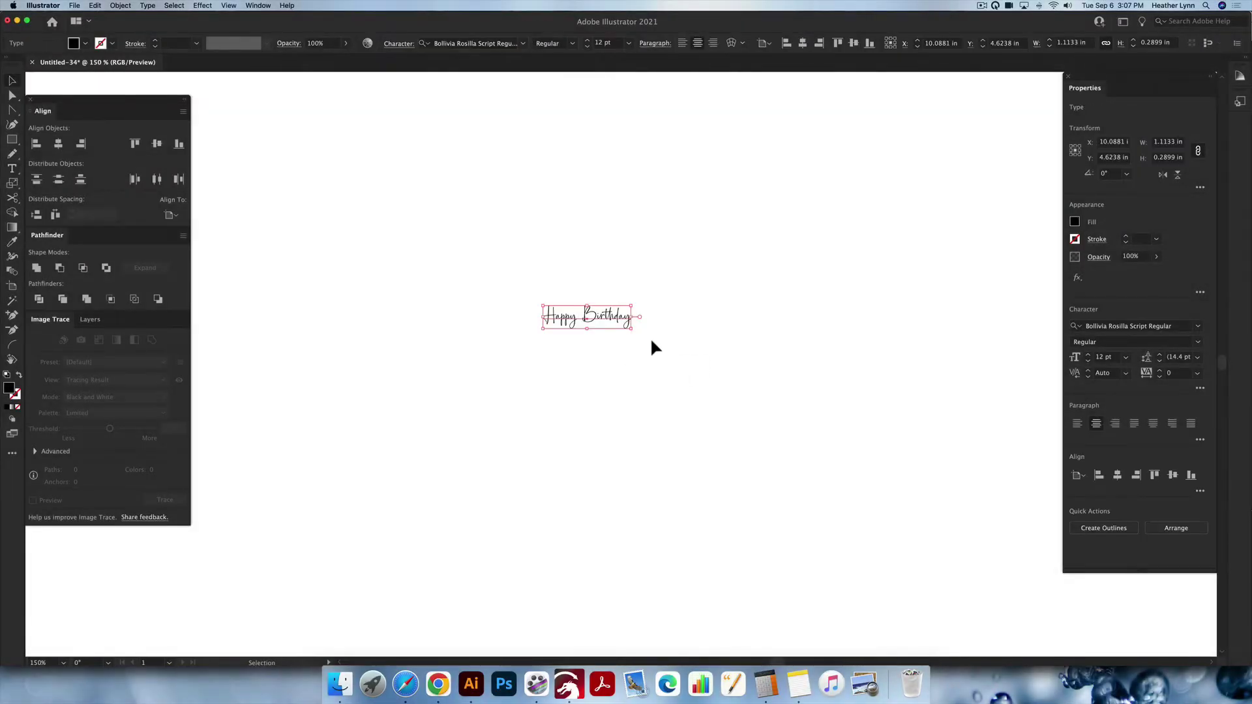
click(651, 339)
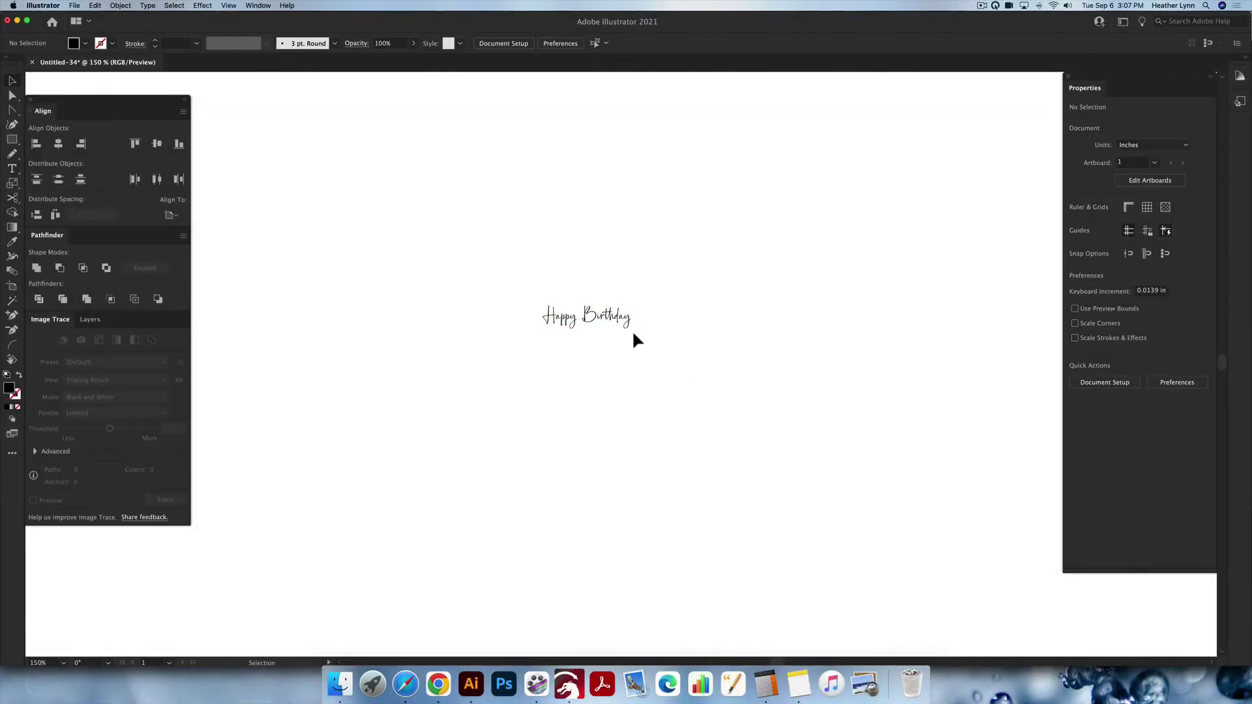
Convert the "Happy Birthday" text to outlines
scroll(605, 324, up, 6)
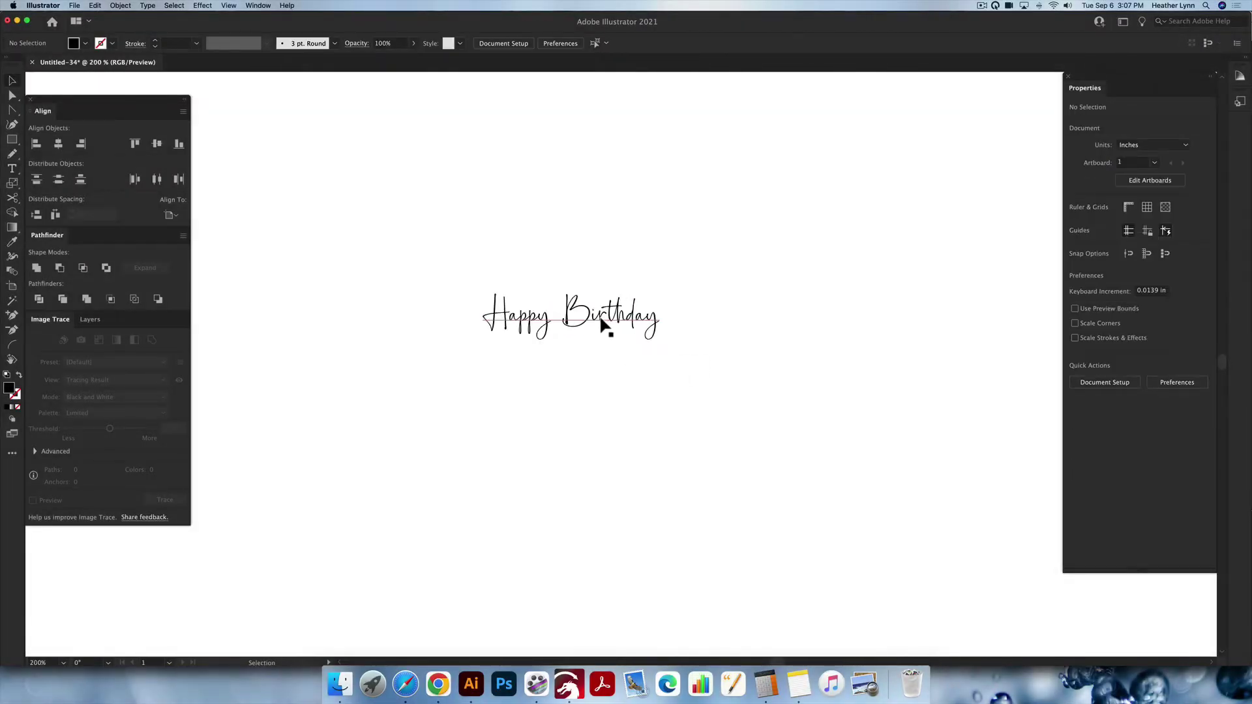
scroll(642, 321, left, 3)
click(651, 316)
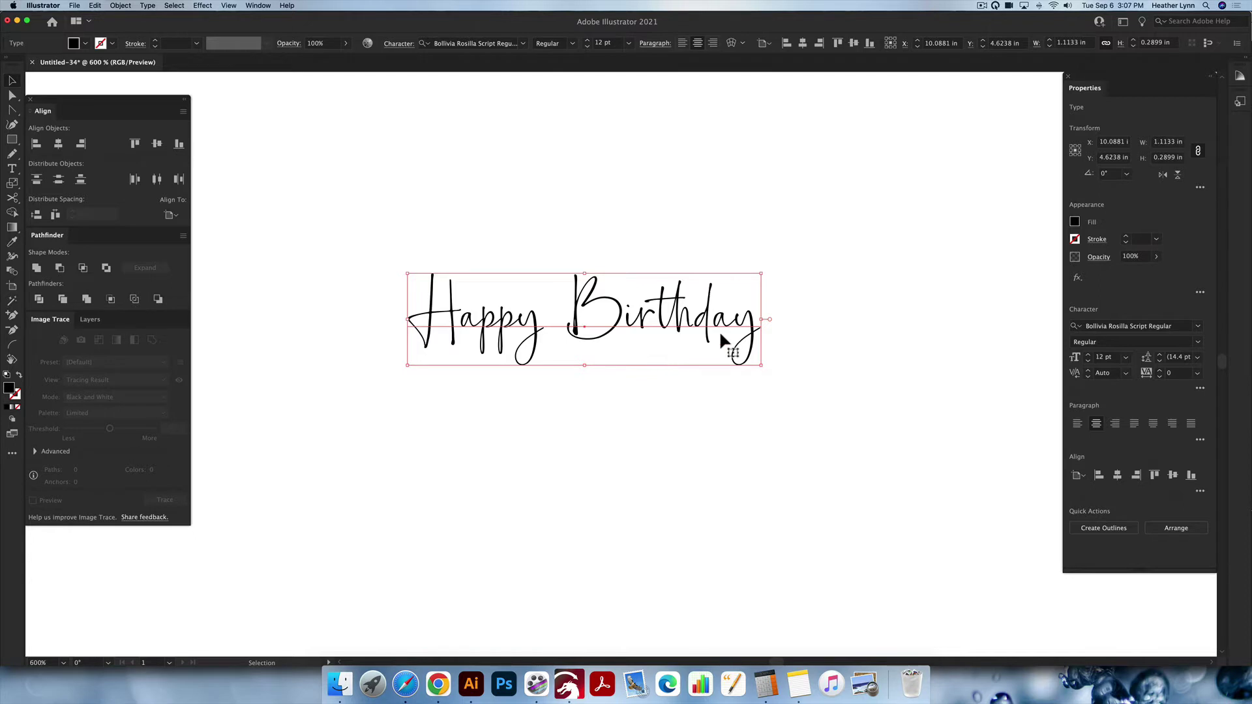
right_click(677, 319)
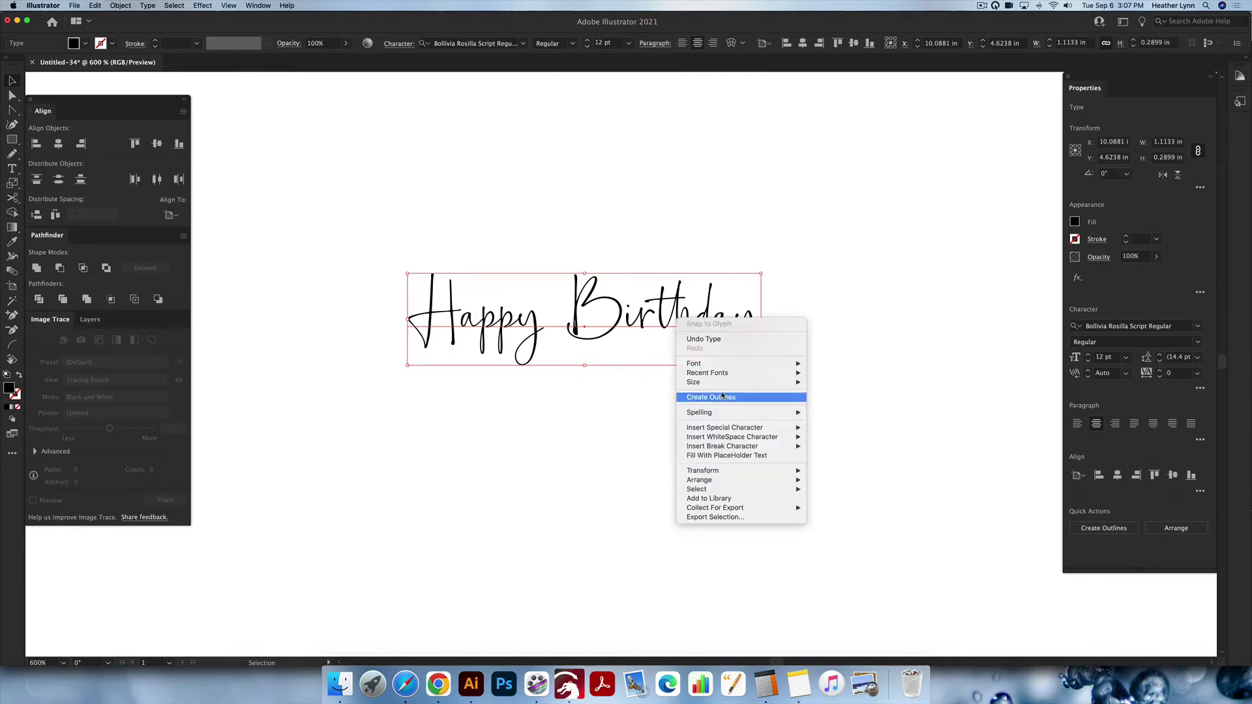
click(603, 329)
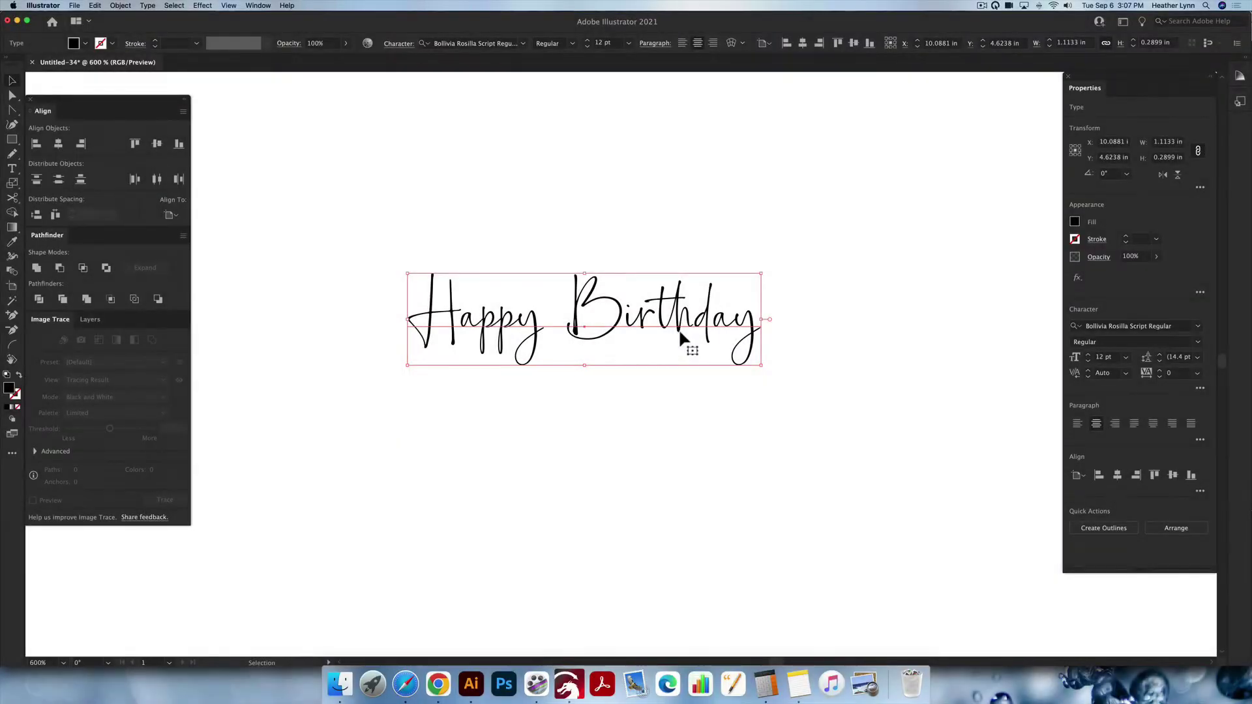
key(super+shift+o)
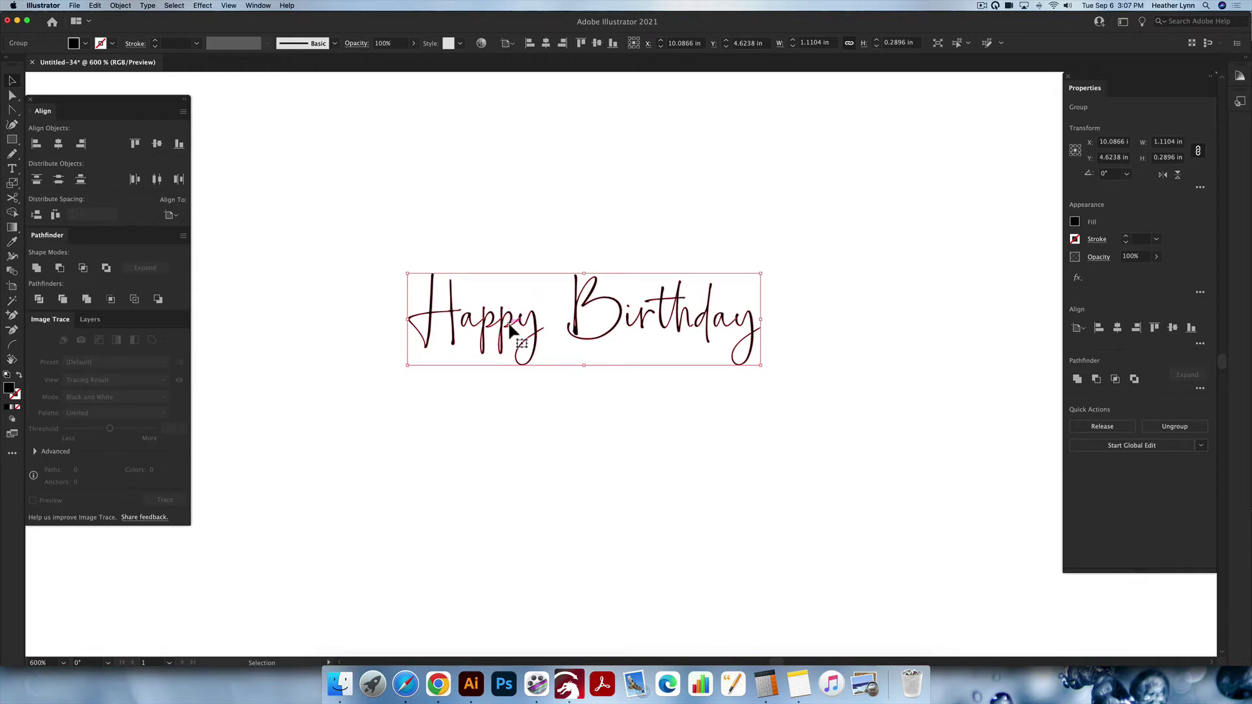
Unite the overlapping outlined letters of "Happy Birthday" with the Pathfinder shape mode
scroll(520, 324, up, 10)
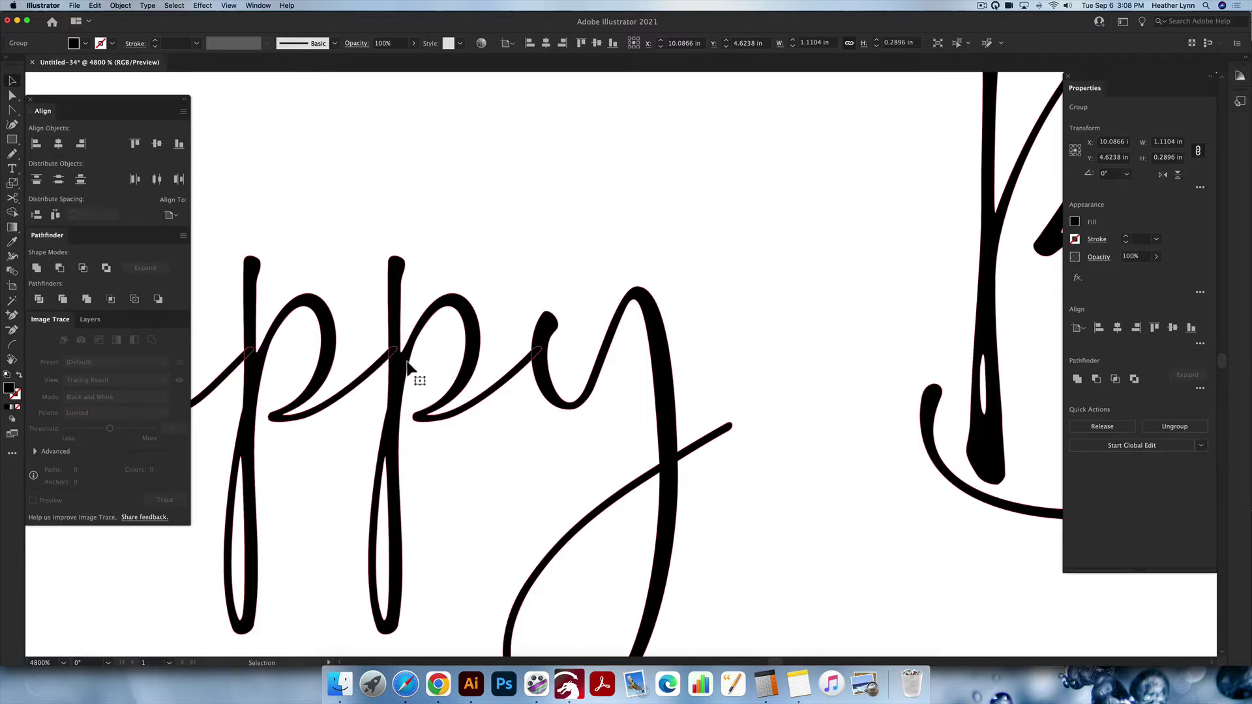
scroll(581, 366, left, 5)
scroll(579, 372, left, 7)
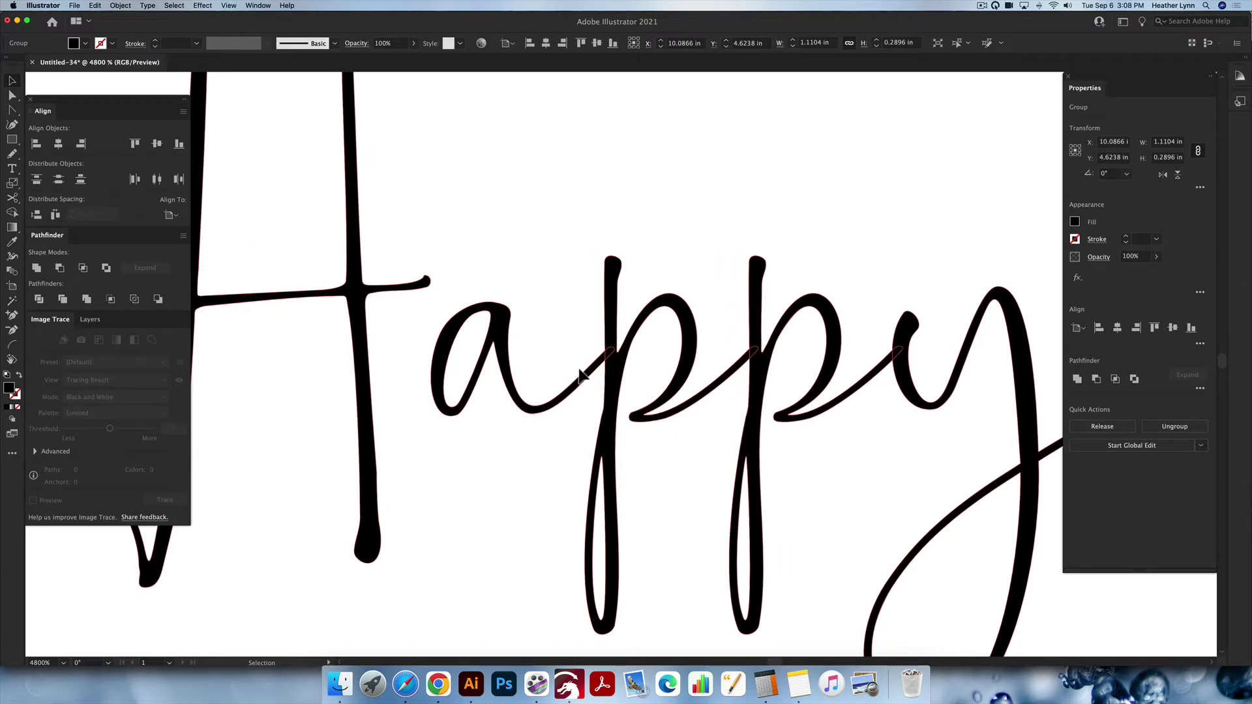
scroll(506, 338, right, 1)
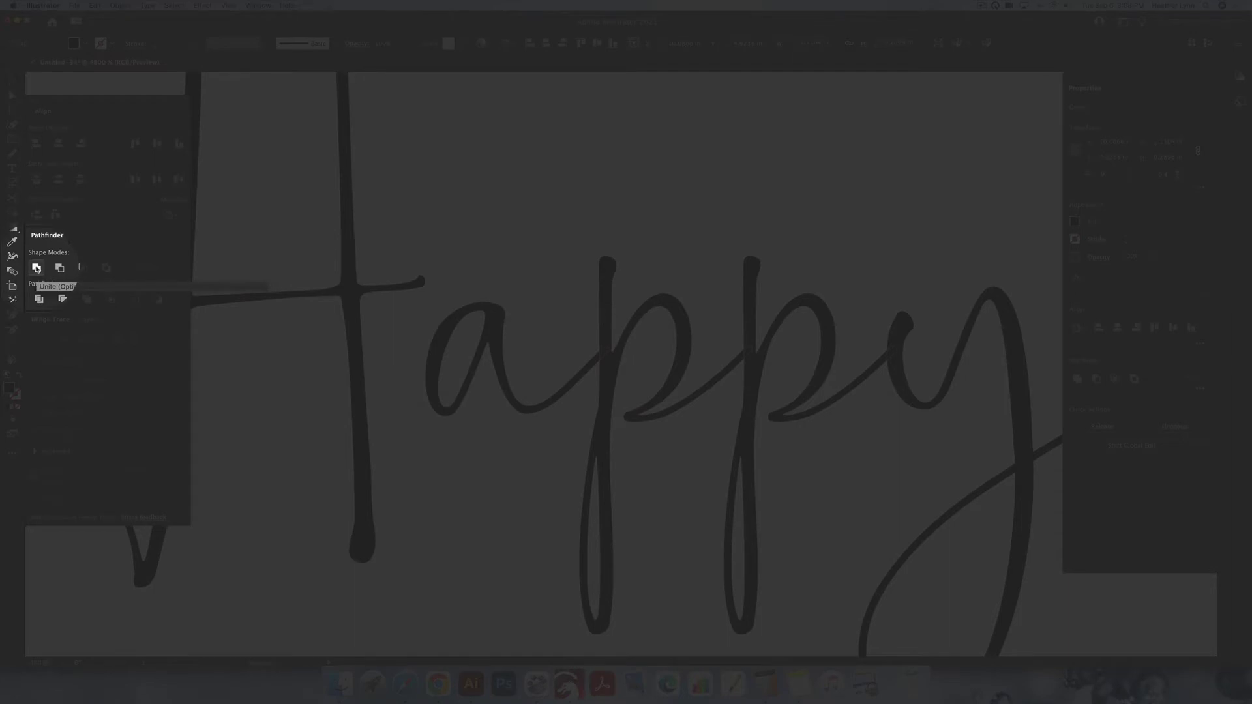
scroll(866, 285, down, 3)
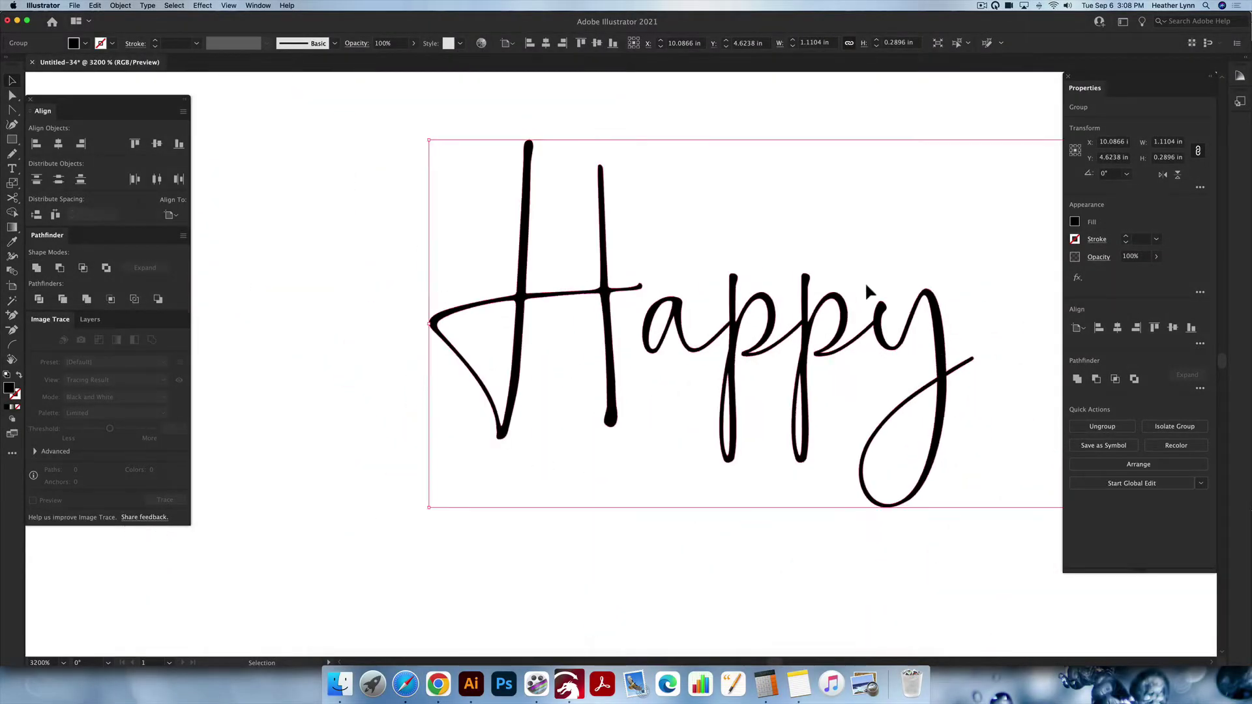
Ungroup the united lettering and group the shapes of the word "Happy" on their own
scroll(866, 285, right, 5)
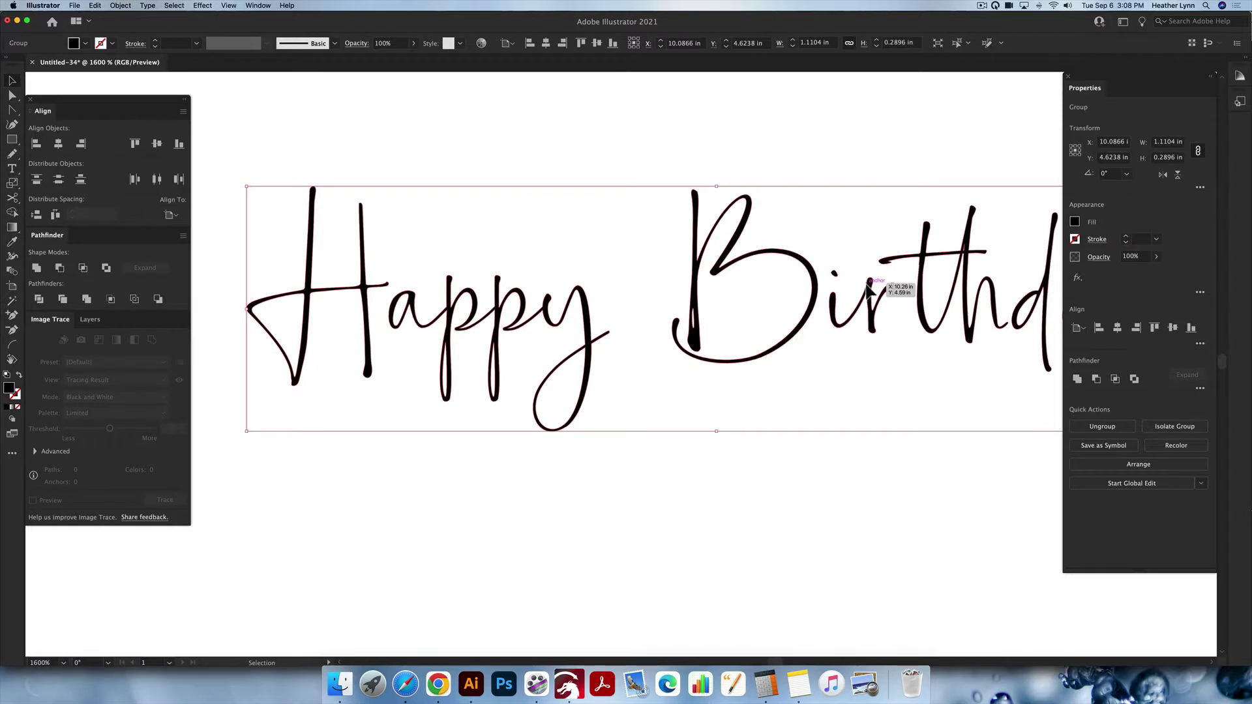
scroll(867, 289, down, 1)
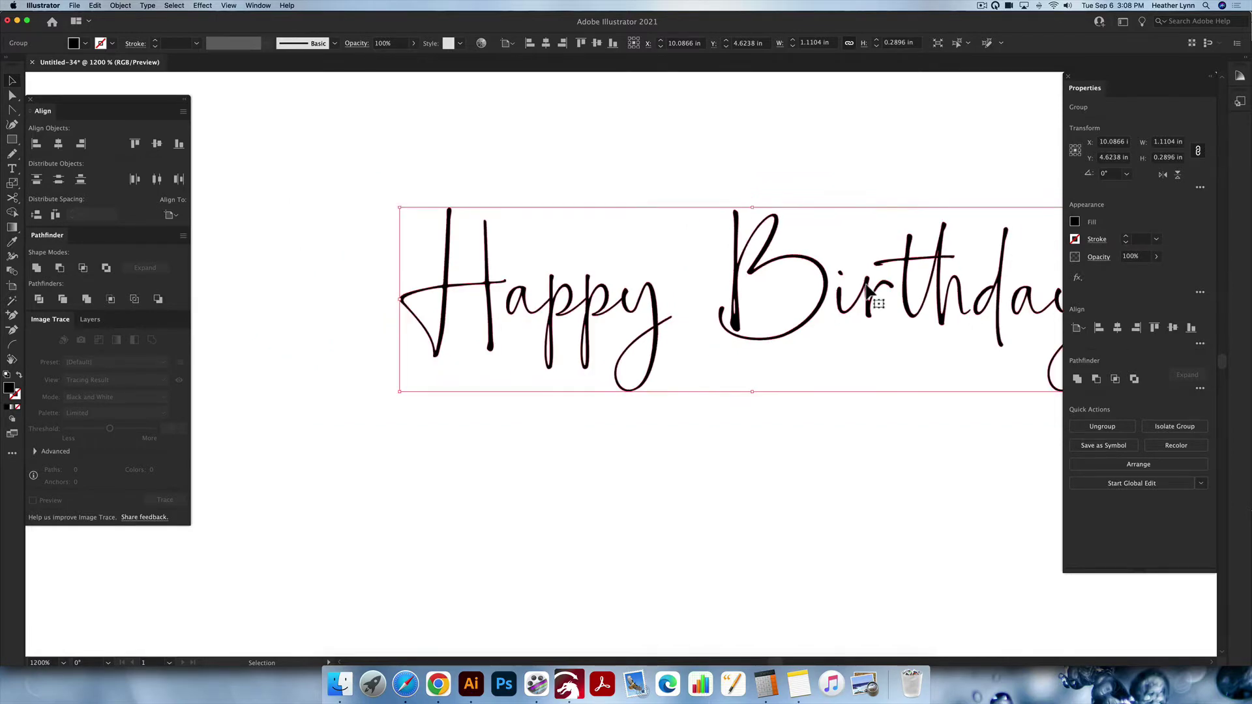
scroll(868, 289, right, 4)
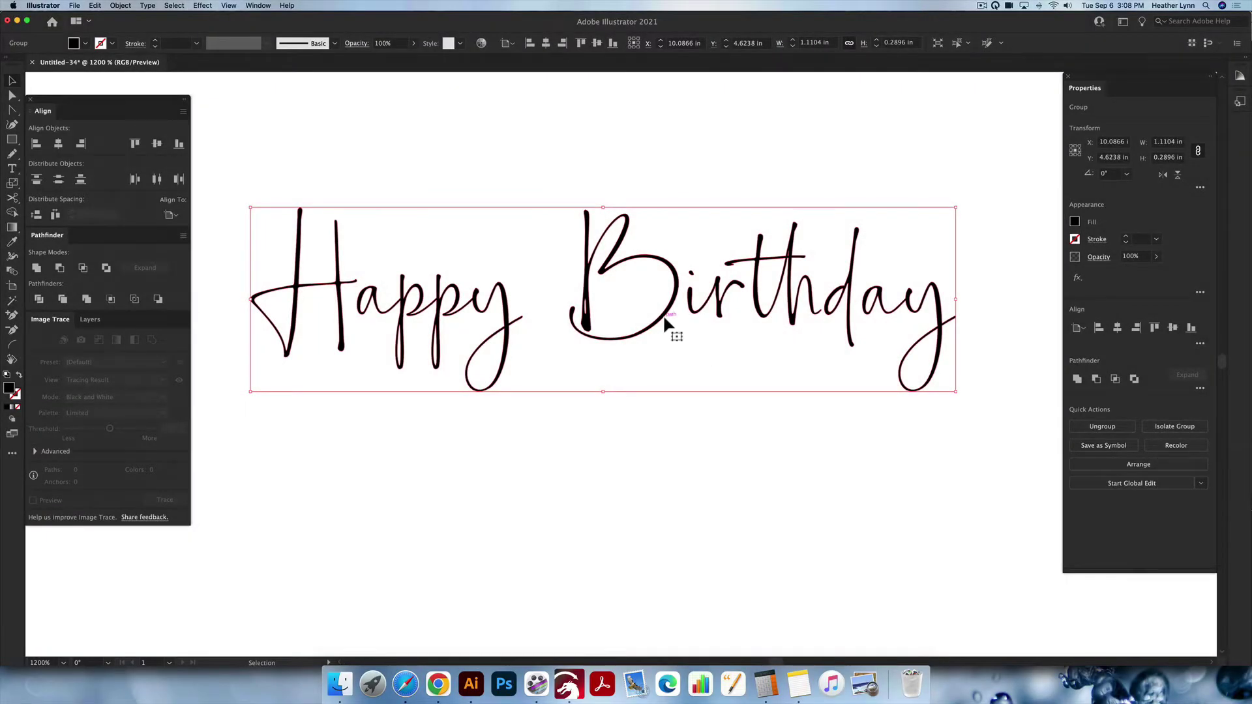
key(shift+super+g)
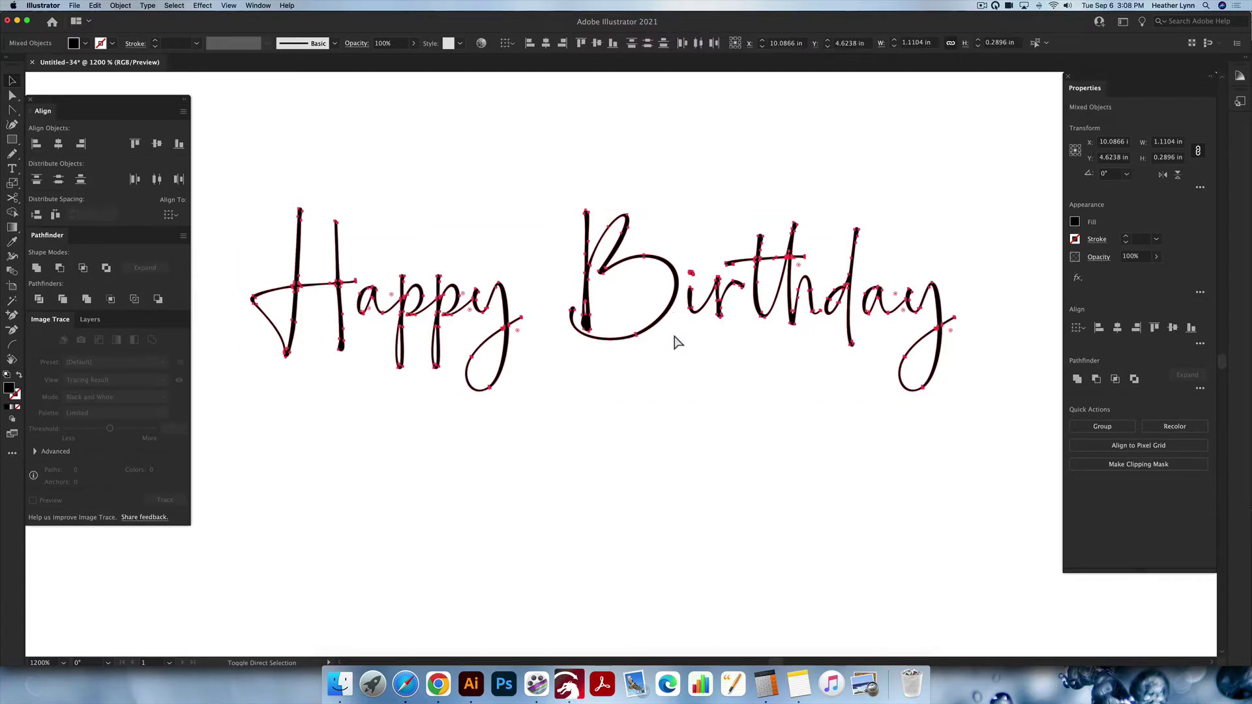
click(842, 382)
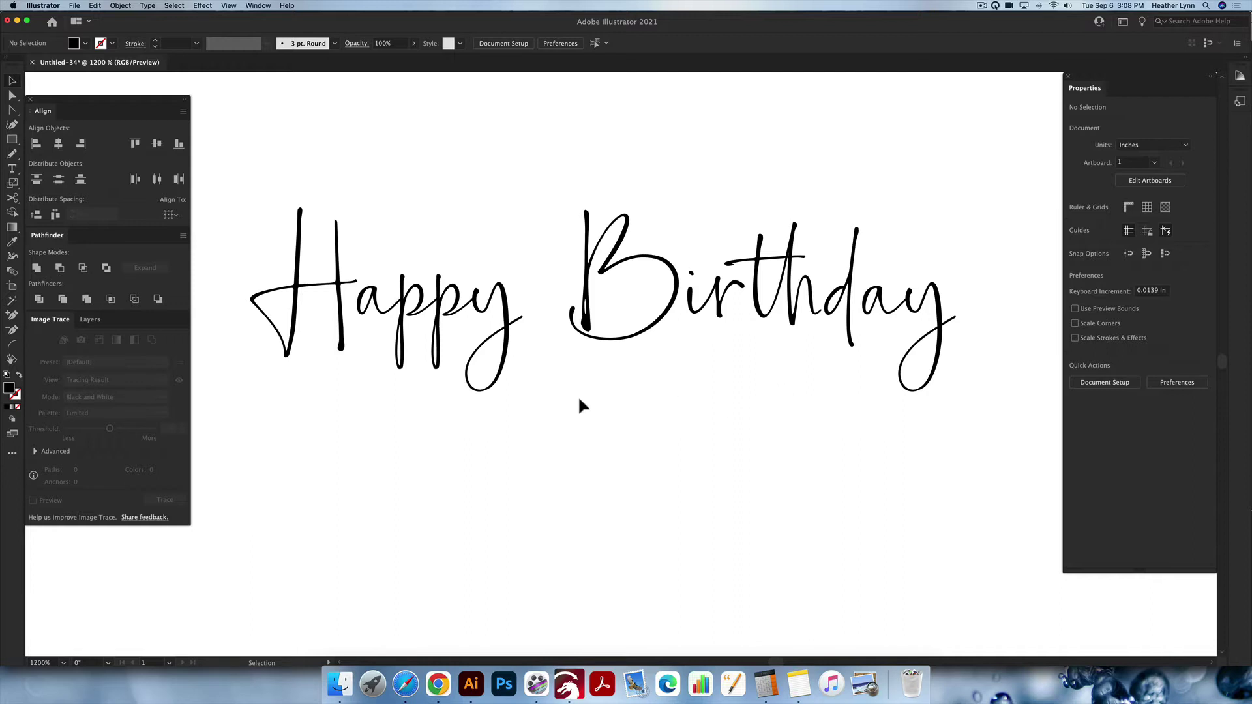
drag(546, 407, 252, 186)
key(a)
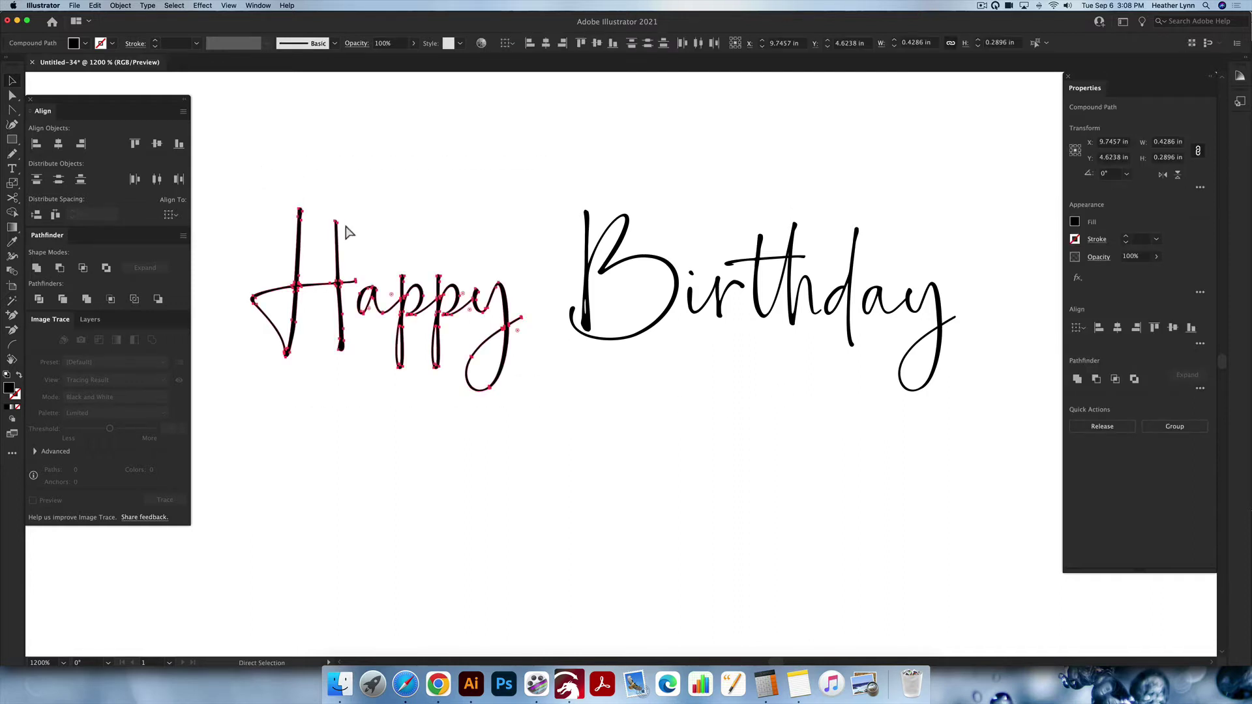
key(super+g)
key(v)
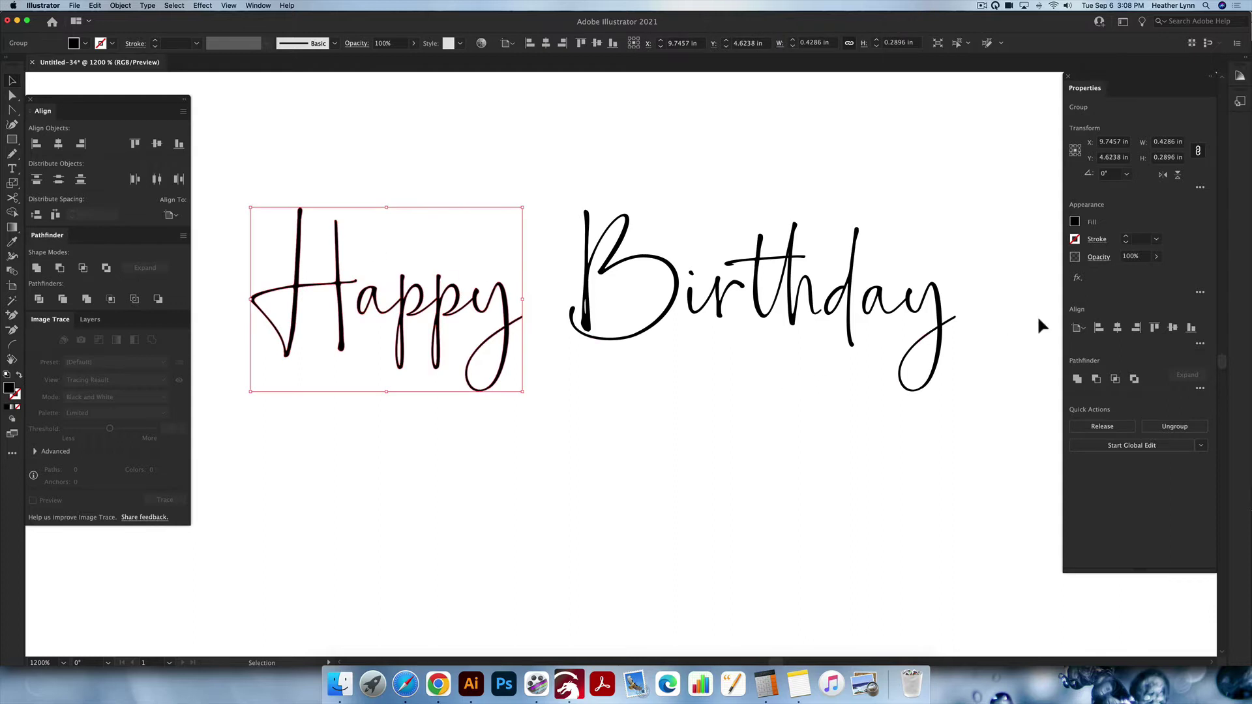
Group all the letter shapes of the word "Birthday" as a separate object
drag(984, 391, 572, 173)
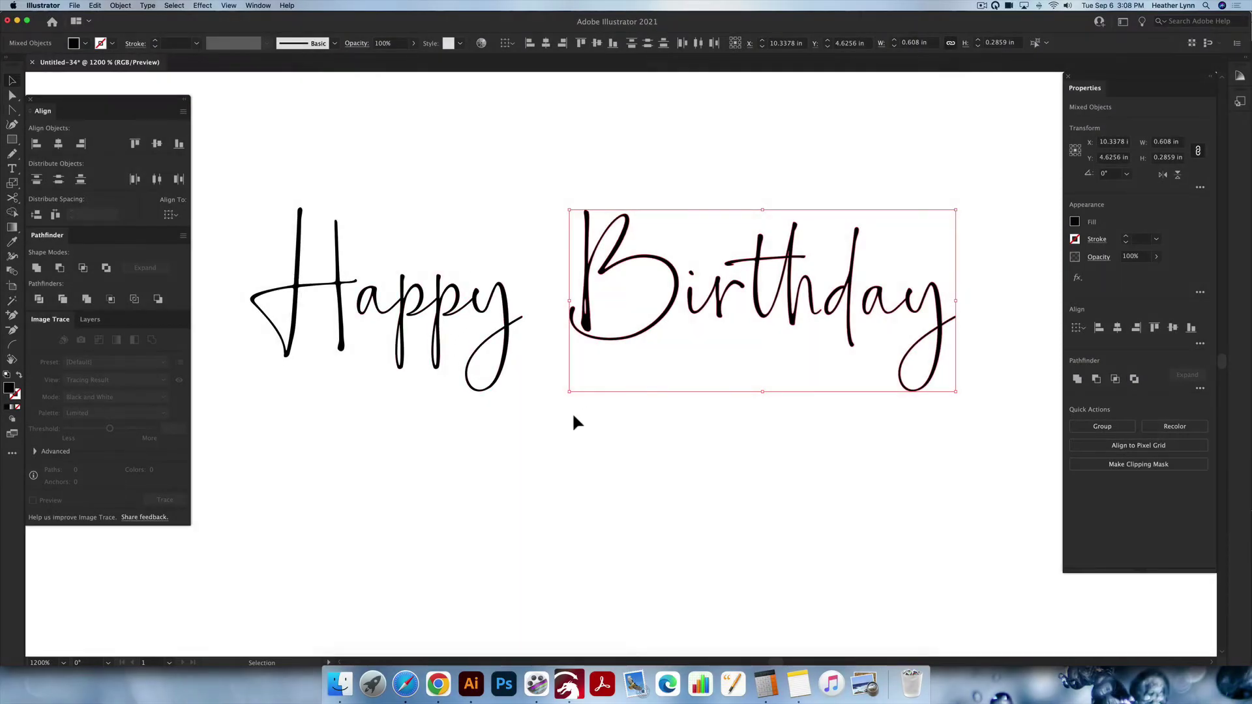
drag(536, 382, 312, 230)
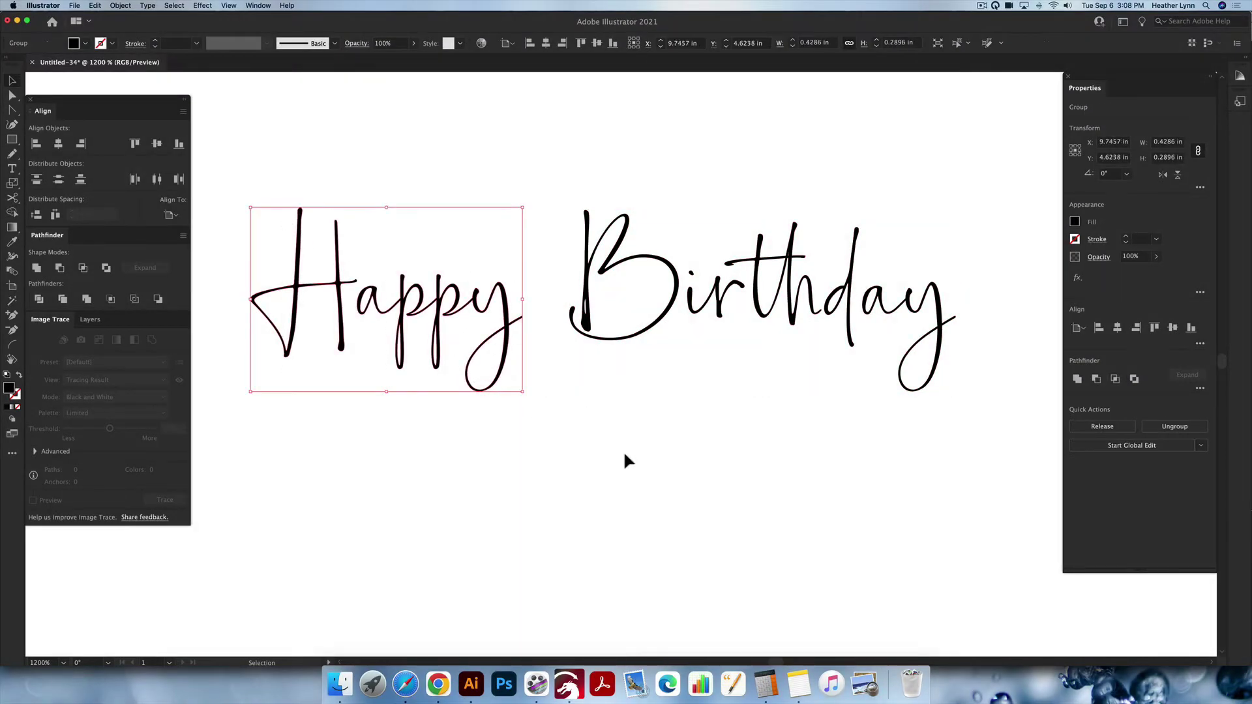
drag(992, 381, 559, 162)
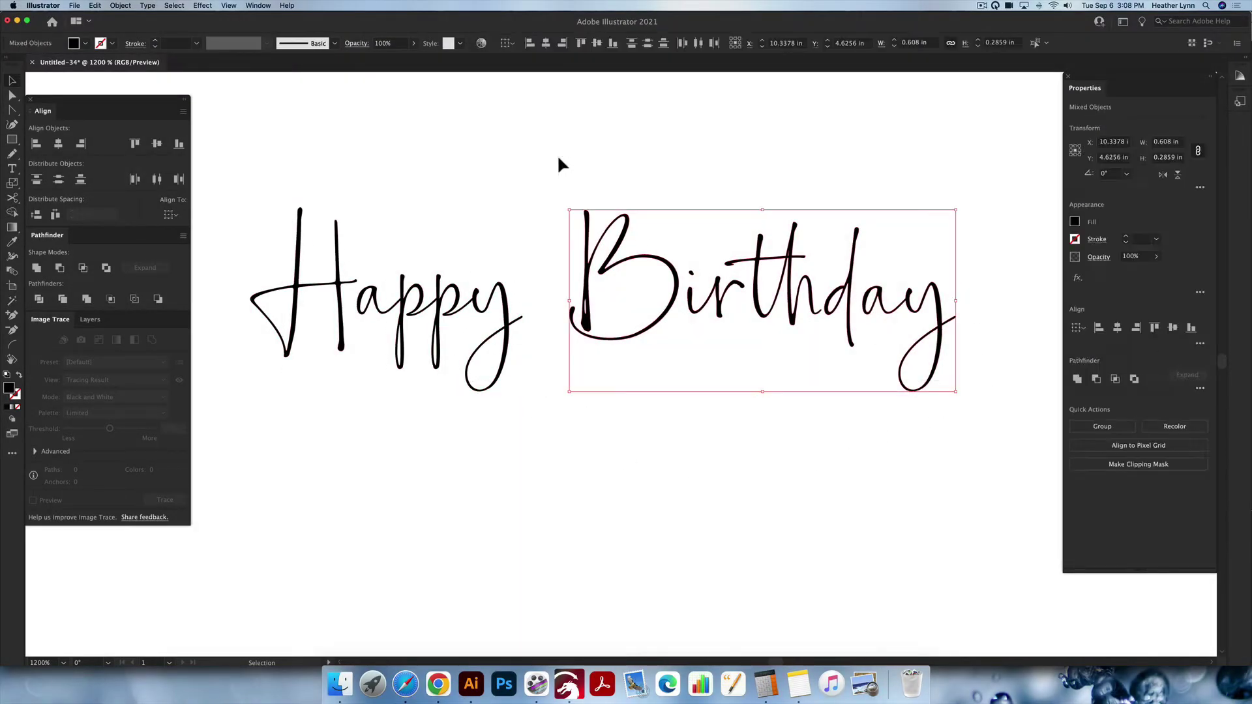
key(a)
key(v)
Stack the two words by moving "Birthday" to a lower line and placing "Happy" closely above it
drag(730, 310, 520, 490)
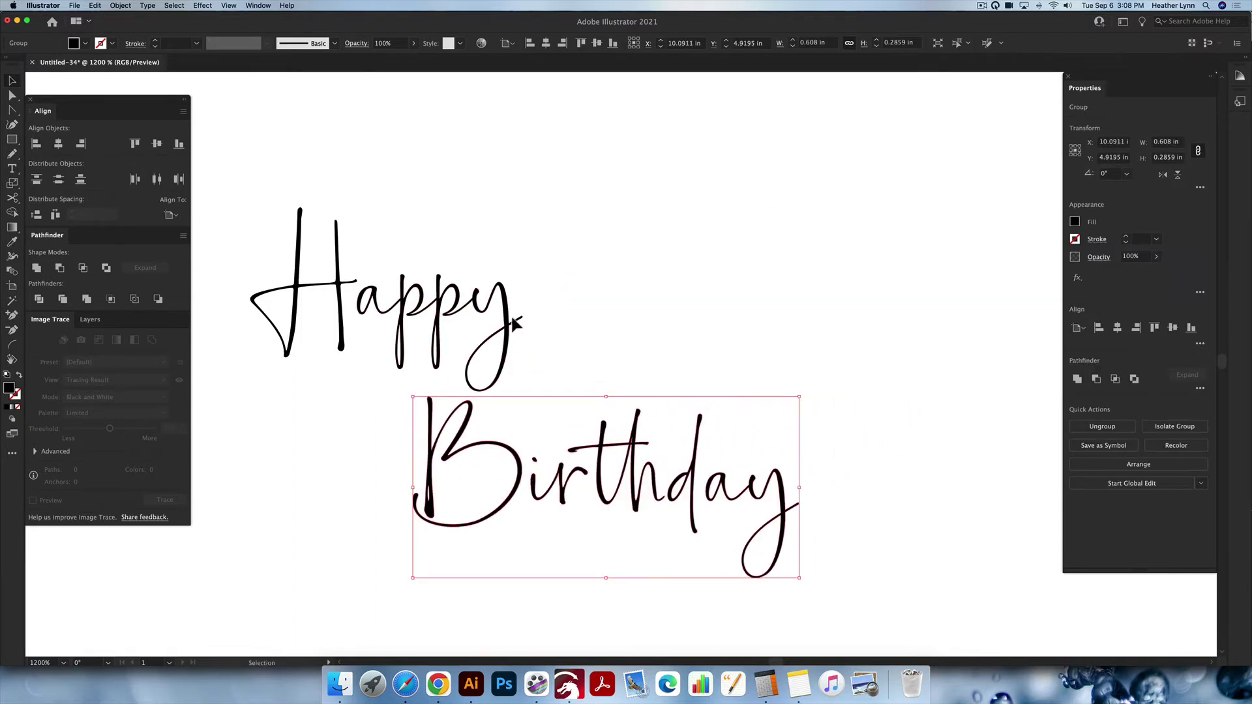
mouse_move(522, 331)
mouse_down()
mouse_move(650, 313)
mouse_move(734, 325)
mouse_move(730, 381)
mouse_up()
click(761, 354)
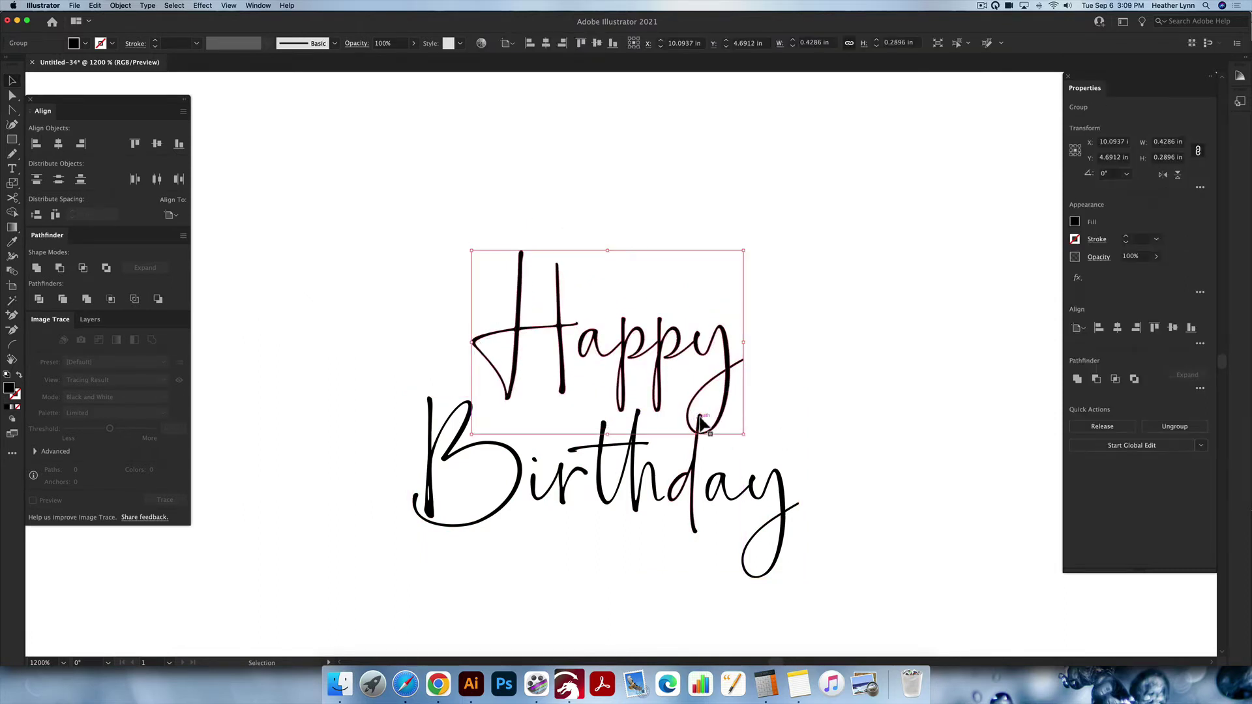
Align the "Happy" and "Birthday" groups to each other on their horizontal centers
click(815, 457)
drag(877, 503, 398, 219)
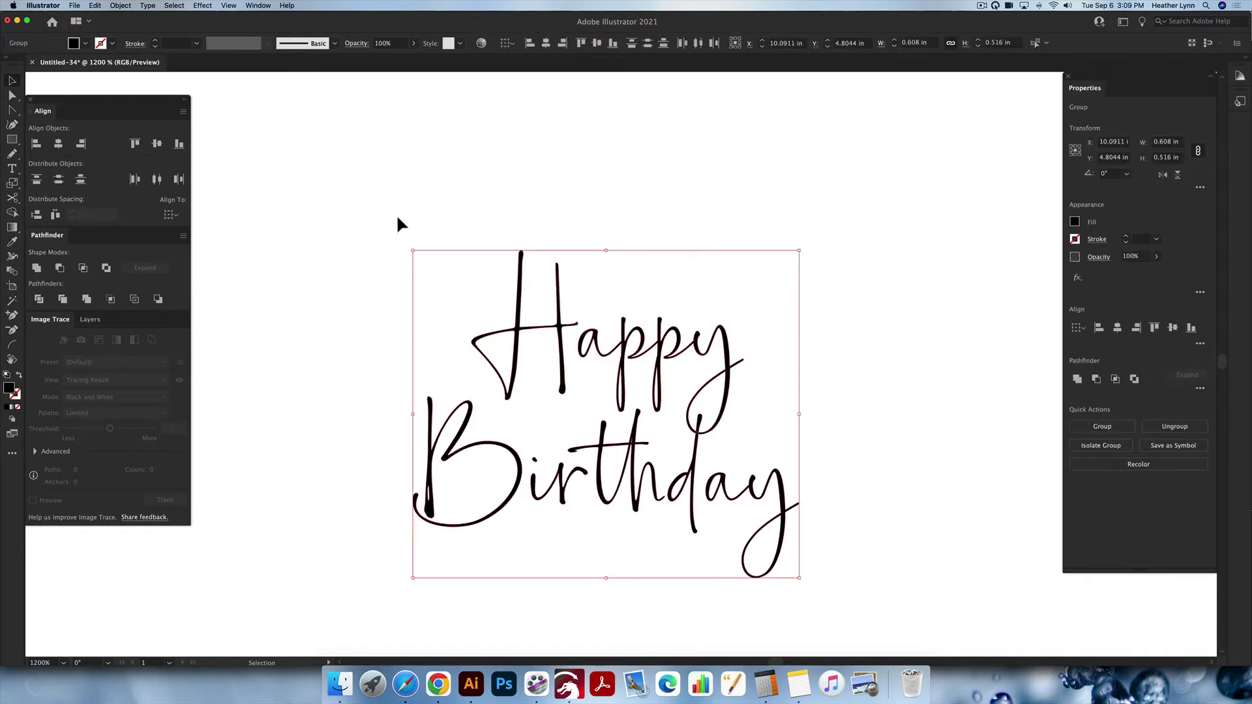
click(59, 143)
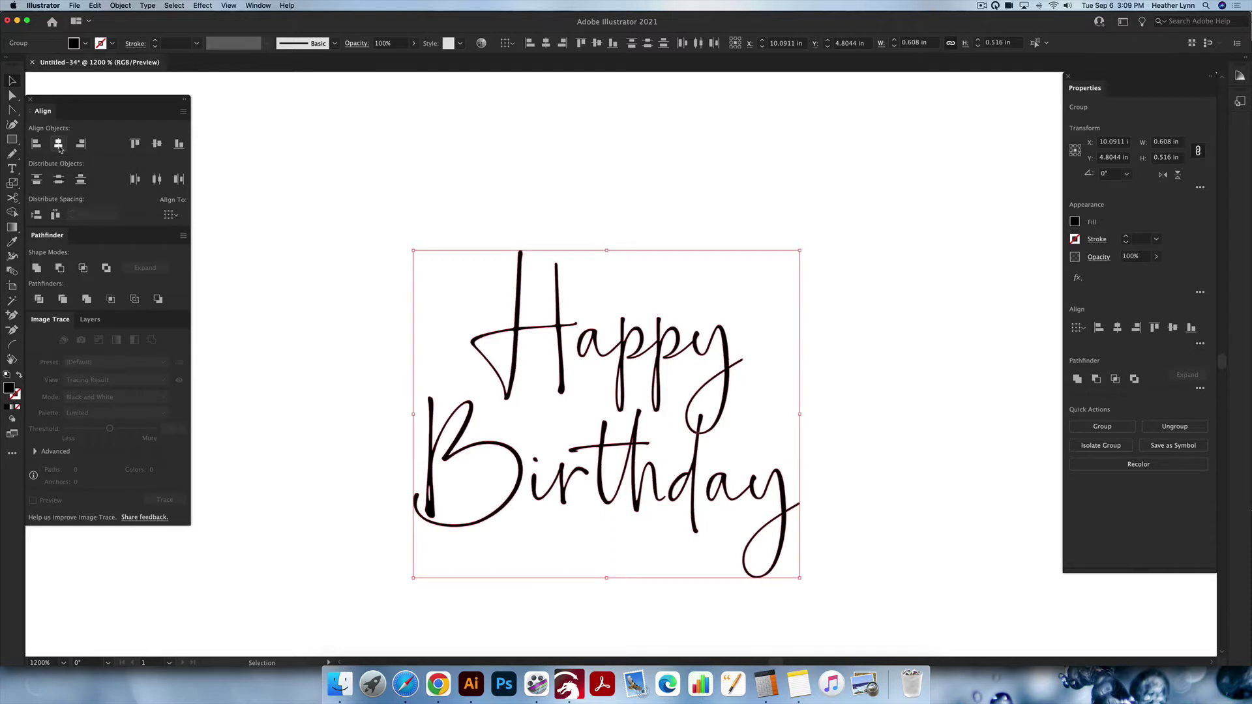
scroll(456, 268, down, 1)
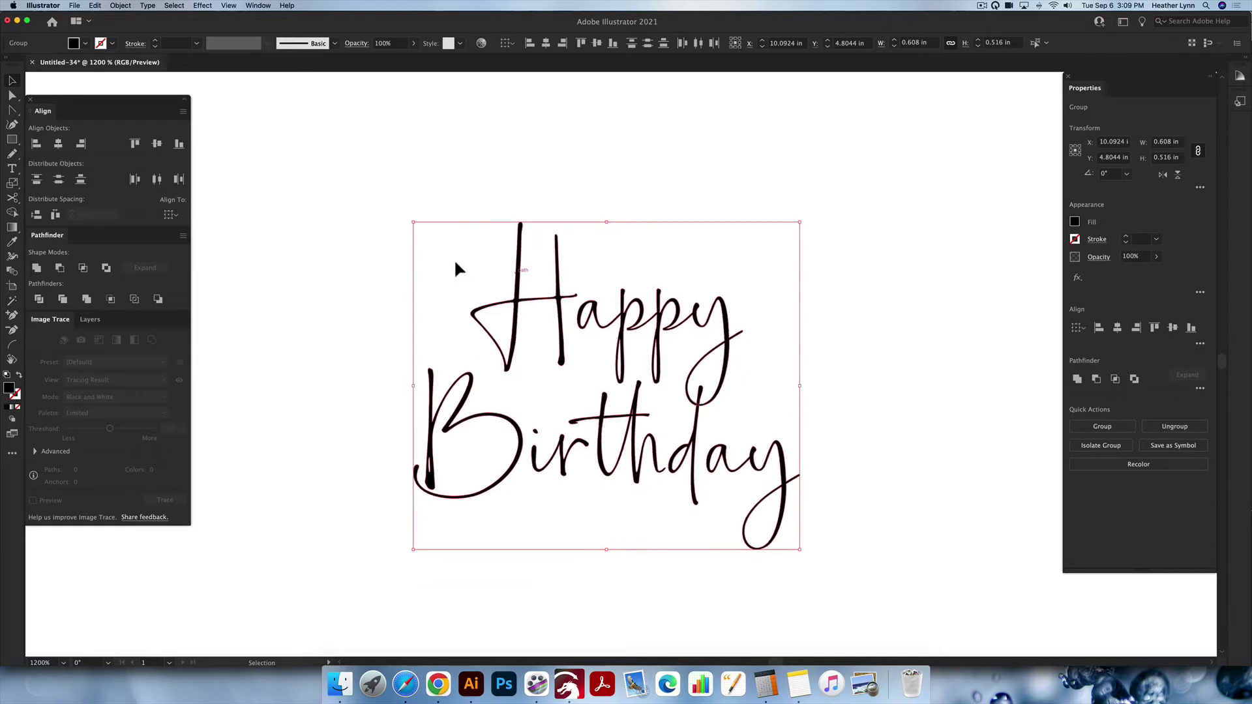
click(843, 316)
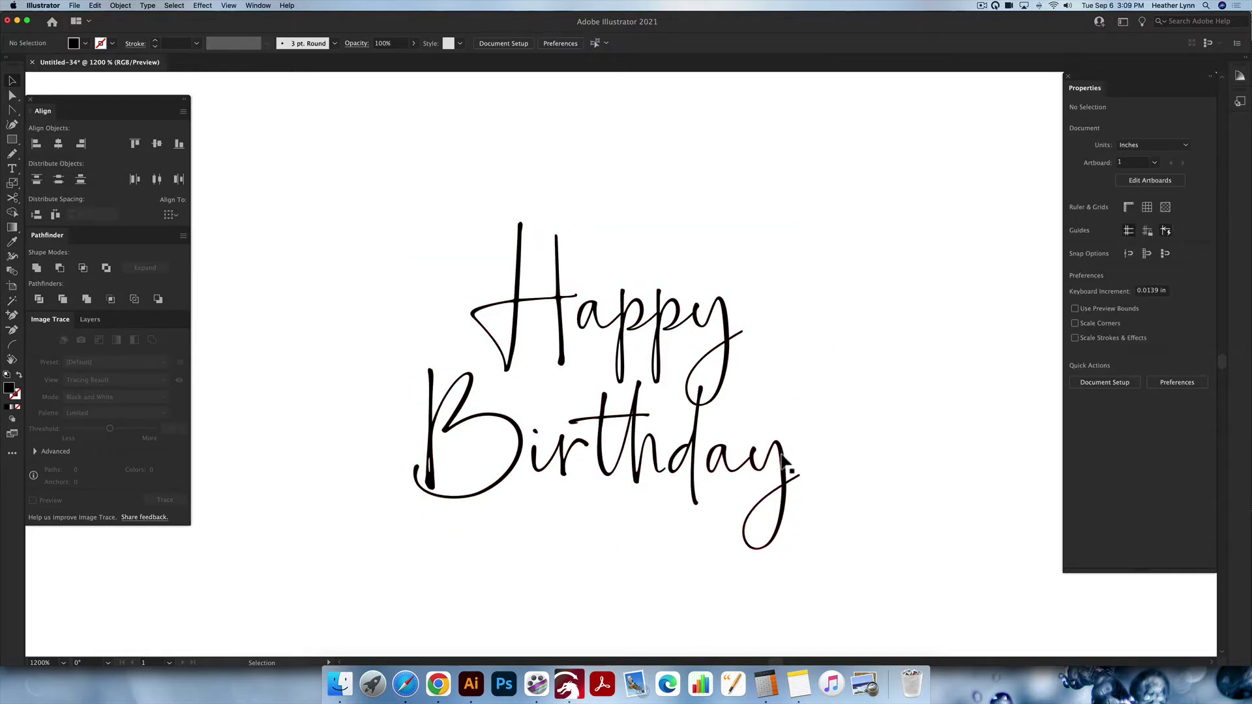
Scale the complete "Happy Birthday" lettering proportionally to a width of 4 in
drag(828, 506, 391, 195)
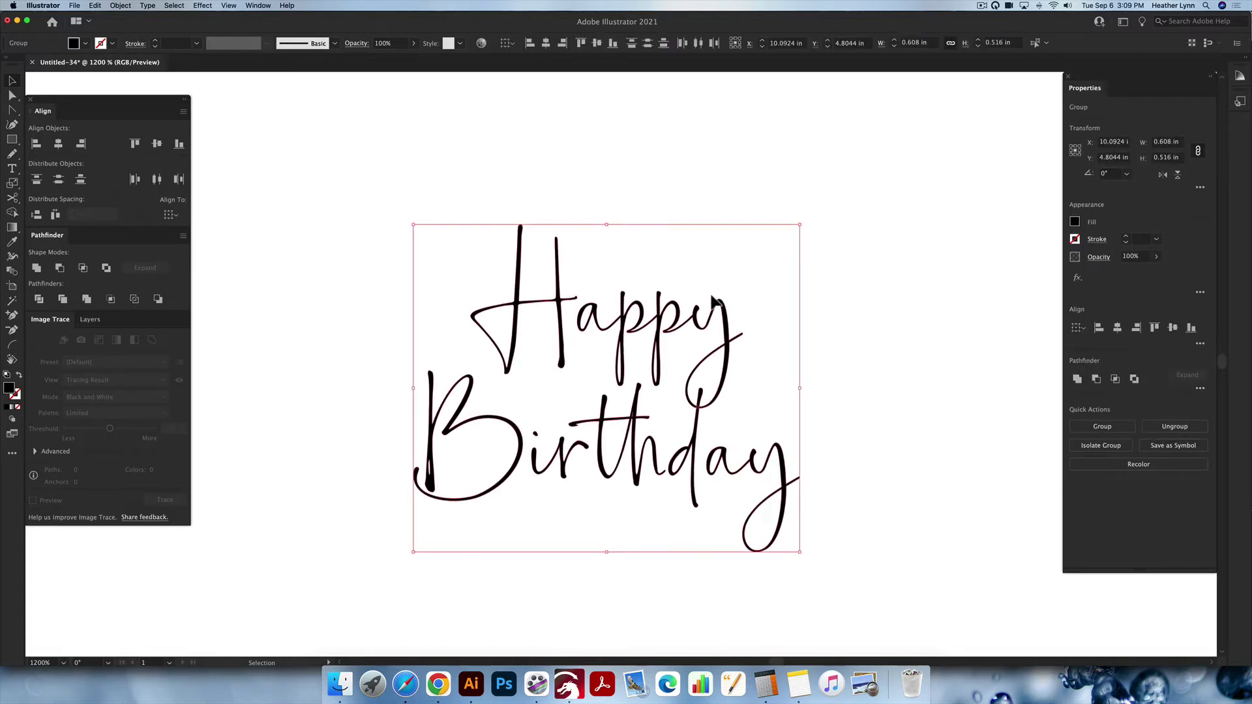
scroll(791, 365, down, 2)
scroll(792, 364, down, 1)
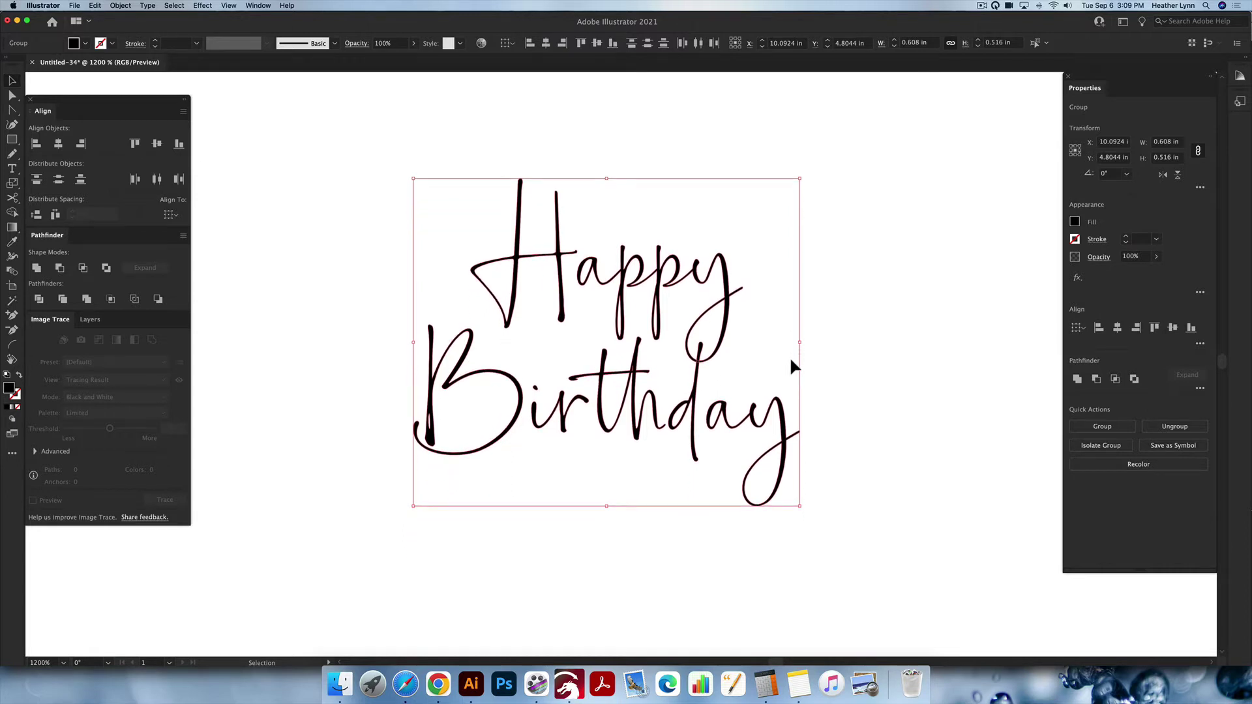
key(super+minus)
key(super+minus)
key(super+minus)
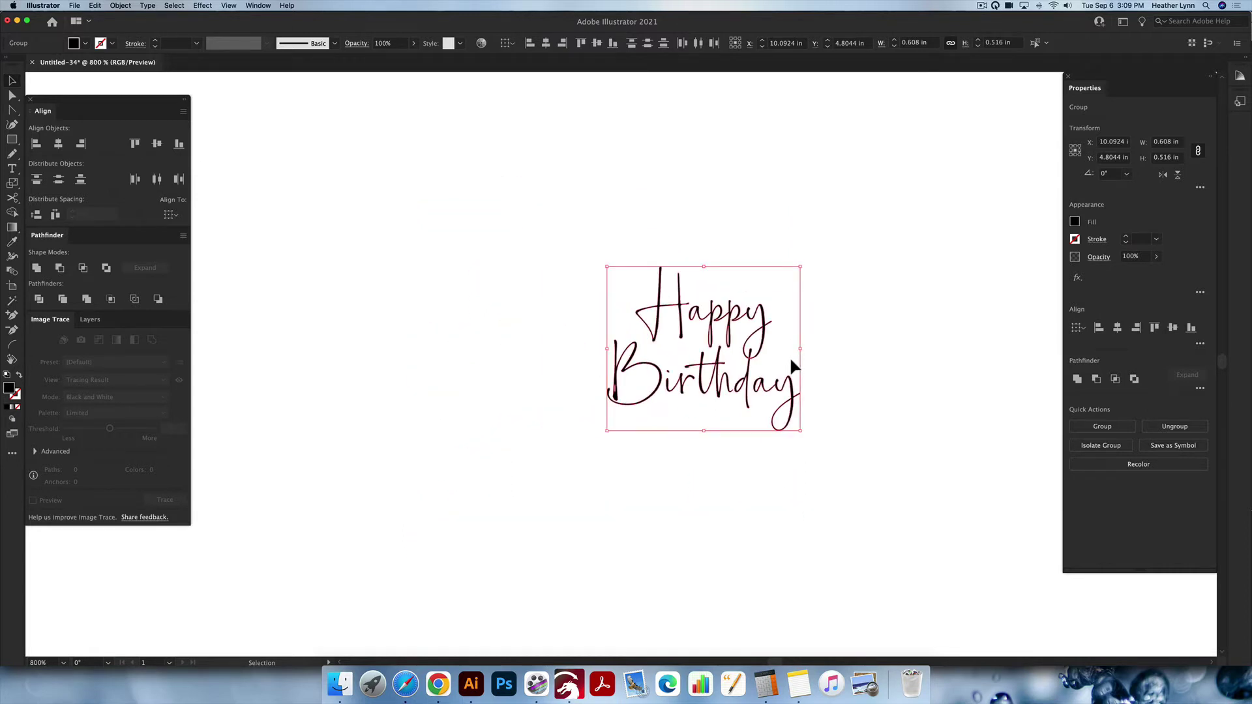
scroll(791, 367, right, 2)
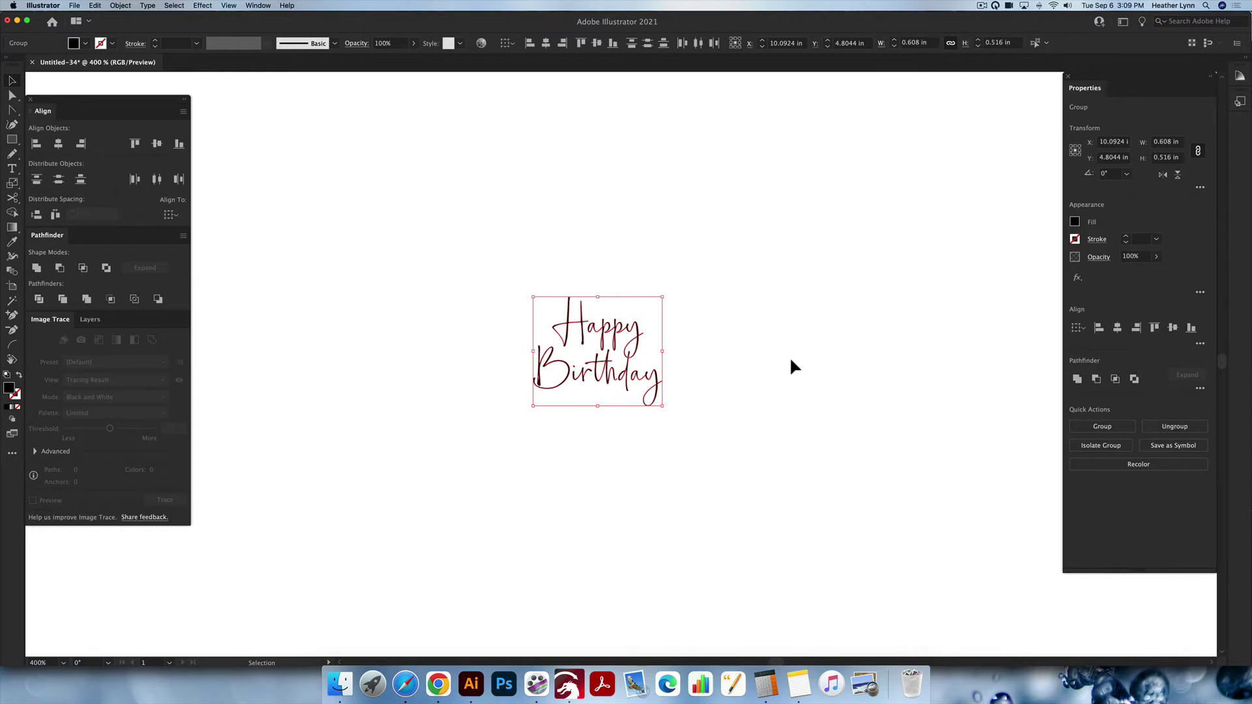
click(1167, 142)
text(4)
key(Return)
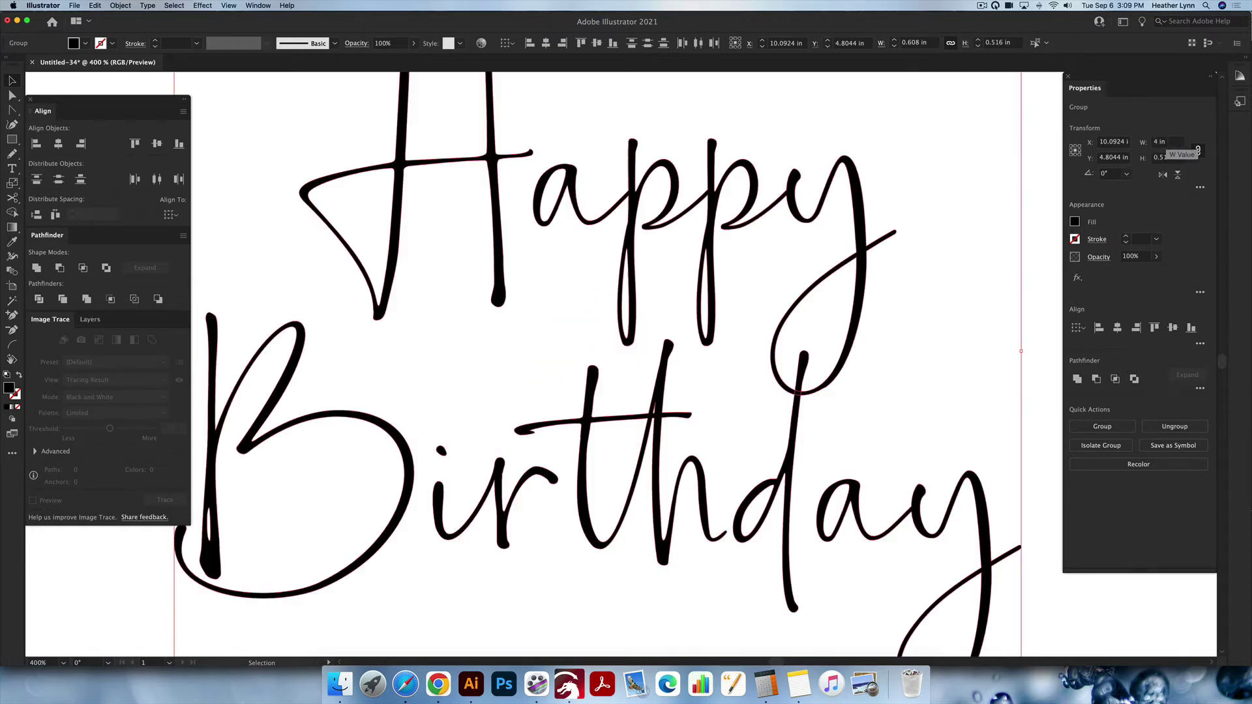
scroll(766, 494, down, 2)
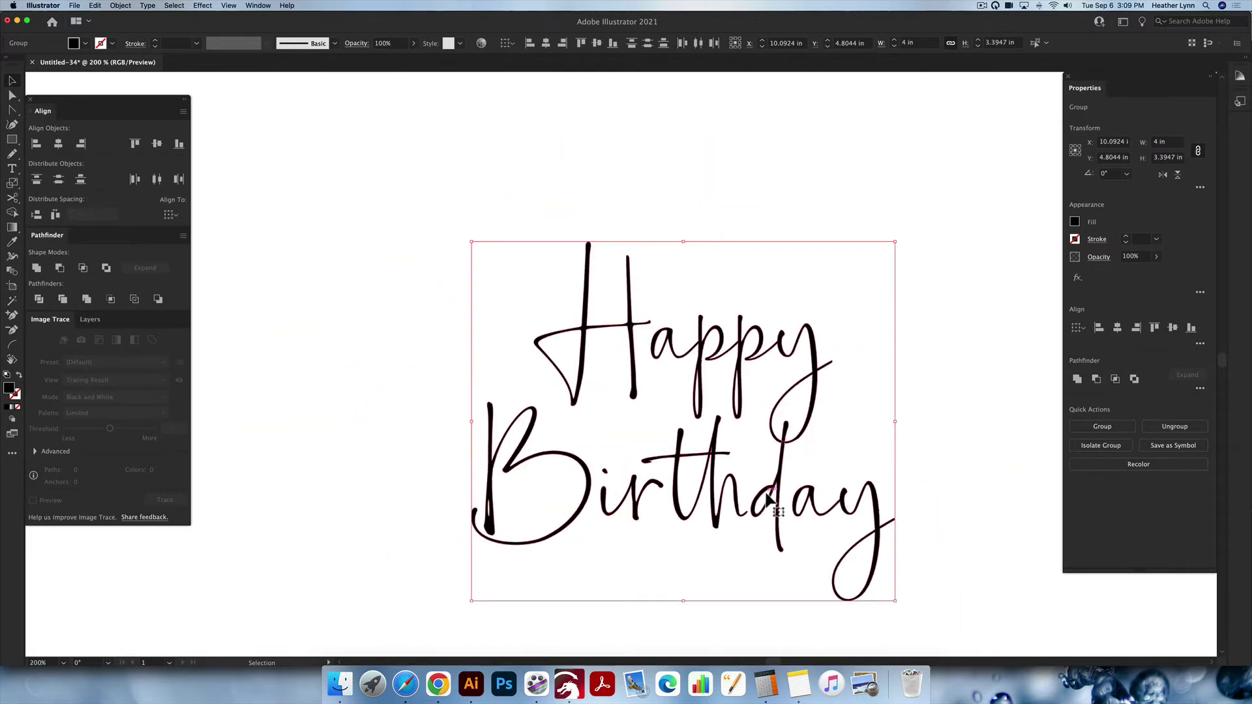
scroll(766, 494, right, 2)
scroll(766, 494, down, 2)
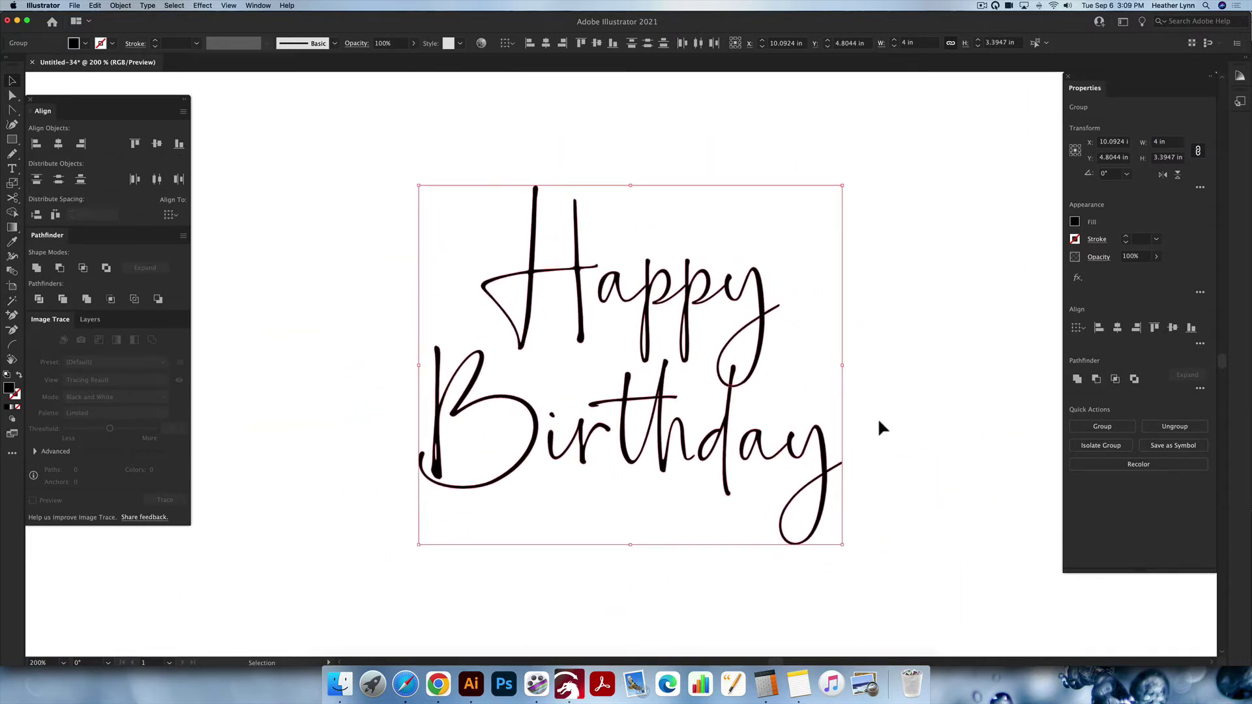
scroll(879, 422, right, 2)
Examine the lettering's paths in outline view, especially around the "th" of "Birthday", and return to the normal preview
click(855, 392)
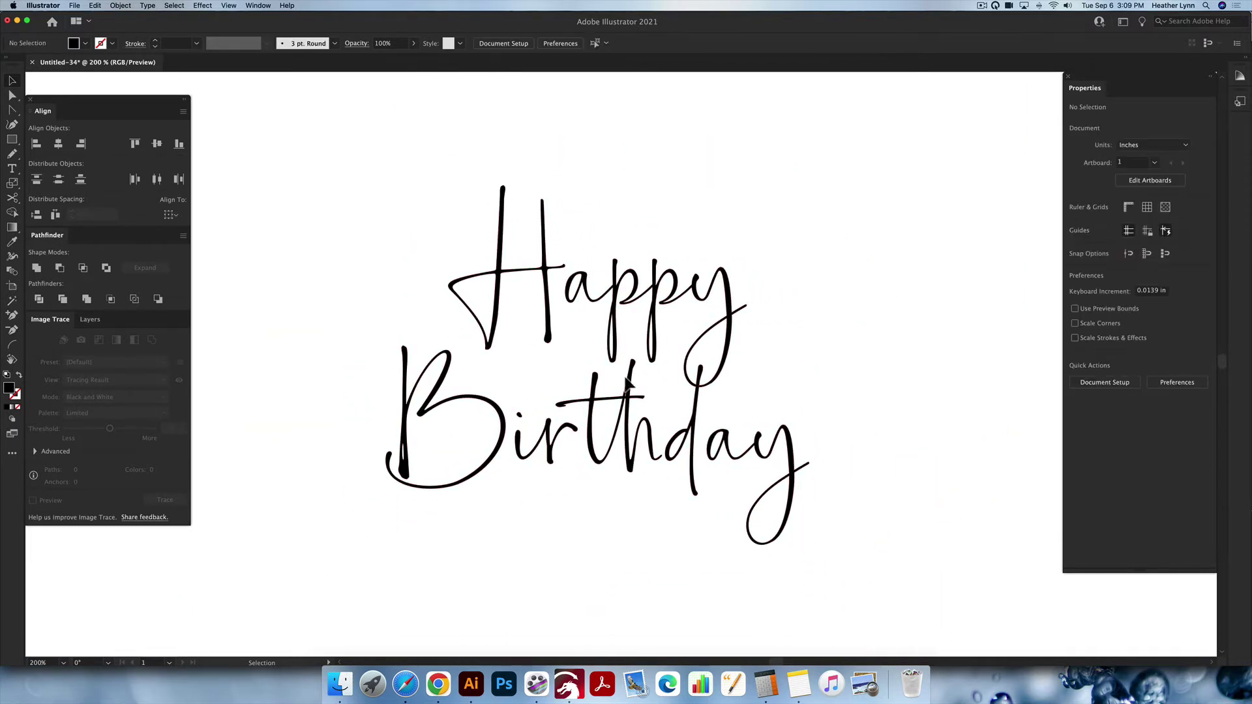
key(super+y)
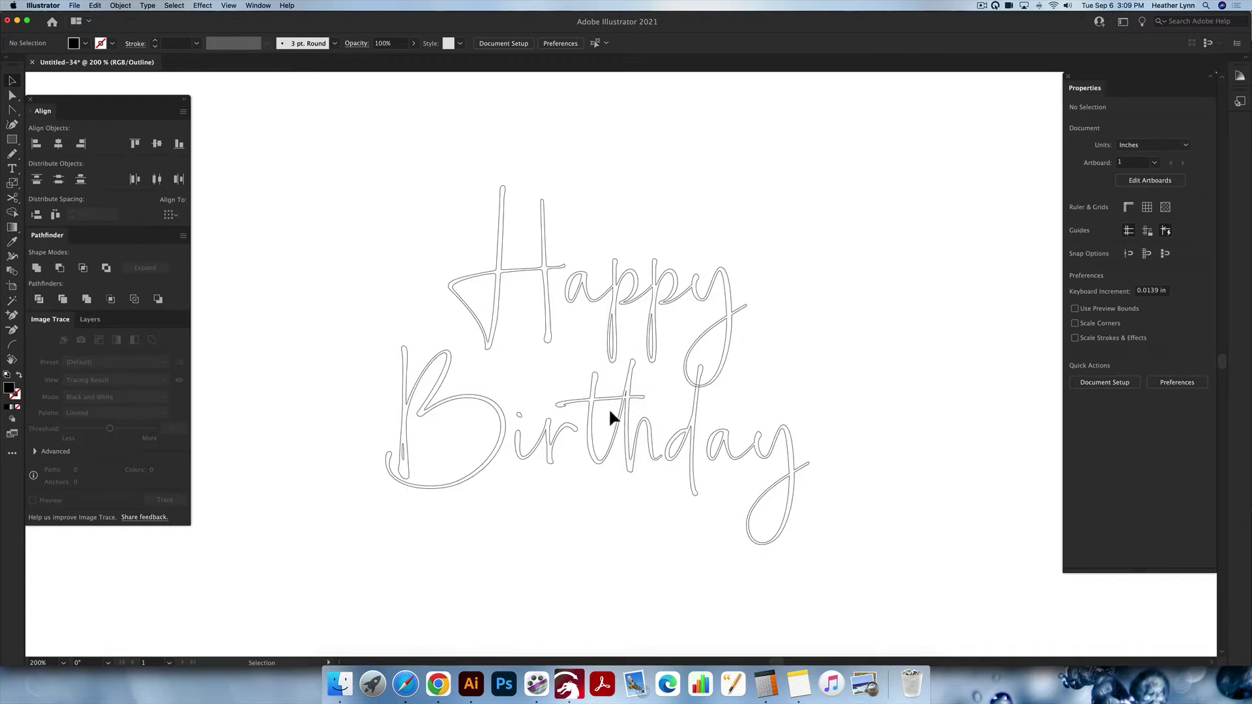
scroll(610, 410, up, 4)
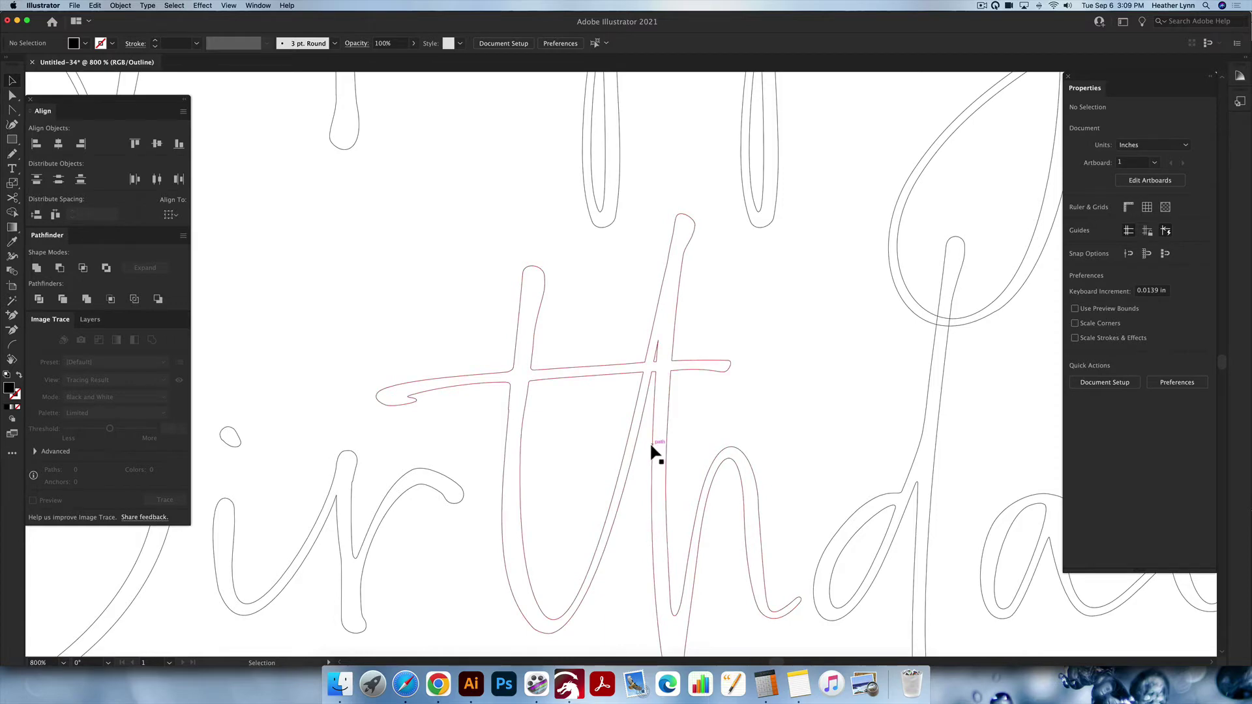
scroll(652, 447, down, 4)
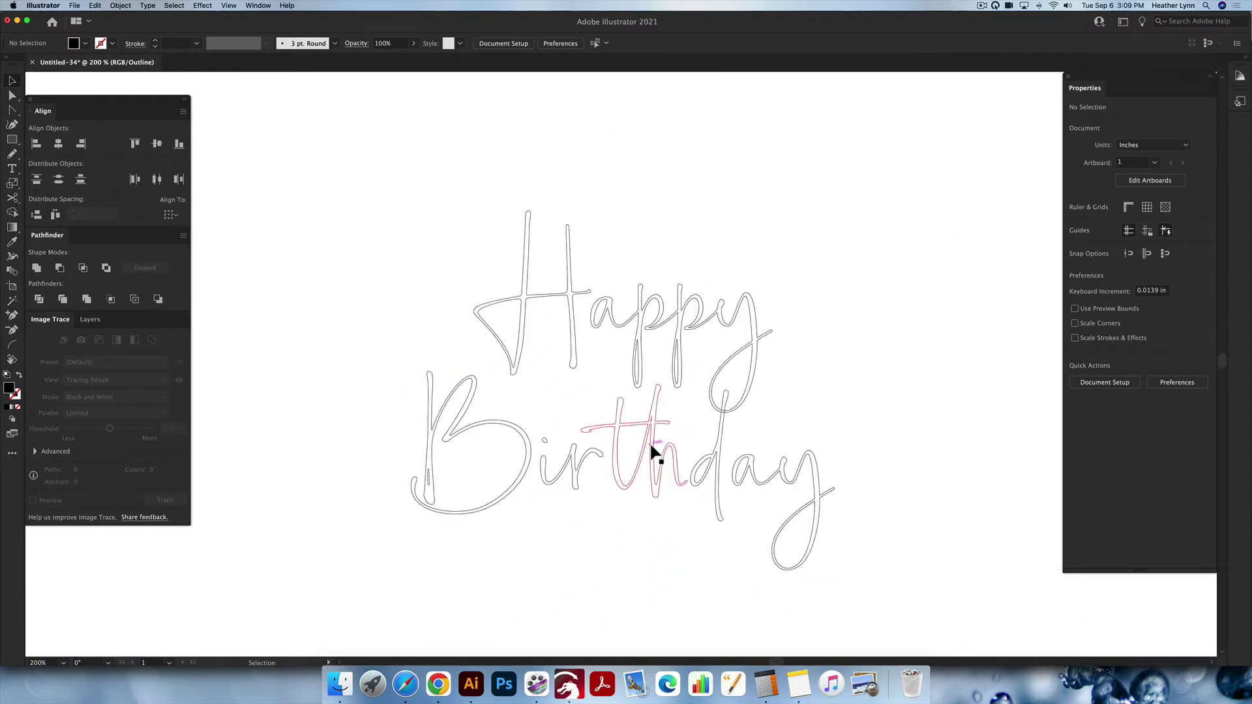
key(super+y)
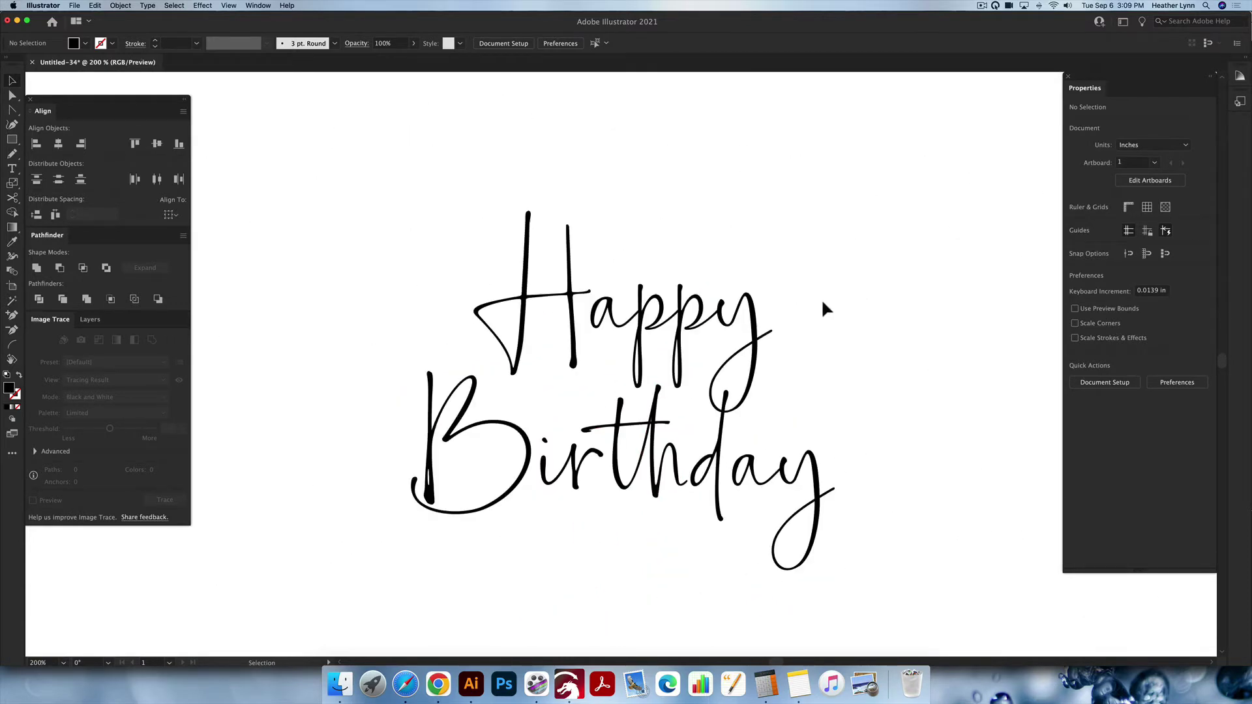
Add a 1 pt black stroke to both words of the lettering
drag(891, 543, 390, 199)
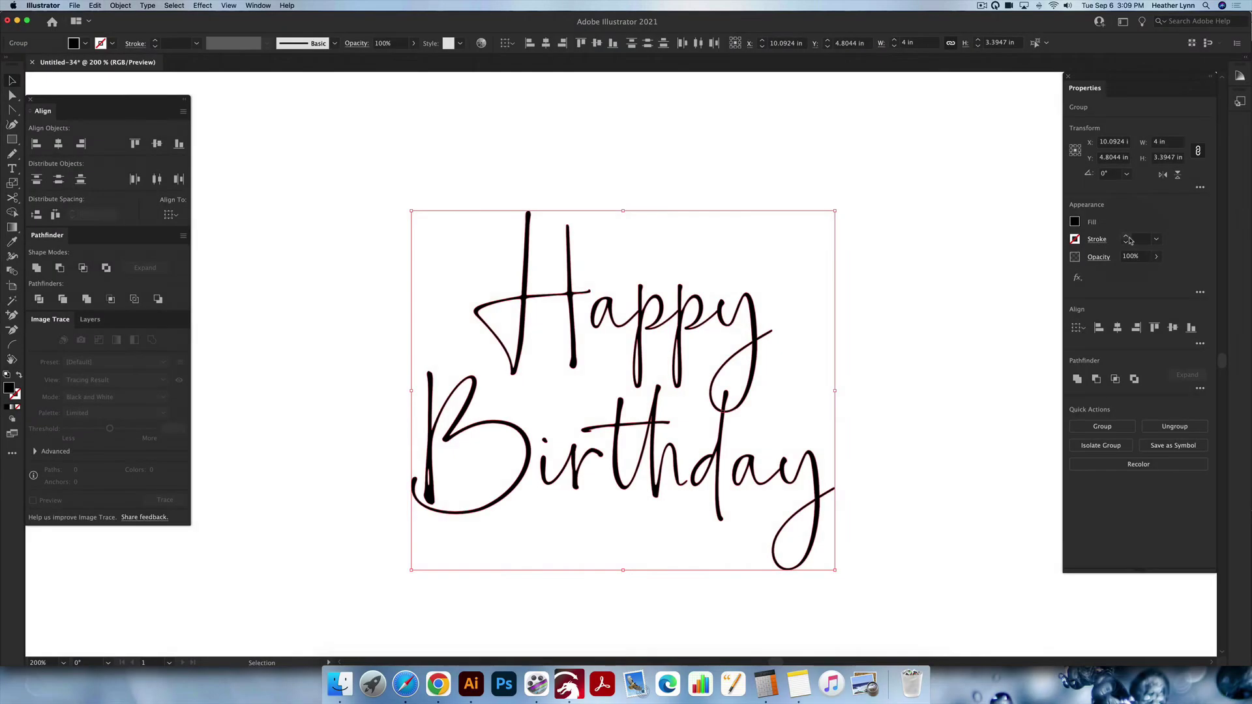
click(1126, 236)
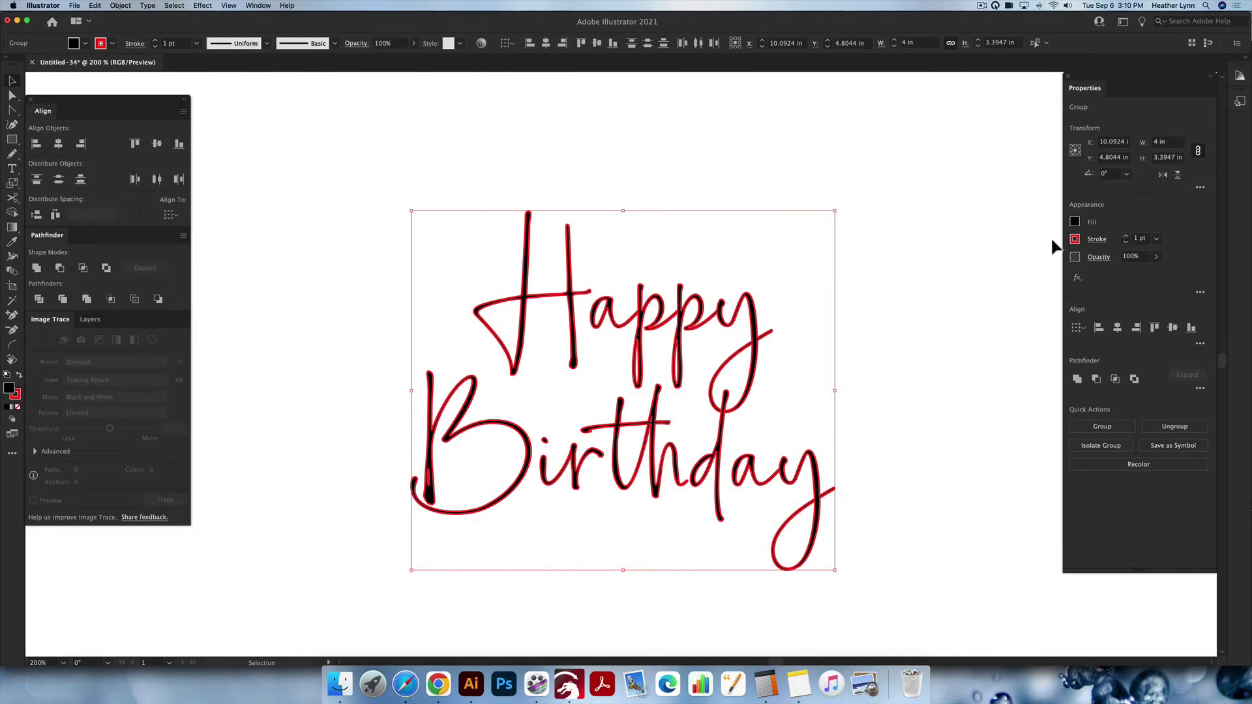
click(1075, 238)
click(968, 285)
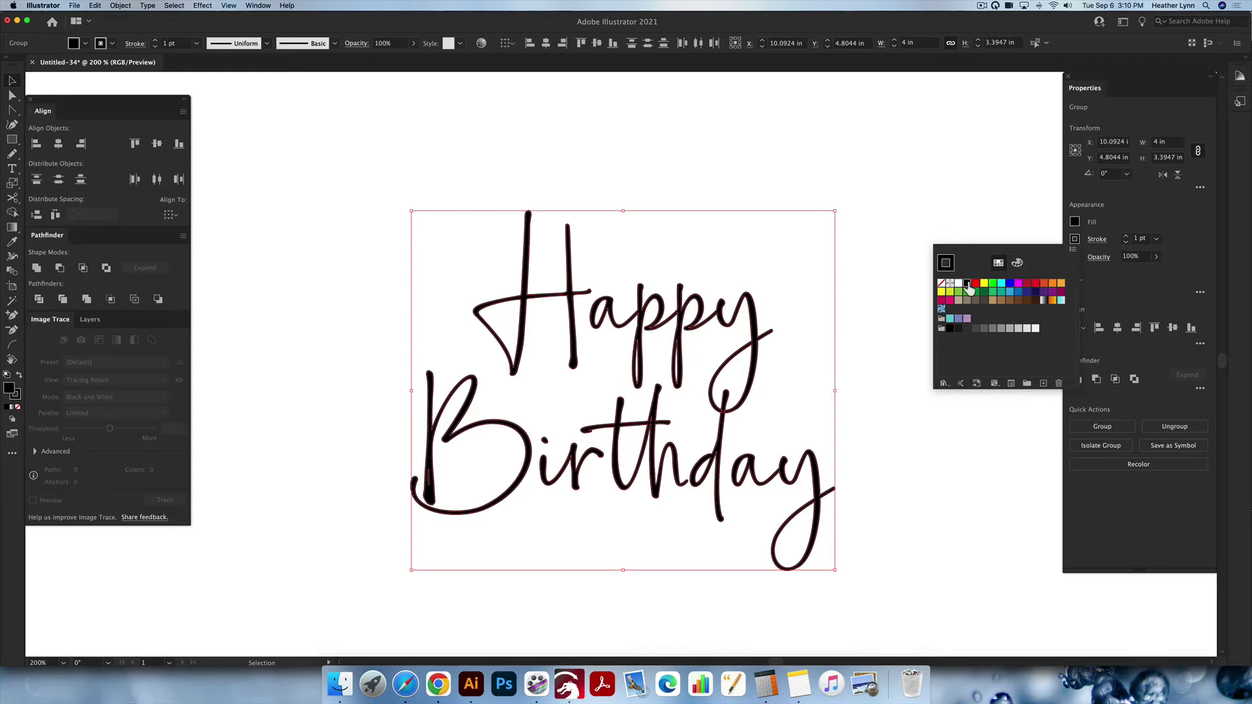
click(1114, 225)
Thicken the lettering by setting its stroke weight to 3.5 pt
click(1126, 236)
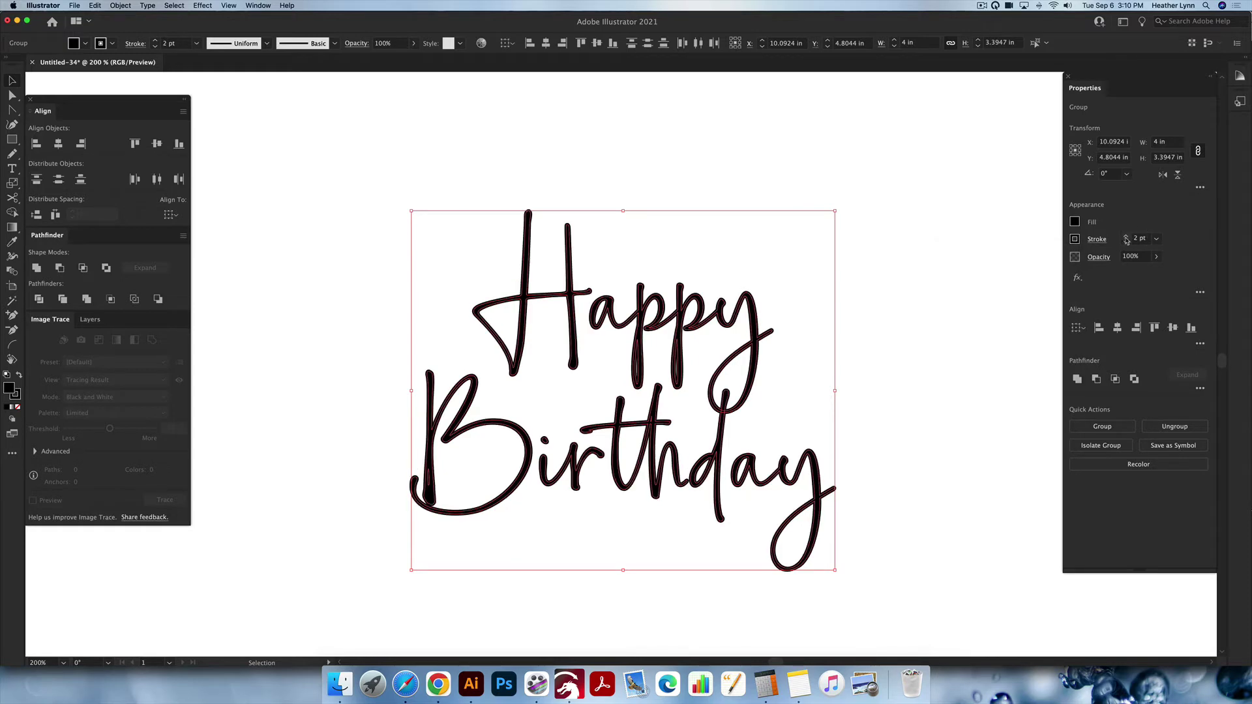
click(1126, 237)
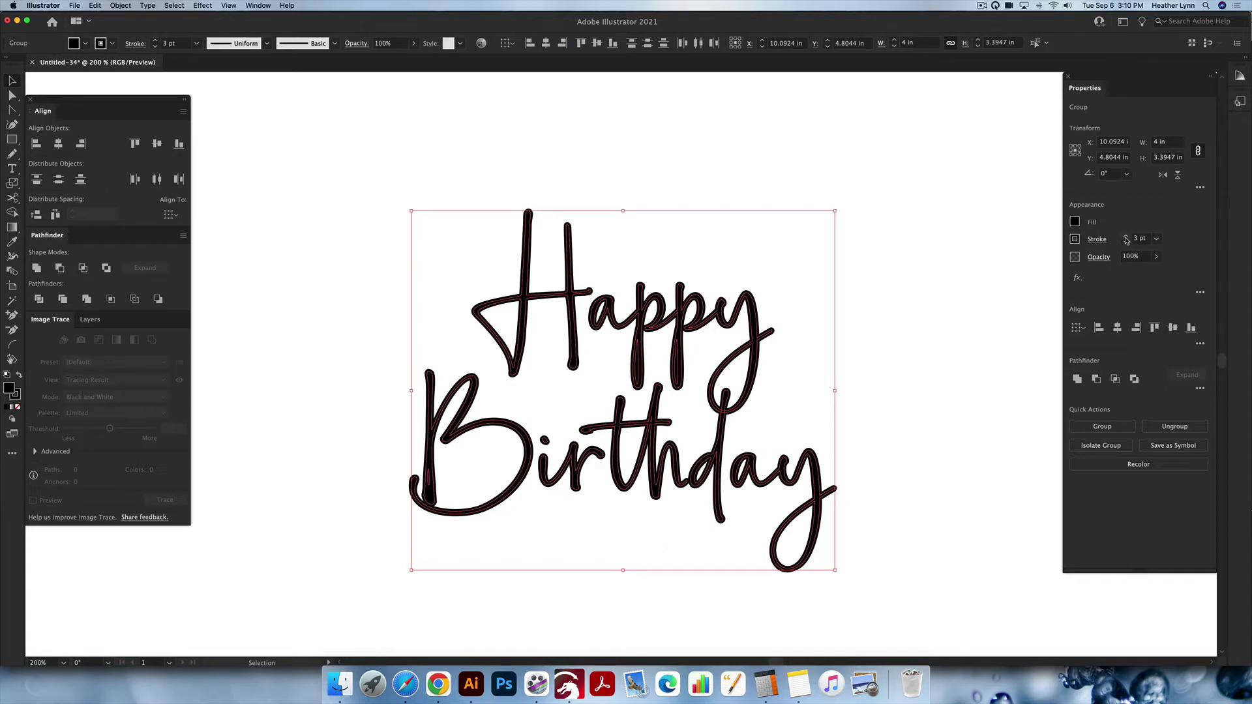
click(1126, 237)
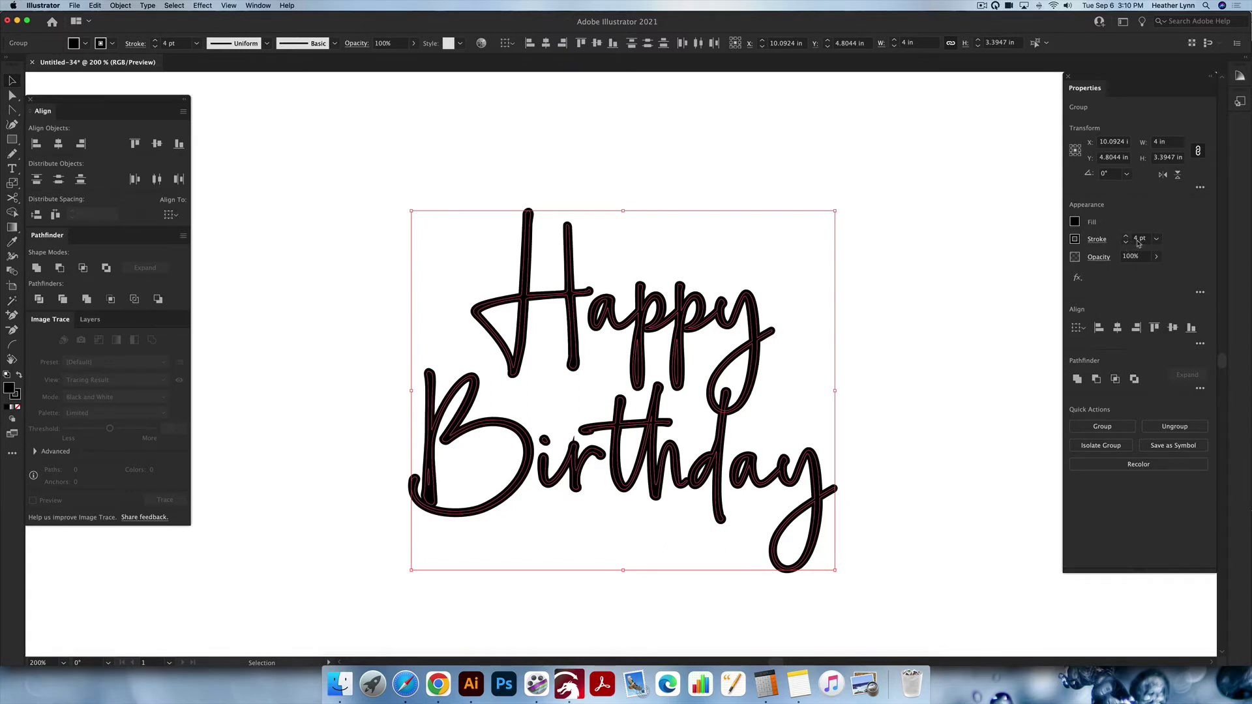
click(1139, 240)
text(3.5)
key(Return)
click(889, 382)
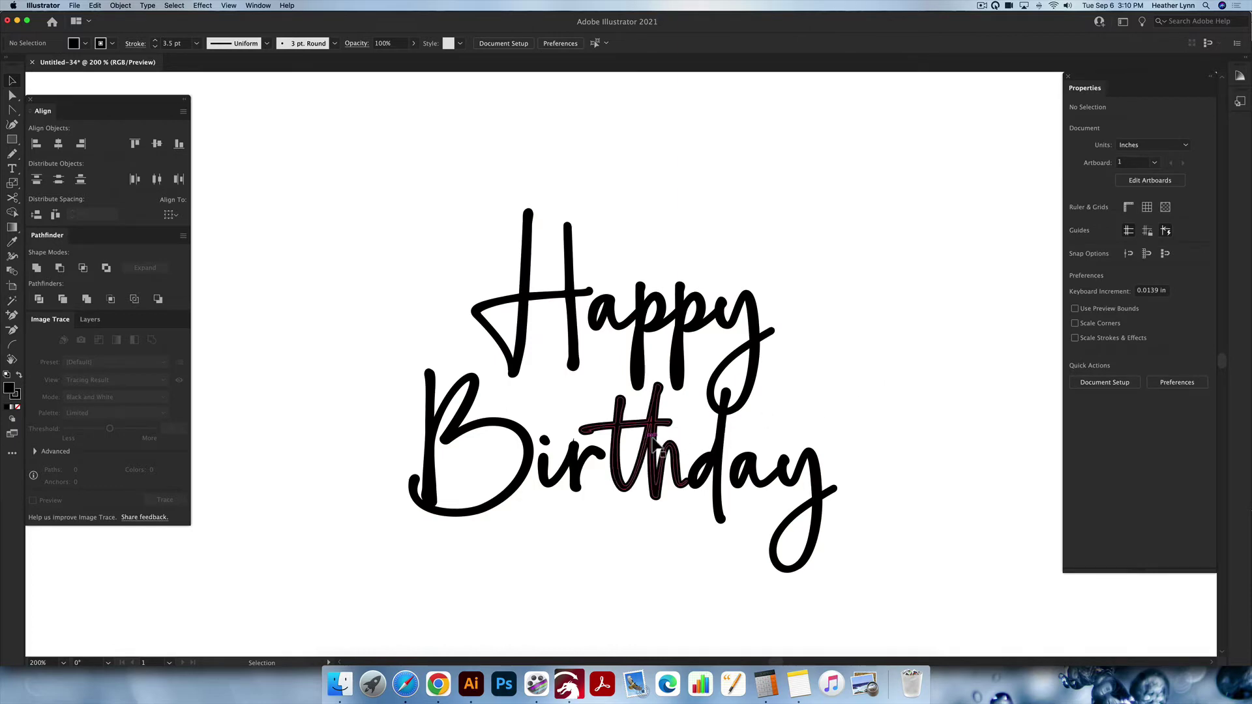
Set the corners of the lettering's stroke to Round Join to remove the spike on the "r"
drag(451, 232, 495, 307)
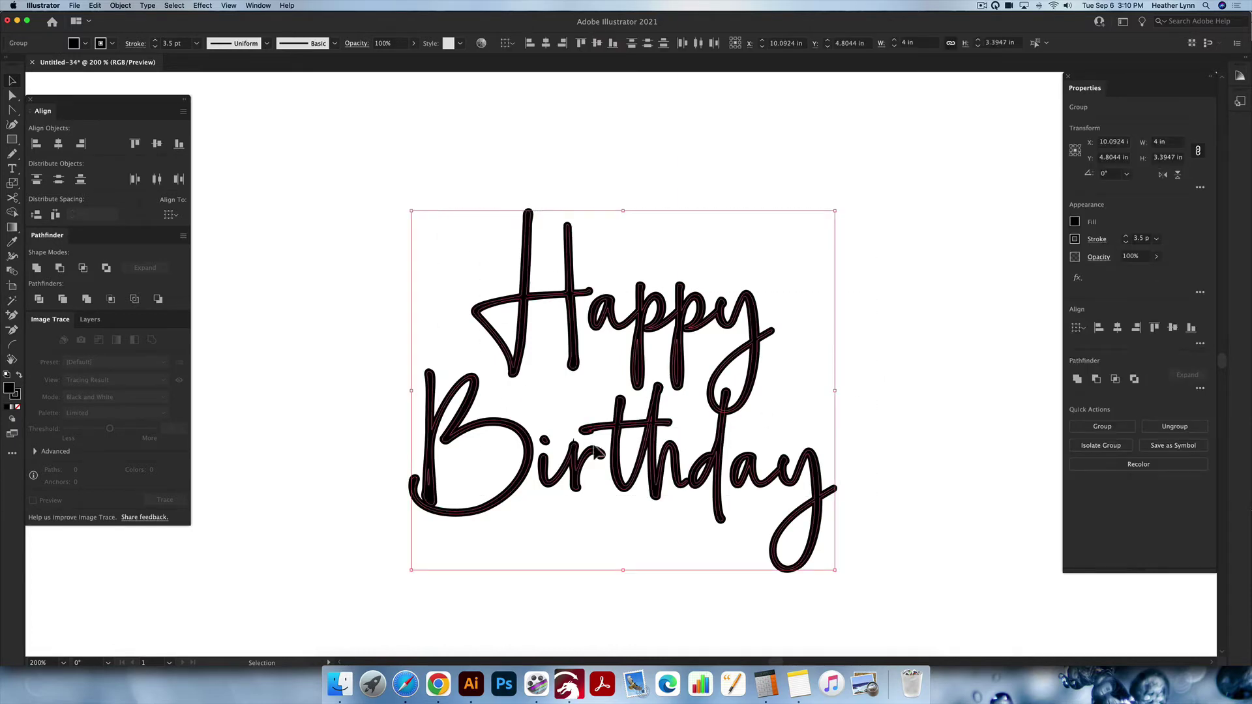
scroll(588, 450, up, 5)
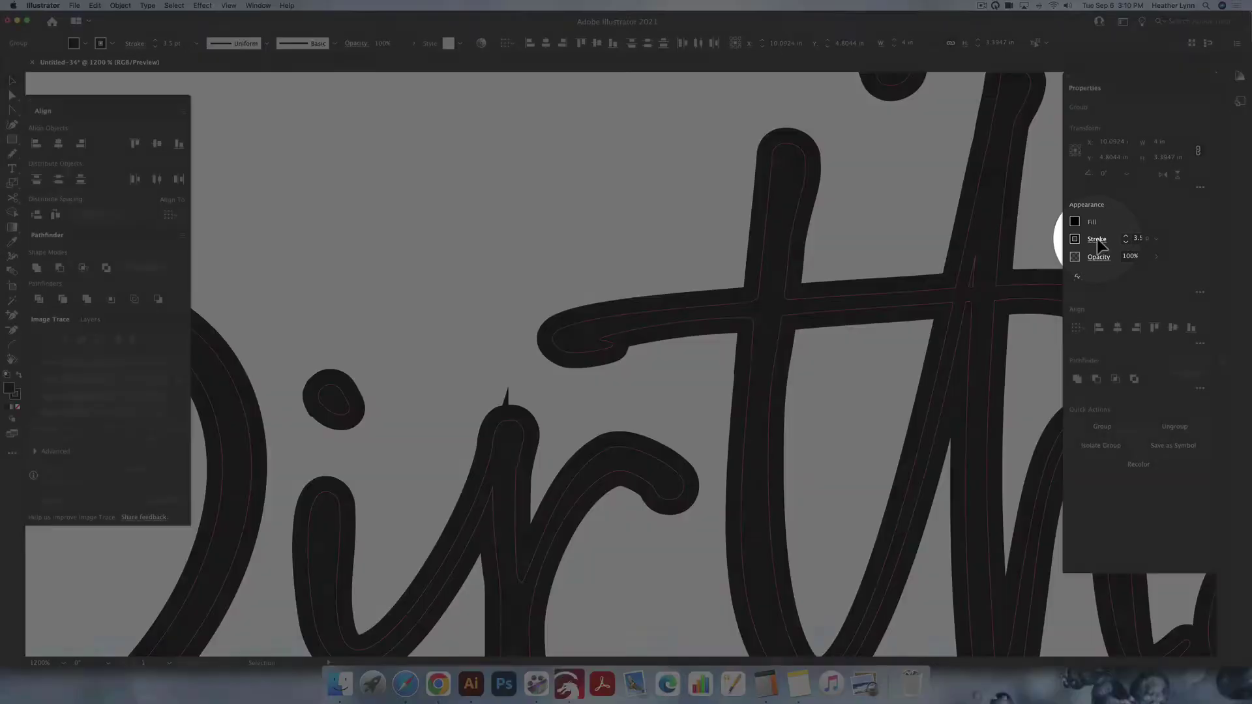
click(1098, 240)
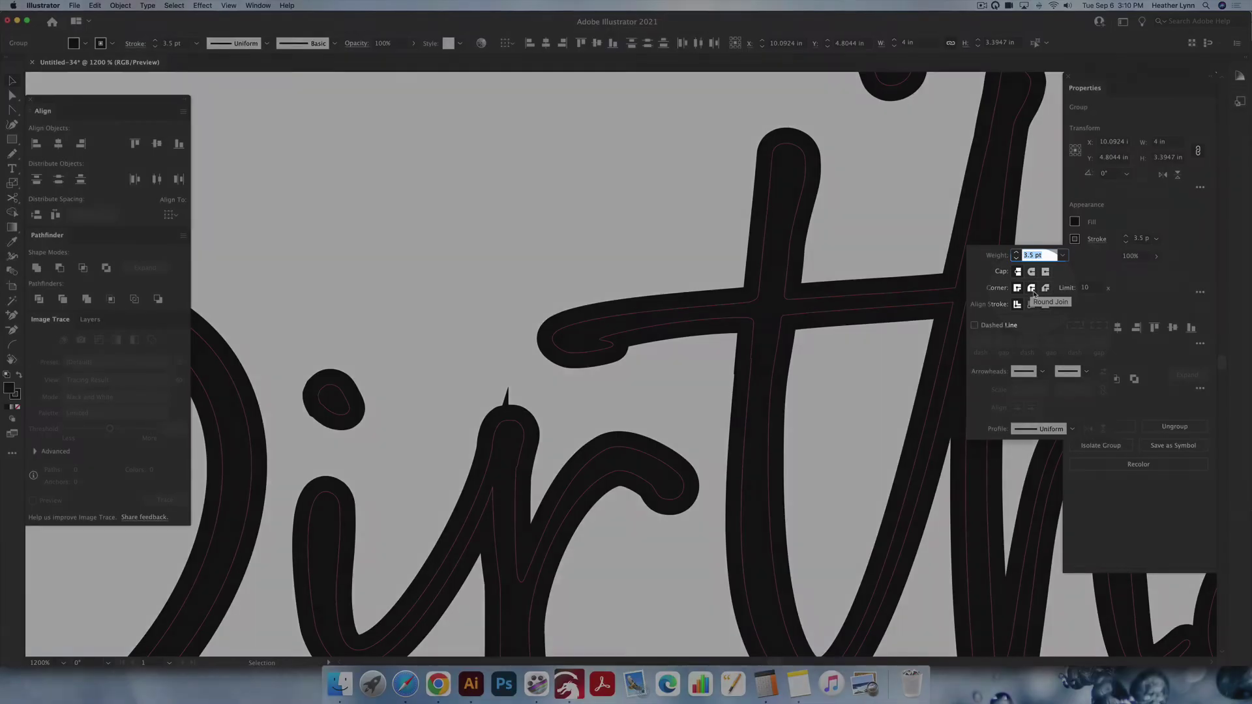
click(1031, 289)
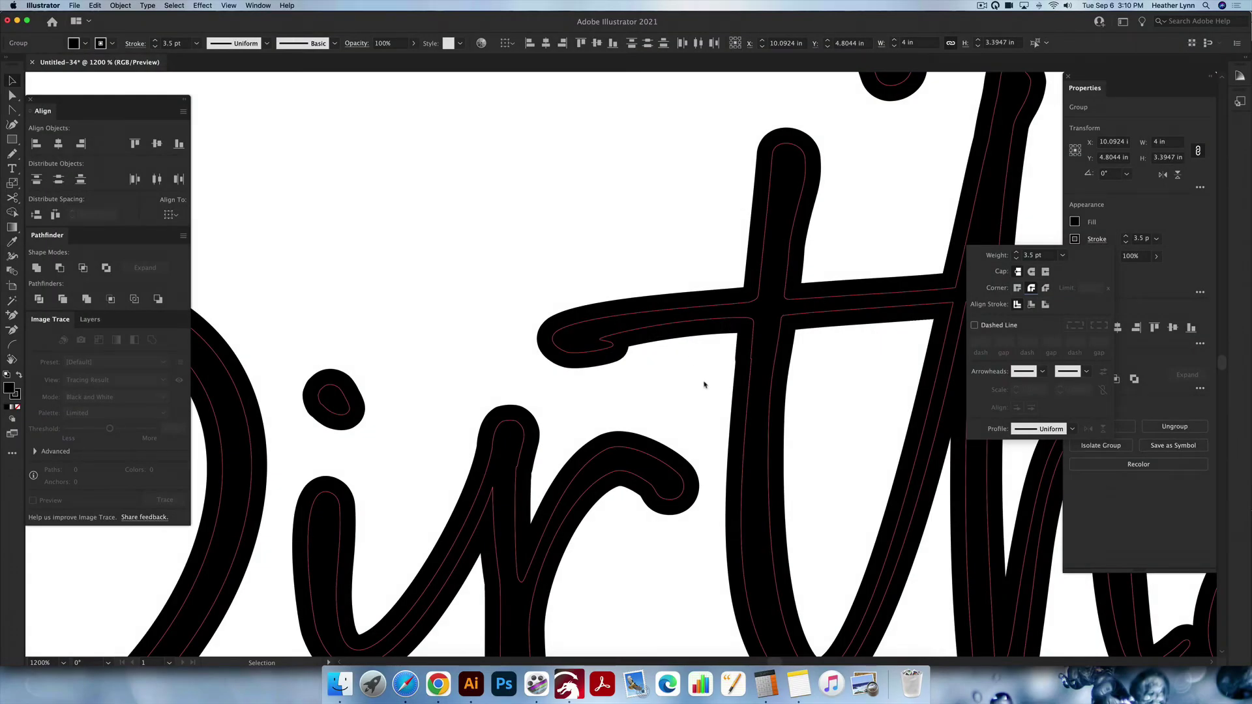
click(1116, 231)
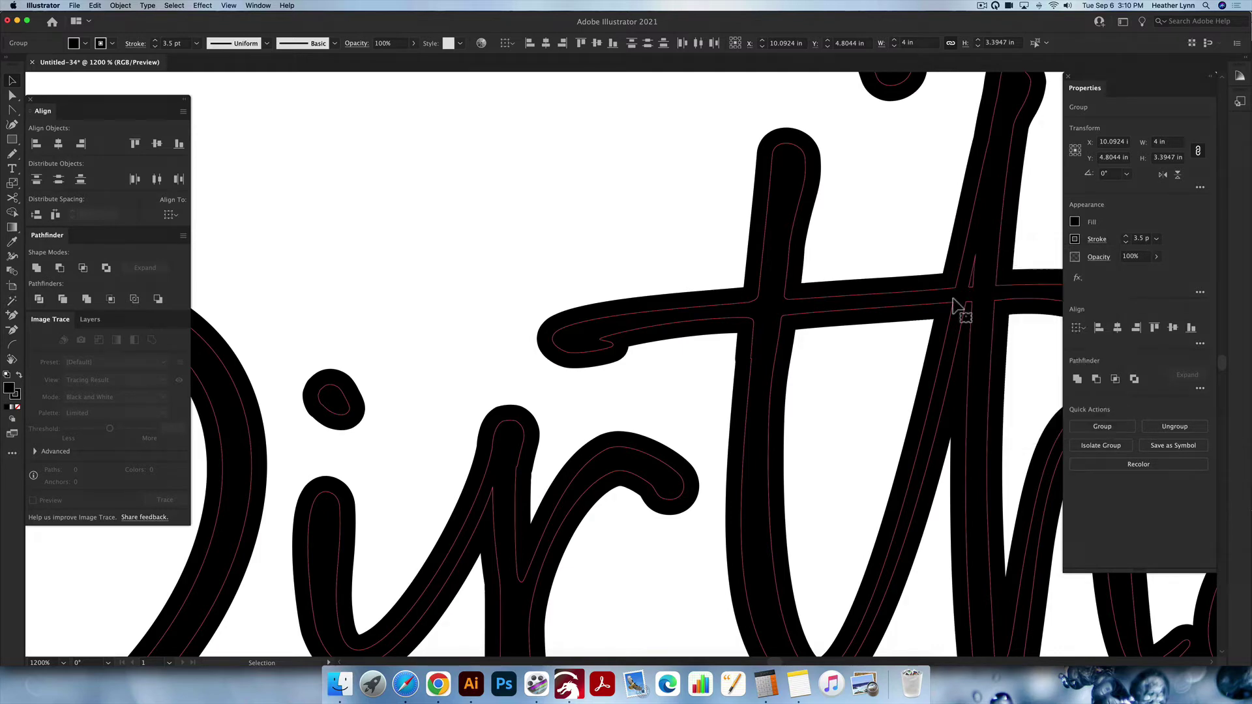
Expand both the fill and the stroke of the whole lettering into shapes
key(super+0)
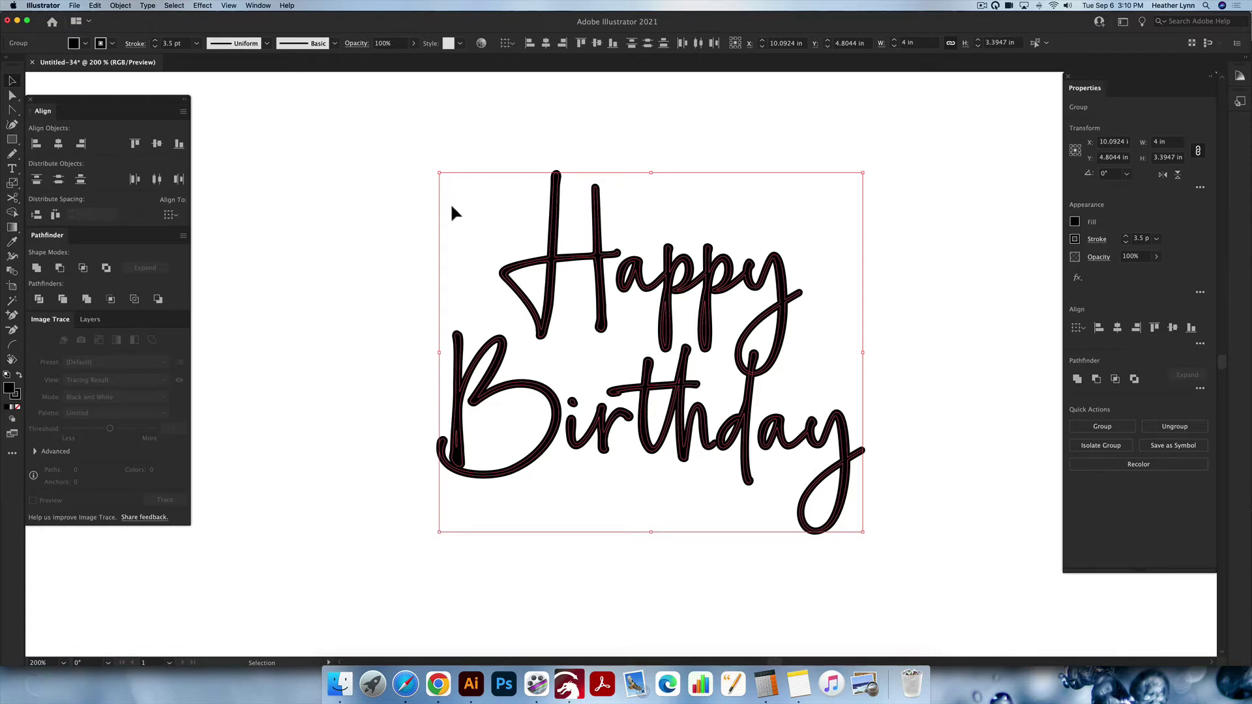
click(121, 6)
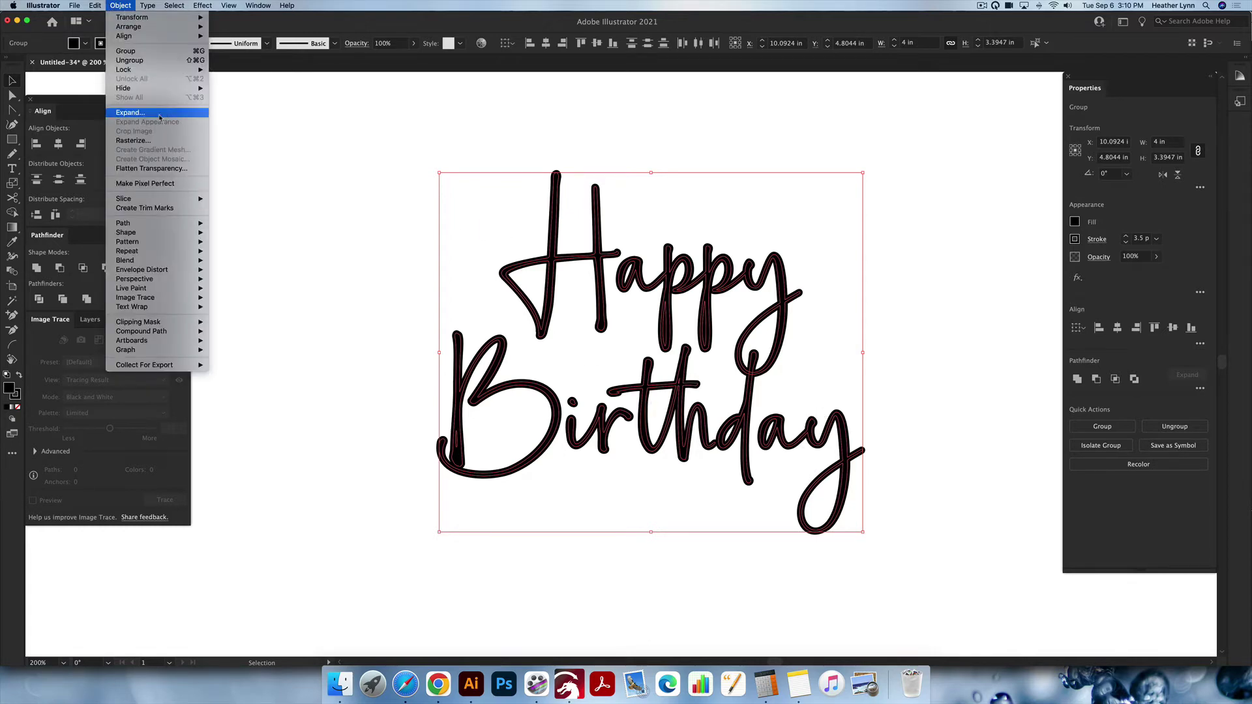
click(130, 112)
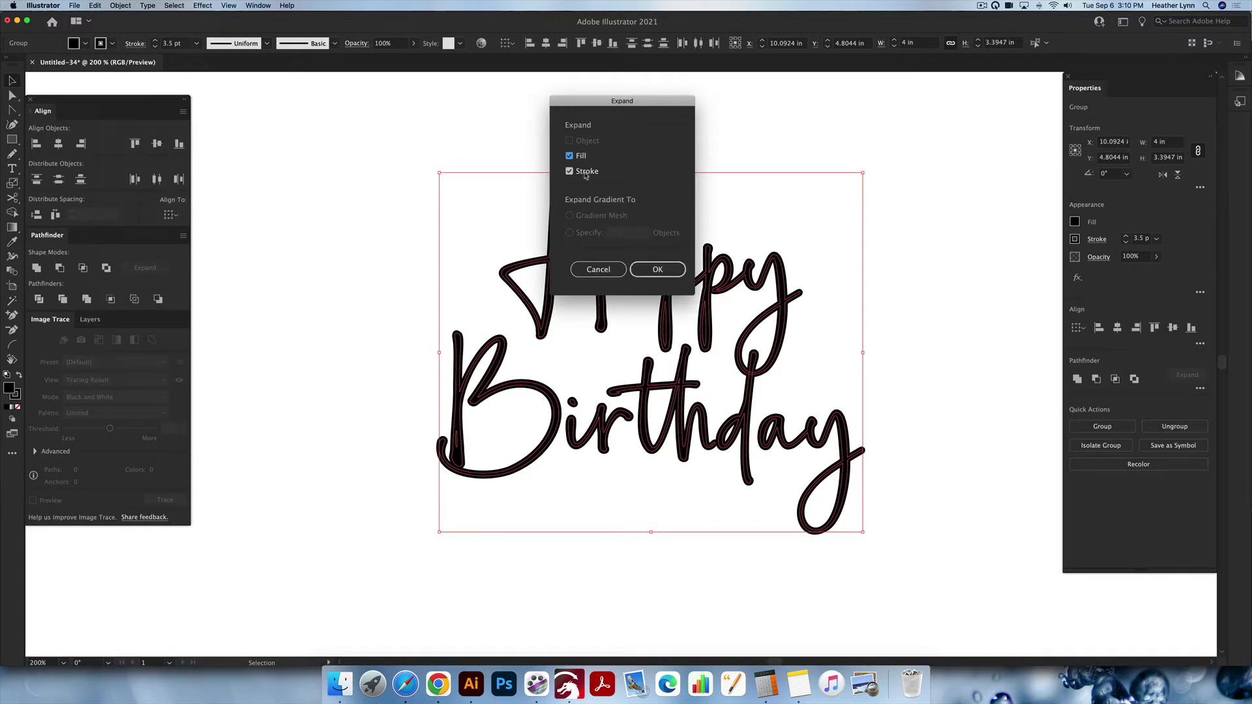
click(678, 268)
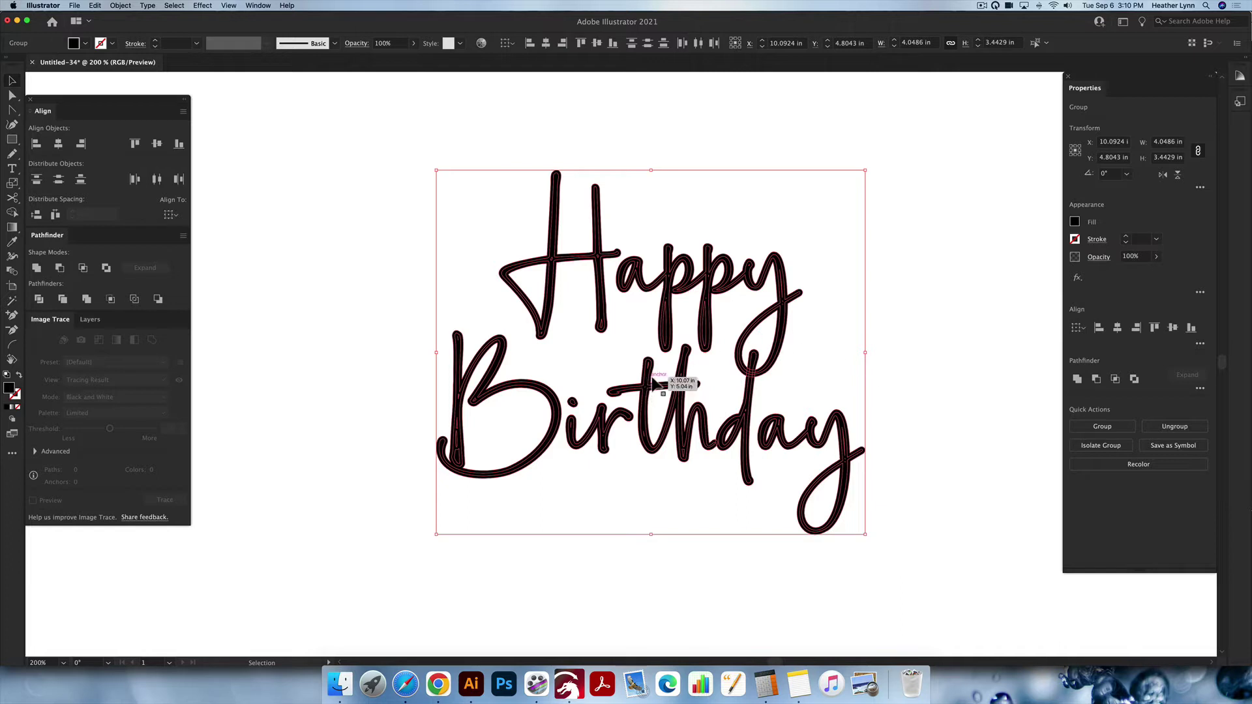
Unite the expanded fill and stroke shapes of the lettering with Pathfinder
scroll(891, 299, left, 1)
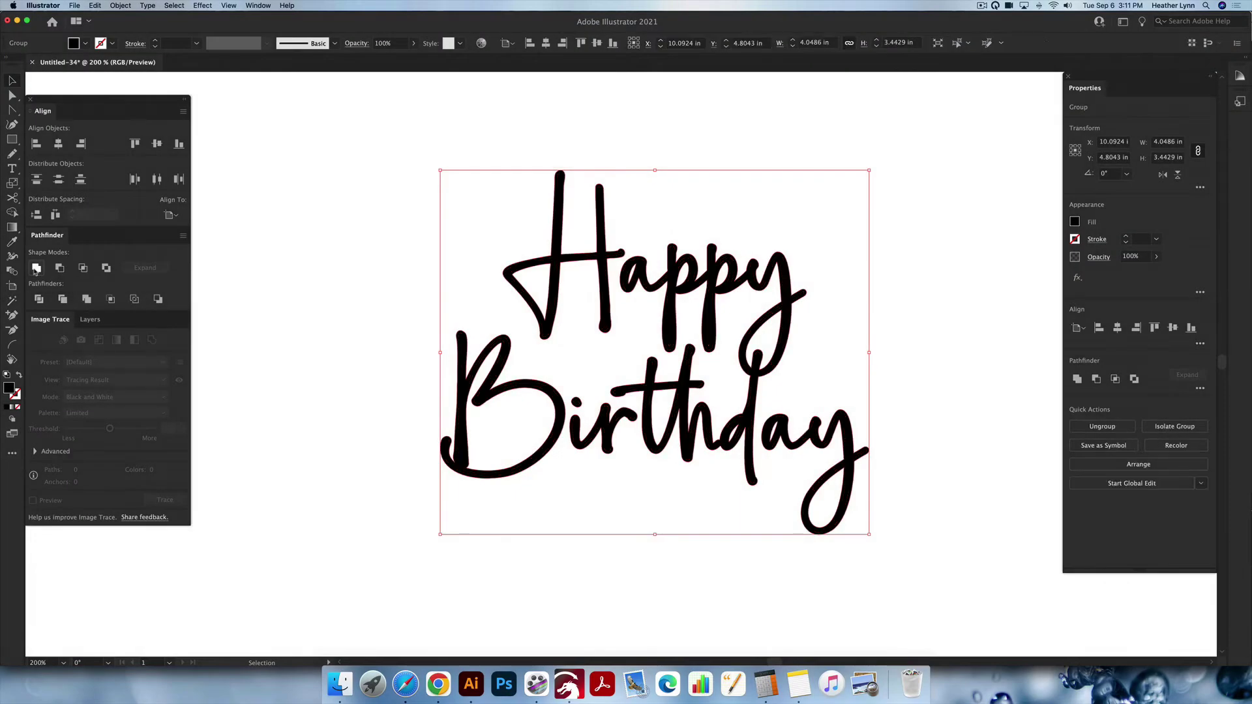
click(36, 269)
click(930, 321)
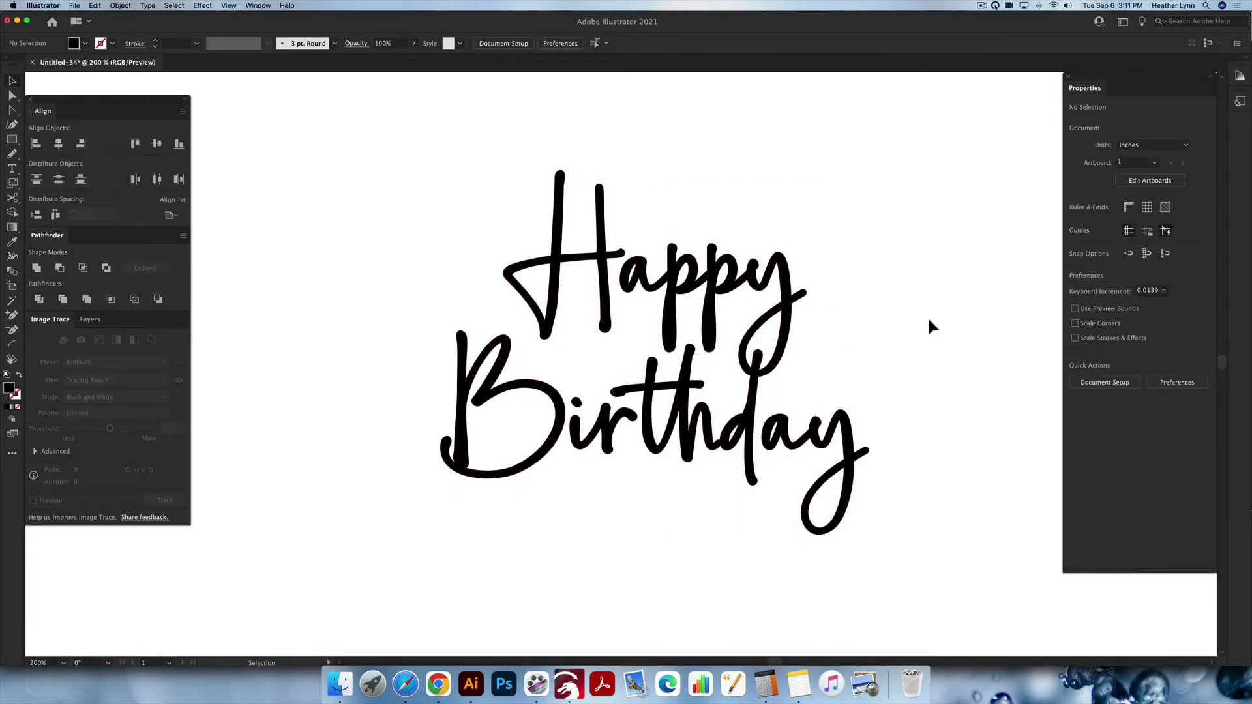
Show the united "Happy Birthday" lettering in outline view around the stems of the two p's
drag(966, 511, 358, 161)
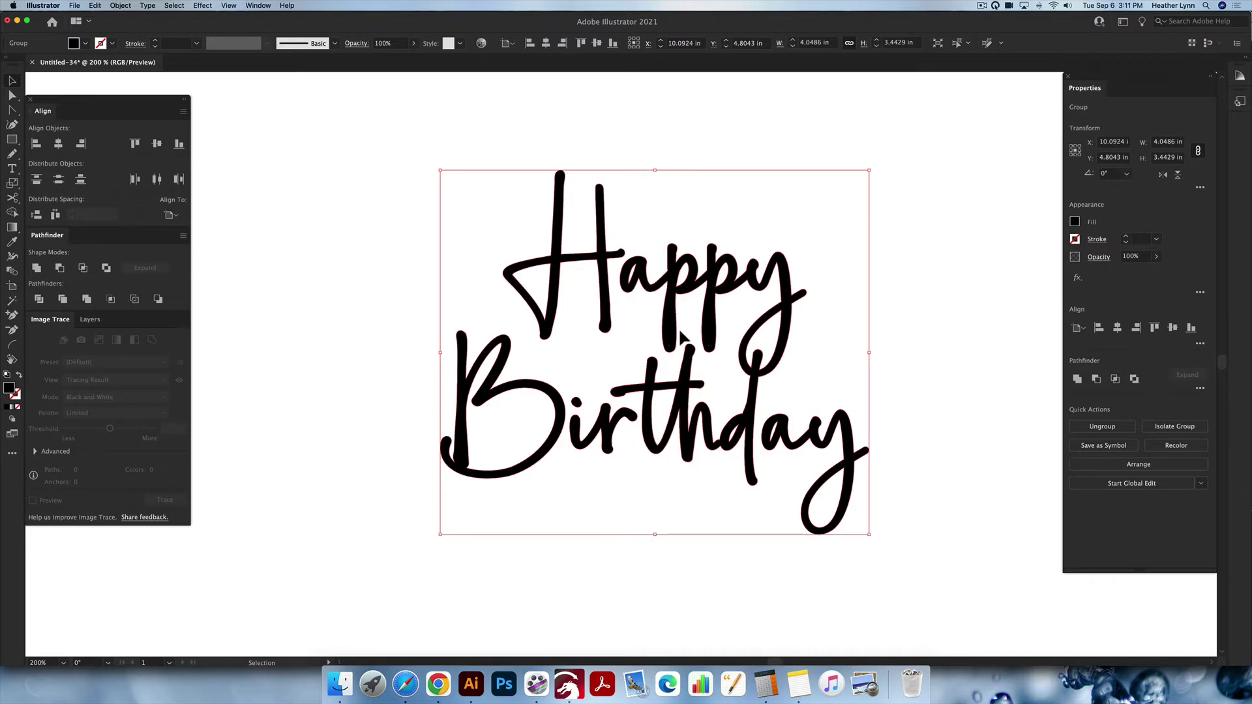
scroll(679, 326, up, 4)
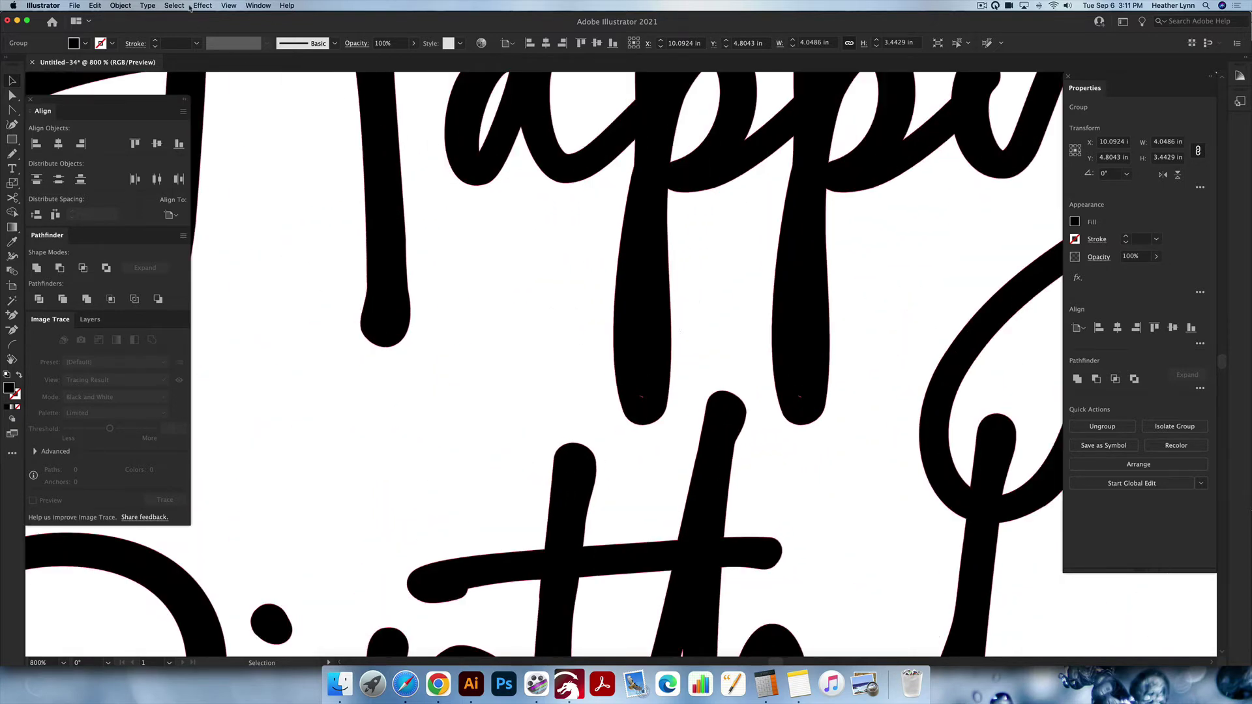
key(super+y)
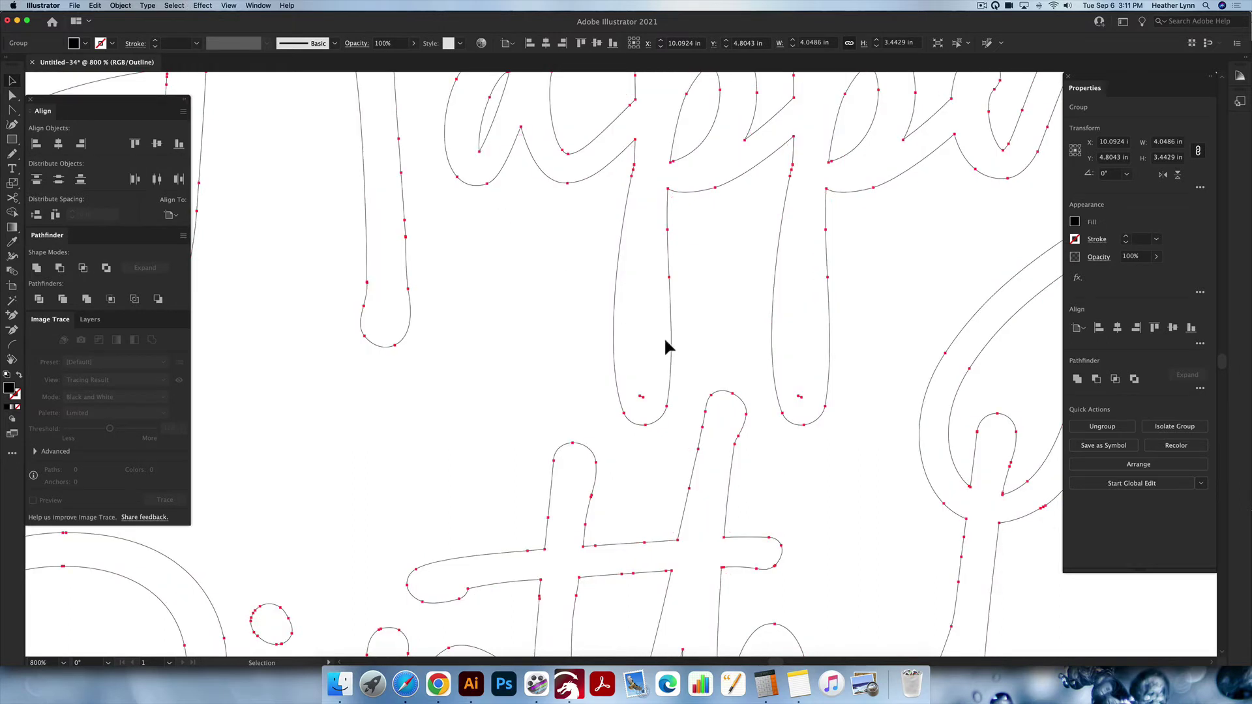
click(621, 405)
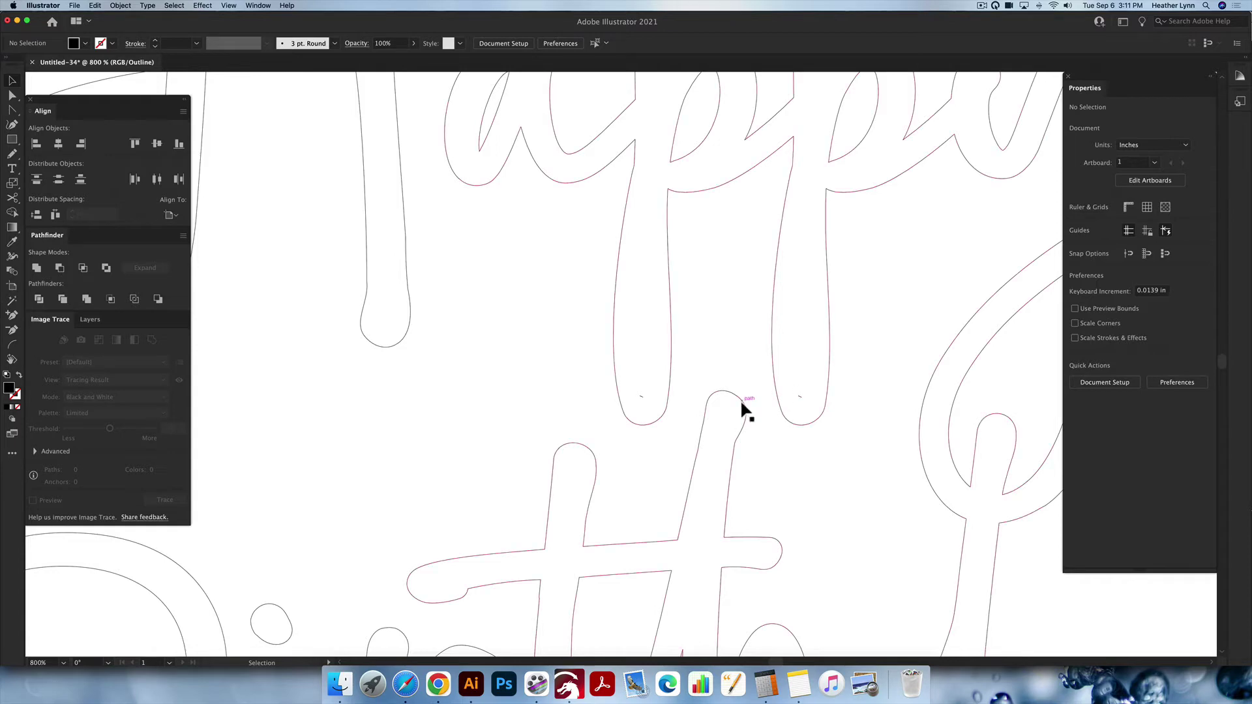
Delete the tiny stray paths inside the lower stems of both p's in "Happy" with the Direct Selection tool
key(a)
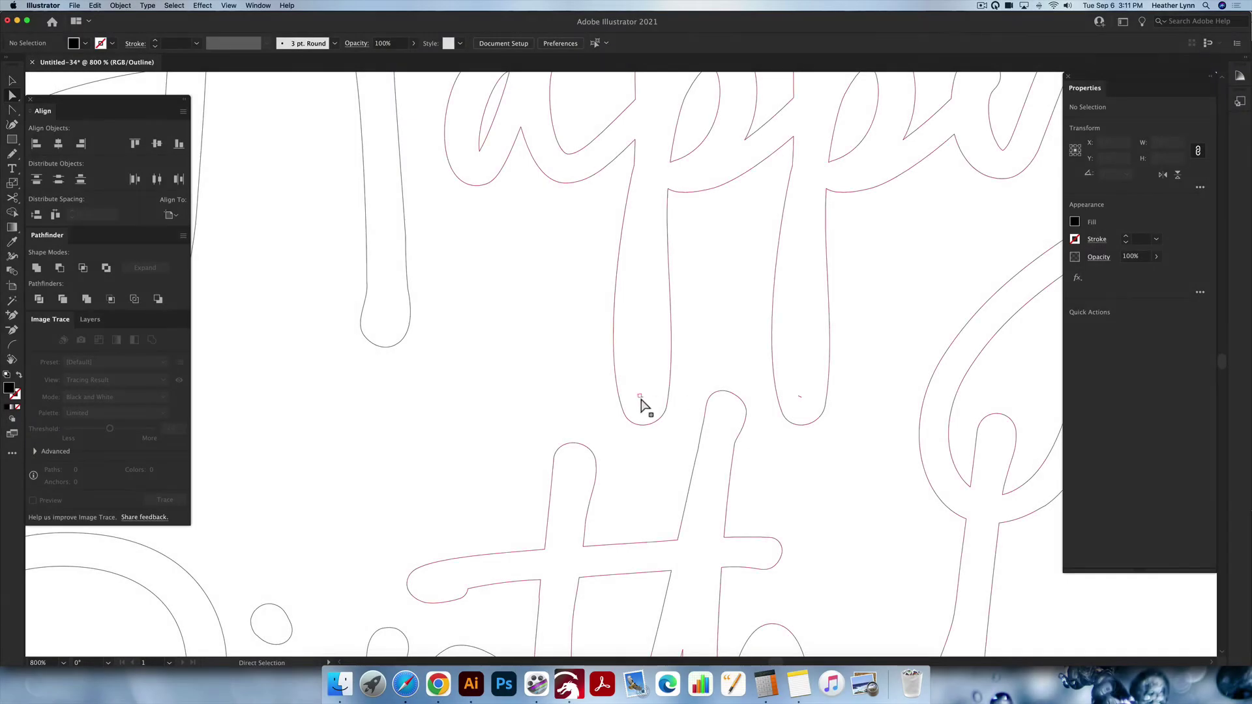
click(641, 399)
click(643, 404)
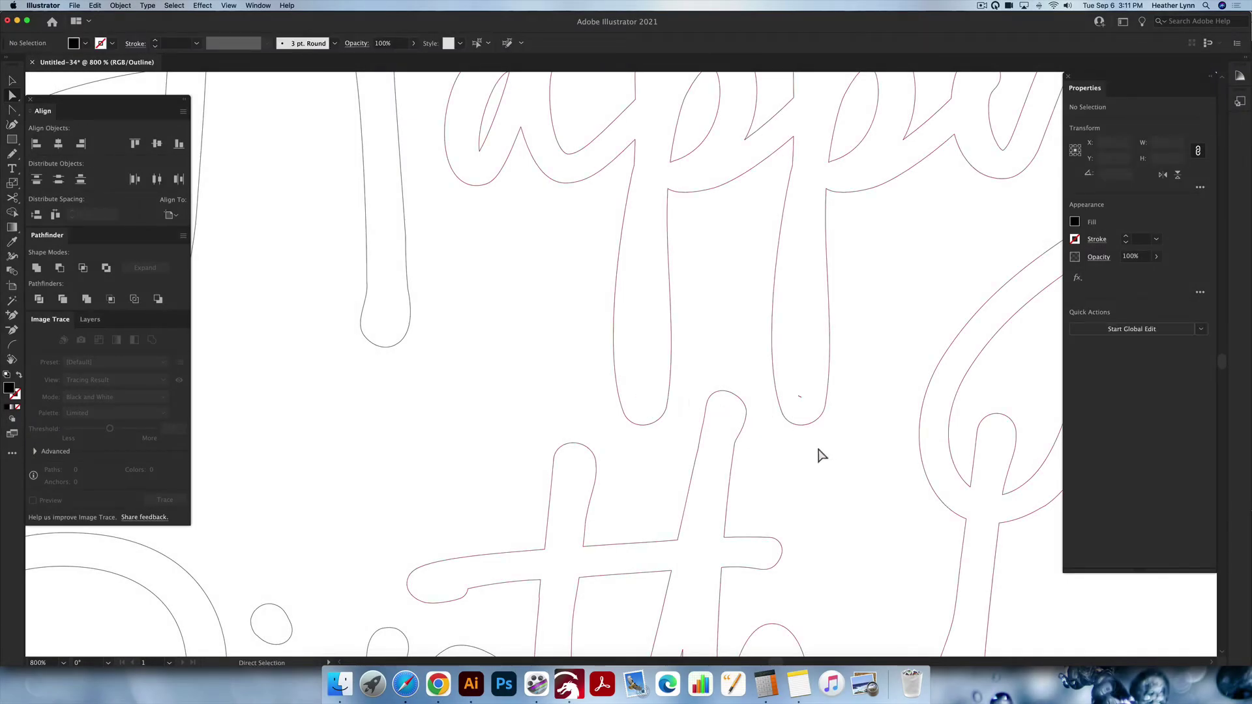
click(799, 395)
key(Delete)
key(Delete)
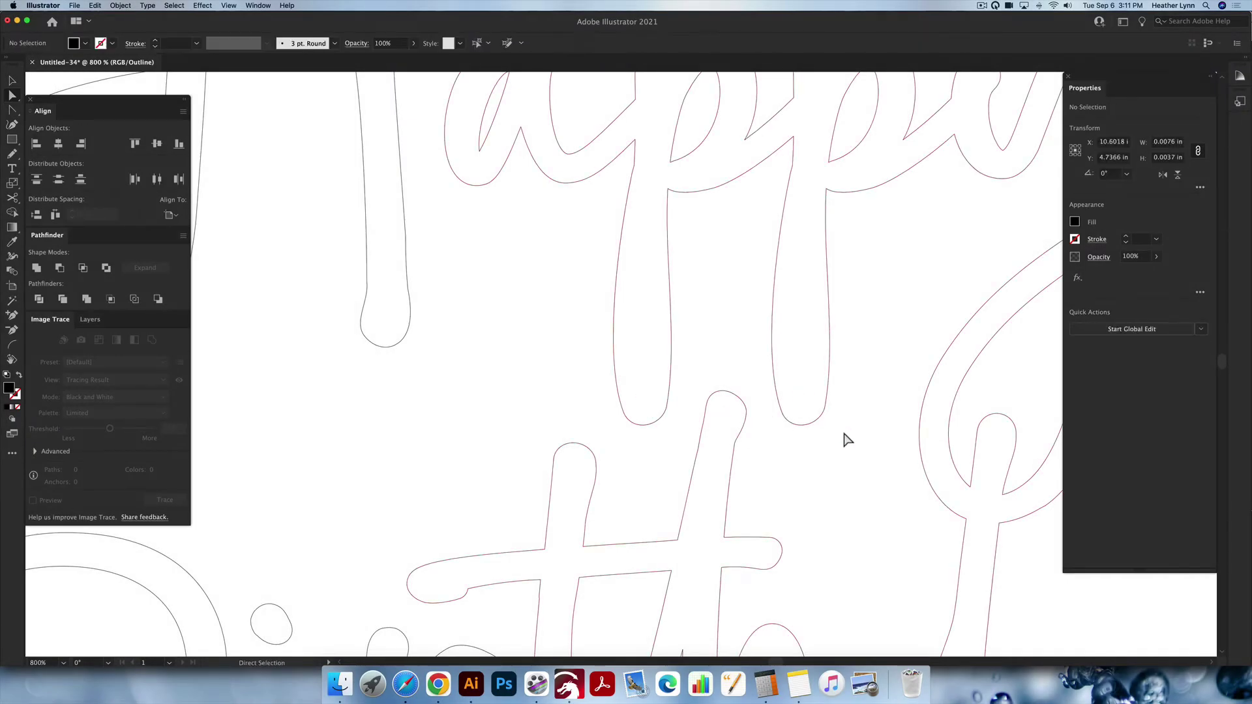
Examine the outlines of the rest of the lettering in both words for leftover stray paths
scroll(848, 416, down, 5)
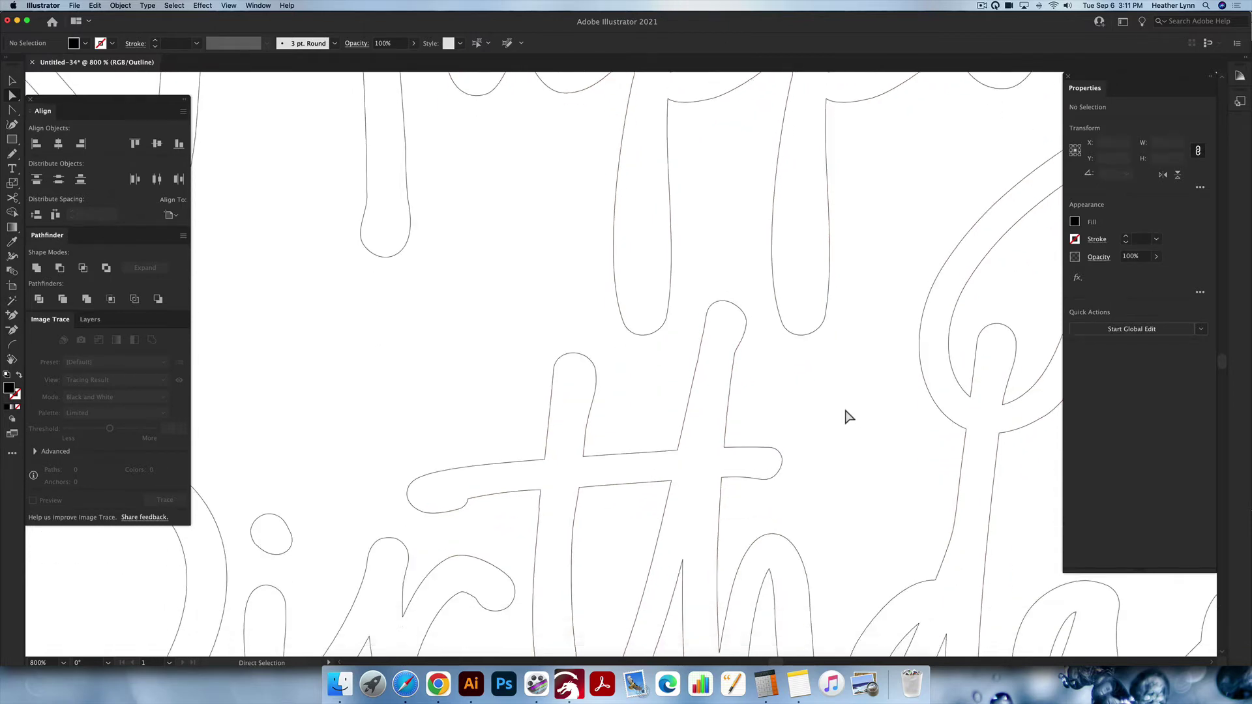
scroll(848, 416, right, 3)
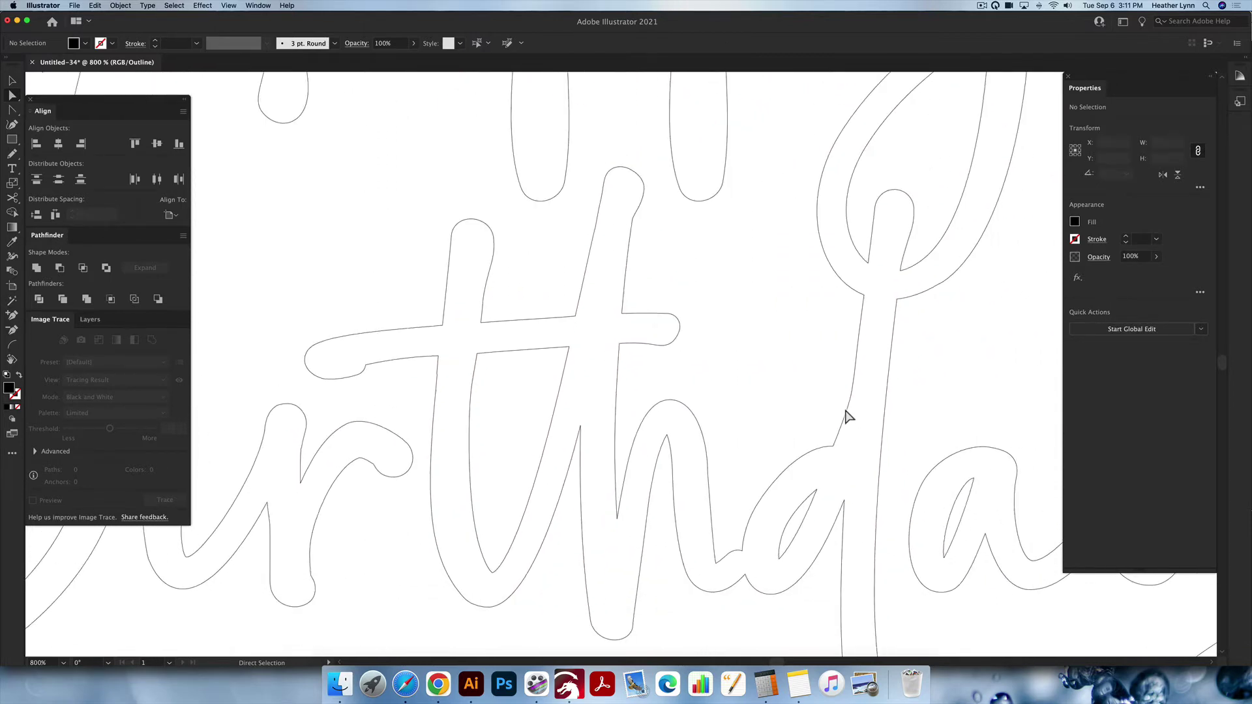
scroll(848, 416, right, 5)
scroll(848, 416, up, 10)
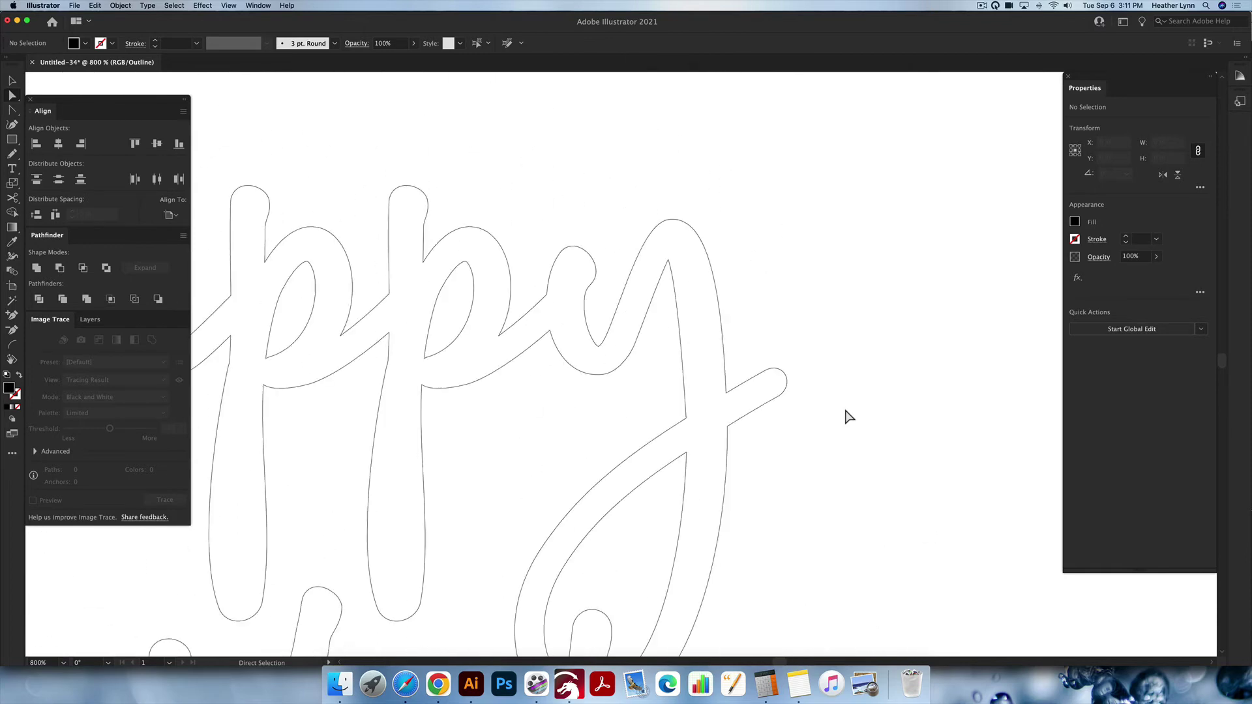
scroll(848, 416, left, 15)
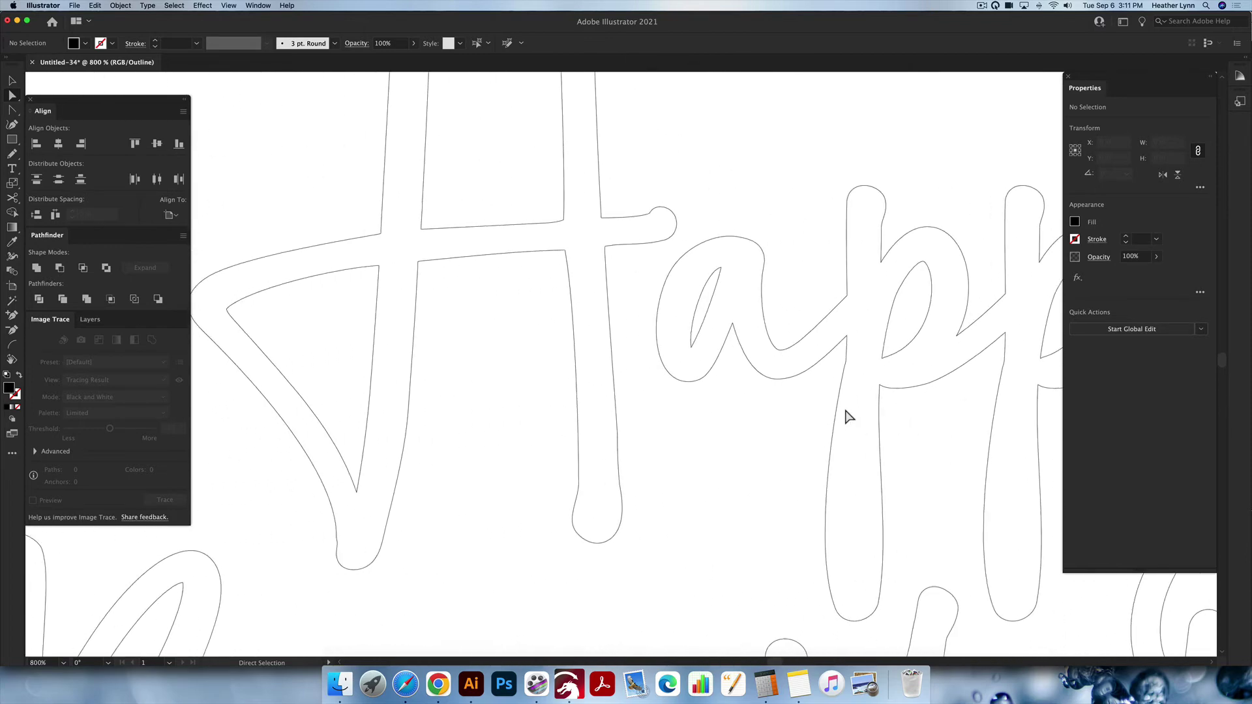
scroll(848, 416, down, 5)
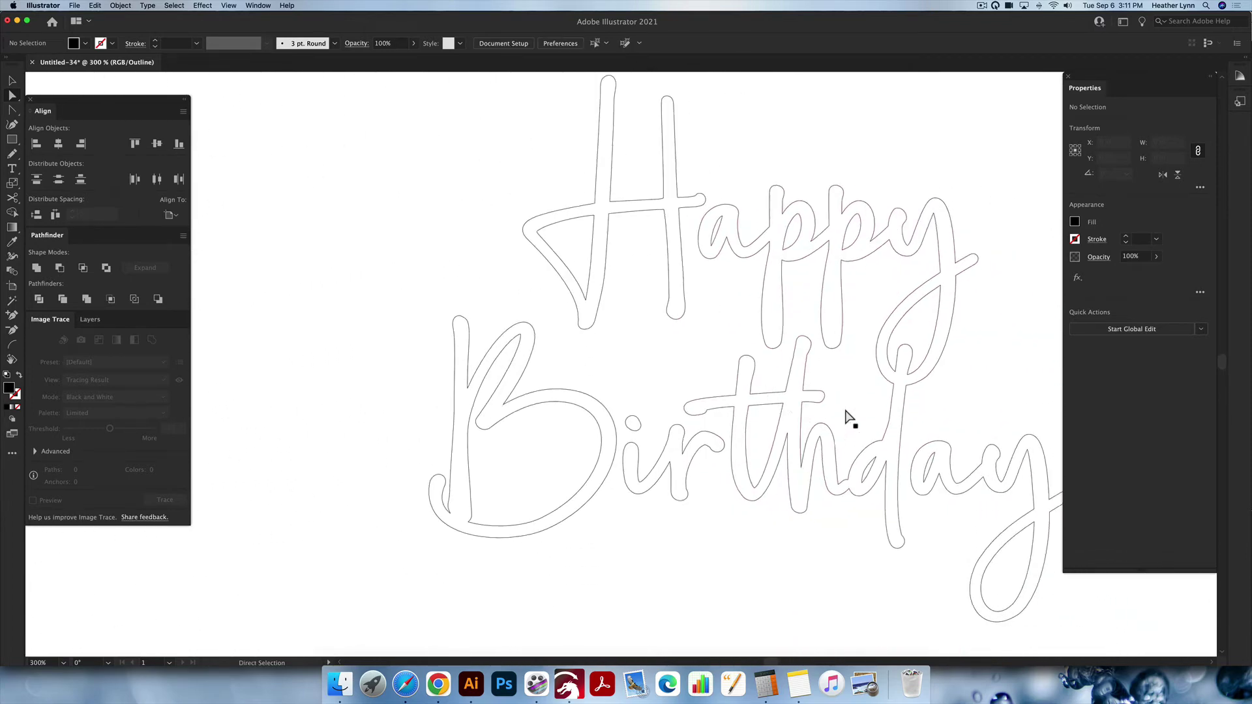
scroll(848, 416, right, 2)
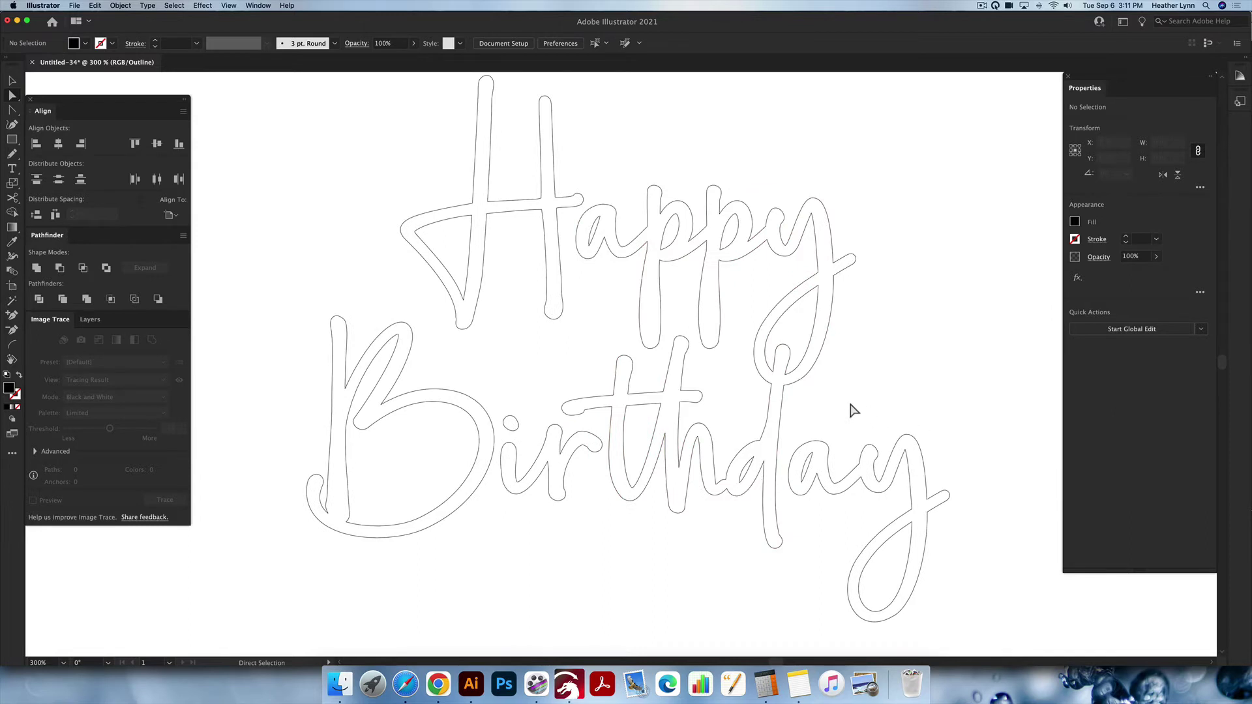
Ungroup the lettering so the dot of the "i" in "Birthday" can be selected on its own
key(v)
click(515, 425)
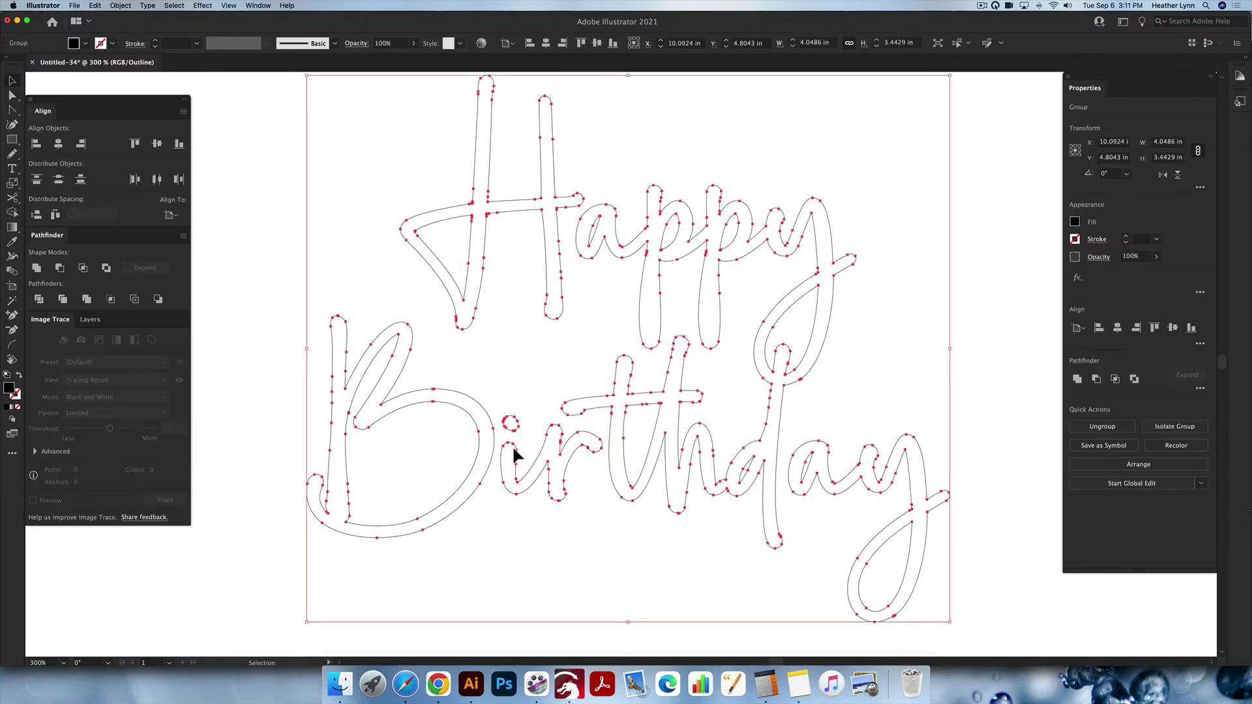
click(519, 408)
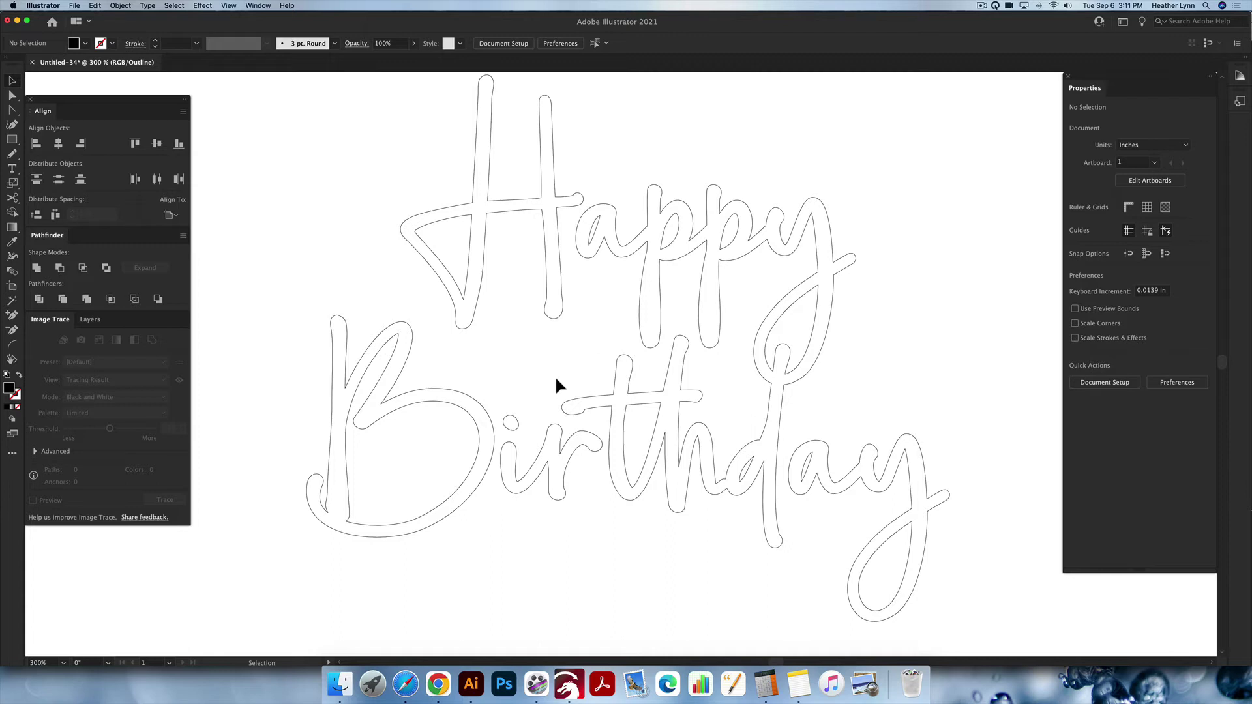
click(517, 421)
click(527, 421)
click(514, 441)
key(a)
key(super+shift+g)
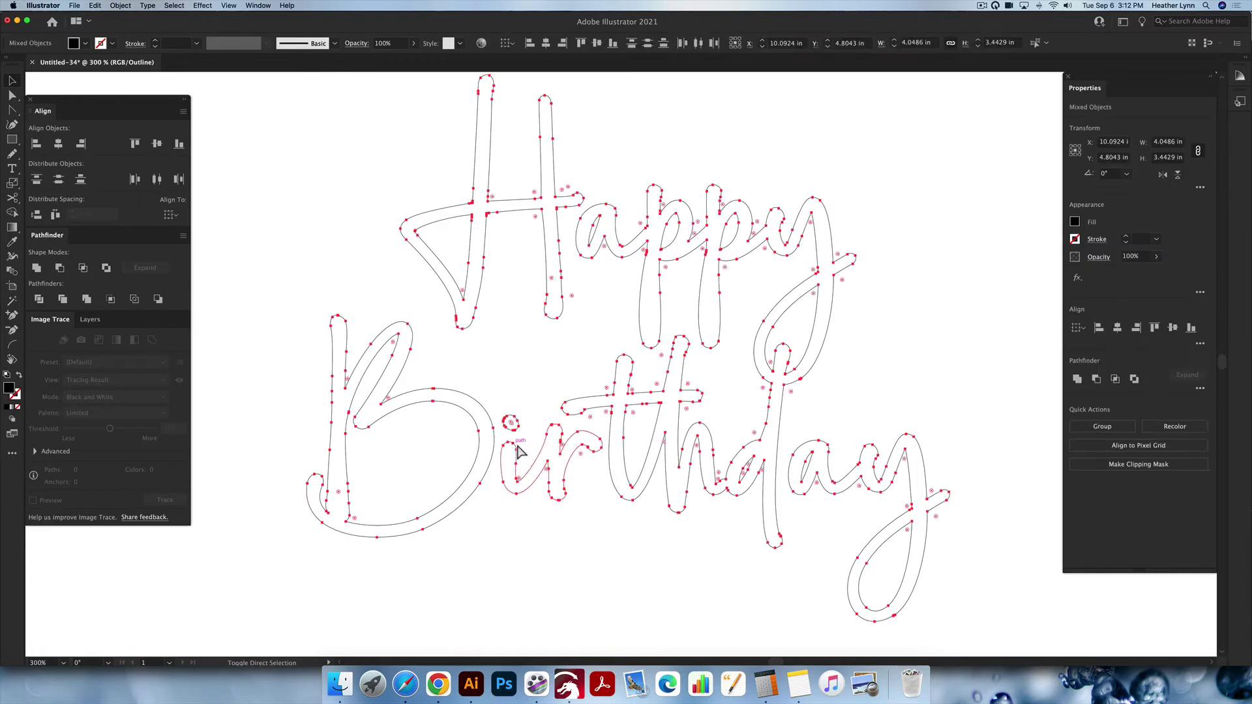
Try lowering the dot of the "i" onto its stem and uniting the two shapes
click(479, 448)
scroll(514, 449, up, 2)
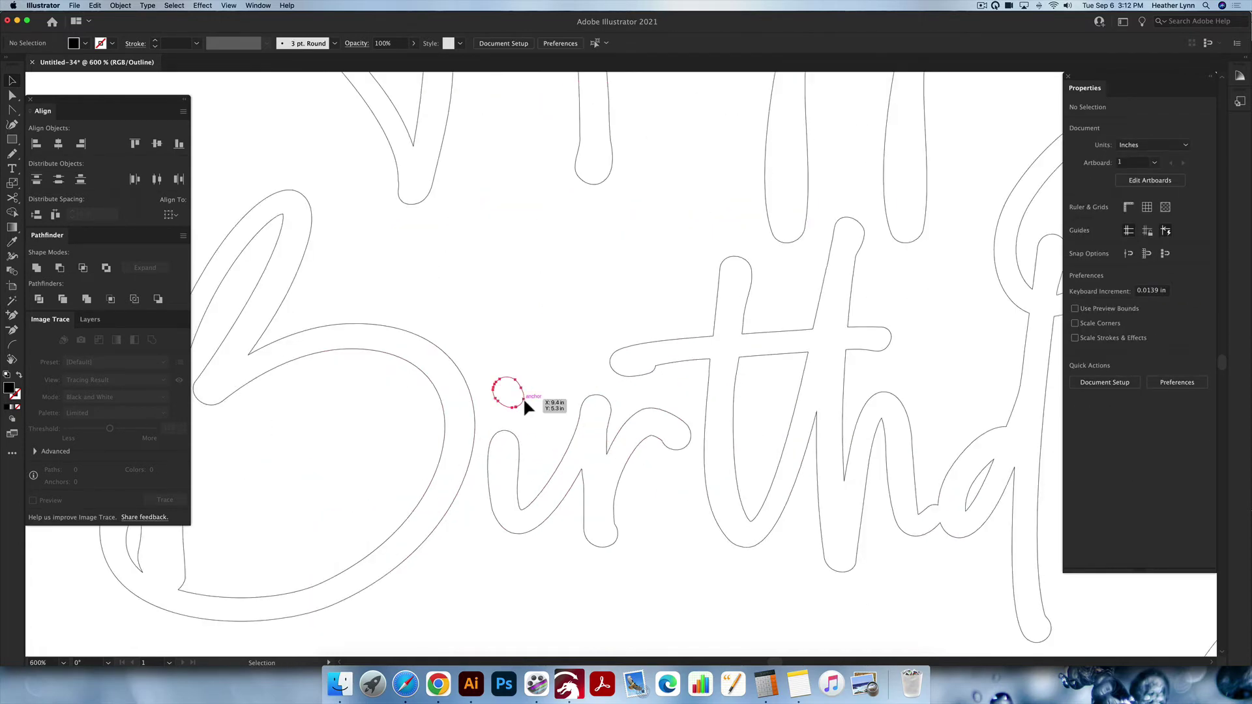
drag(523, 399, 507, 455)
click(37, 268)
click(629, 503)
scroll(573, 504, down, 2)
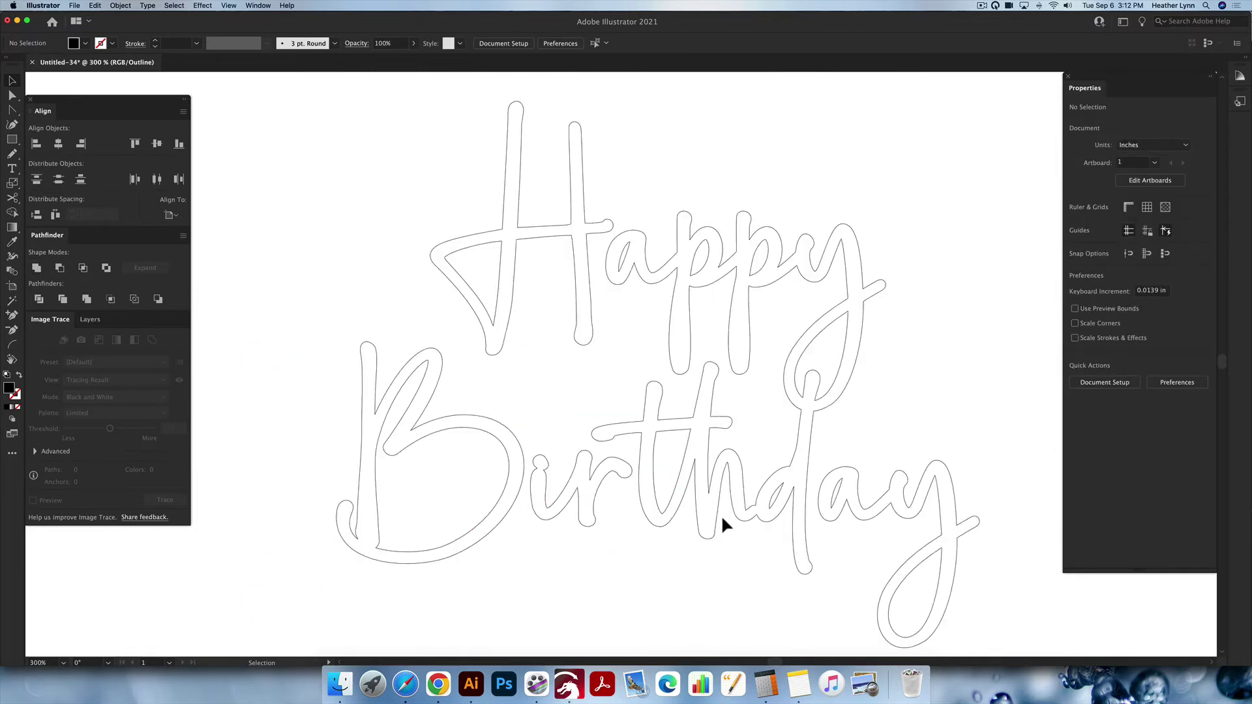
Undo the uniting and moving of the "i" dot and the ungrouping of the lettering
key(super+a)
click(573, 367)
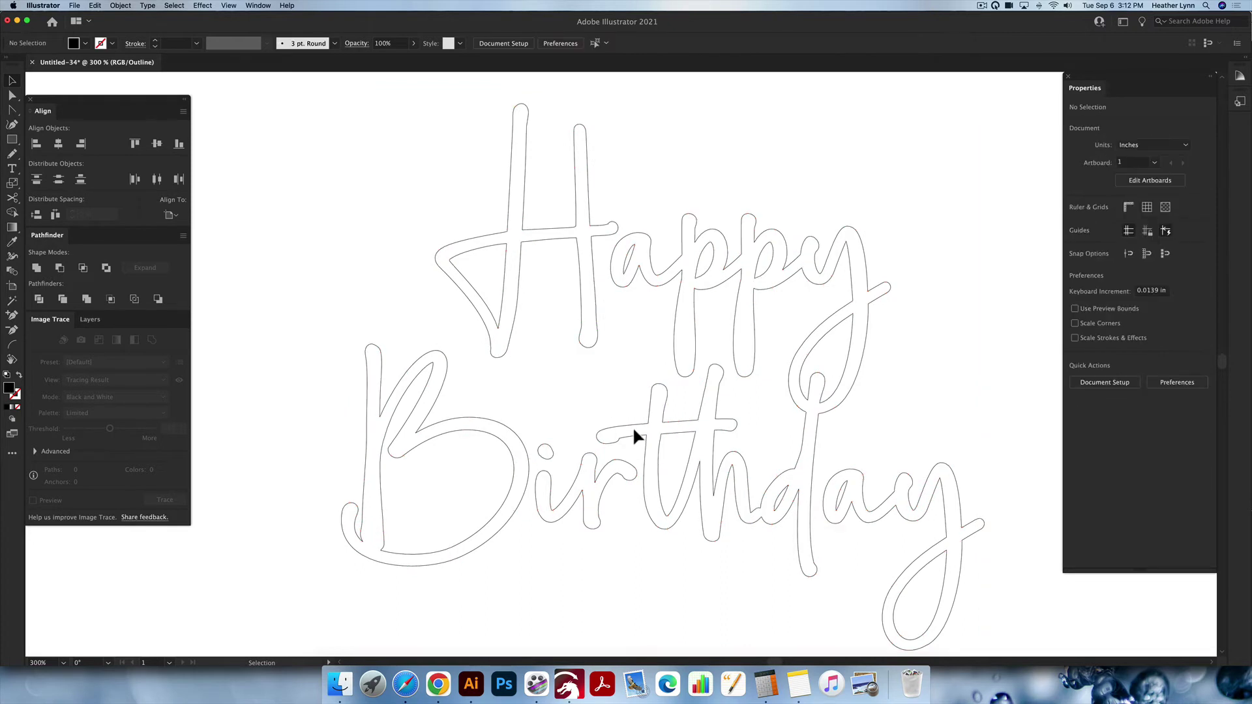
click(631, 424)
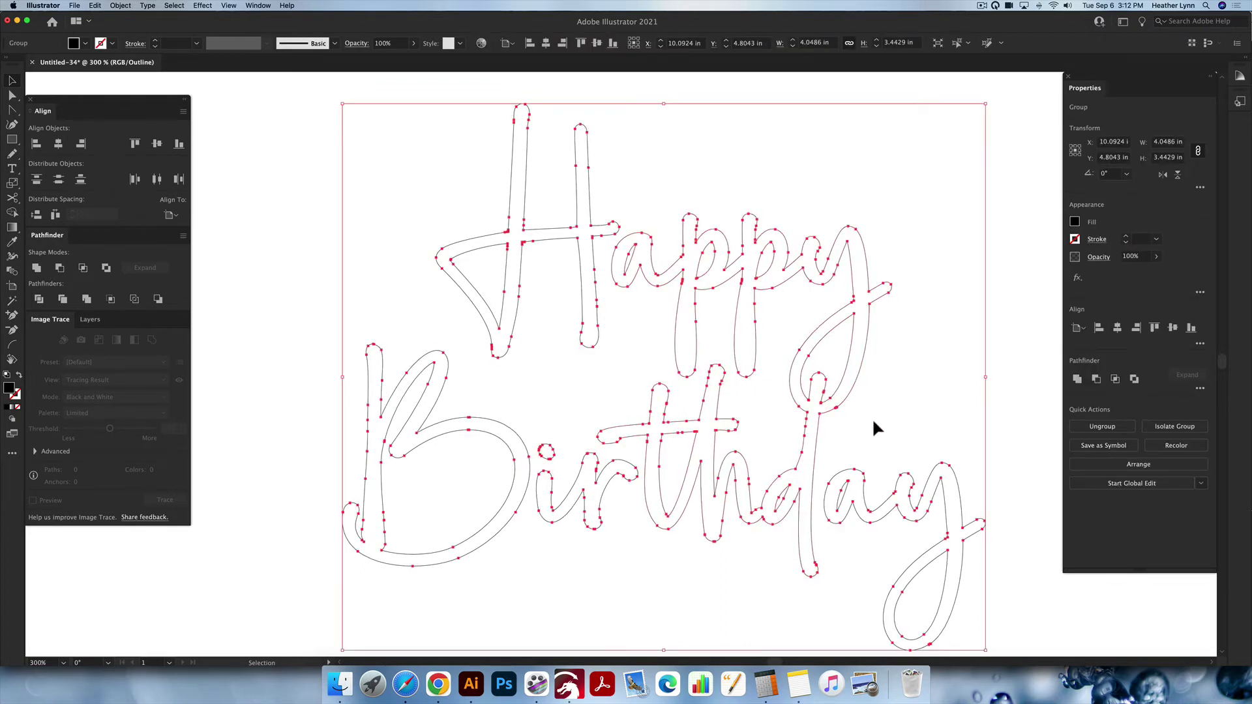
Return the lettering from outline view to the filled preview display with nothing selected
click(929, 394)
scroll(931, 398, right, 3)
key(super+y)
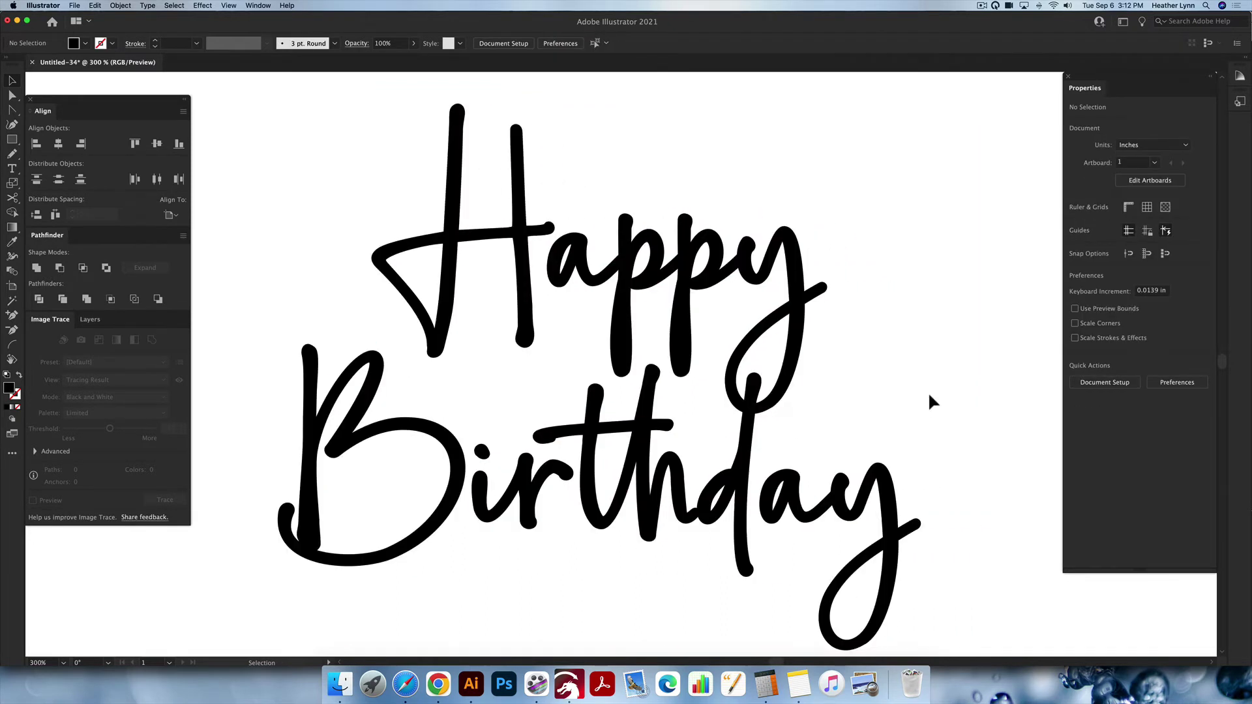
scroll(855, 436, down, 2)
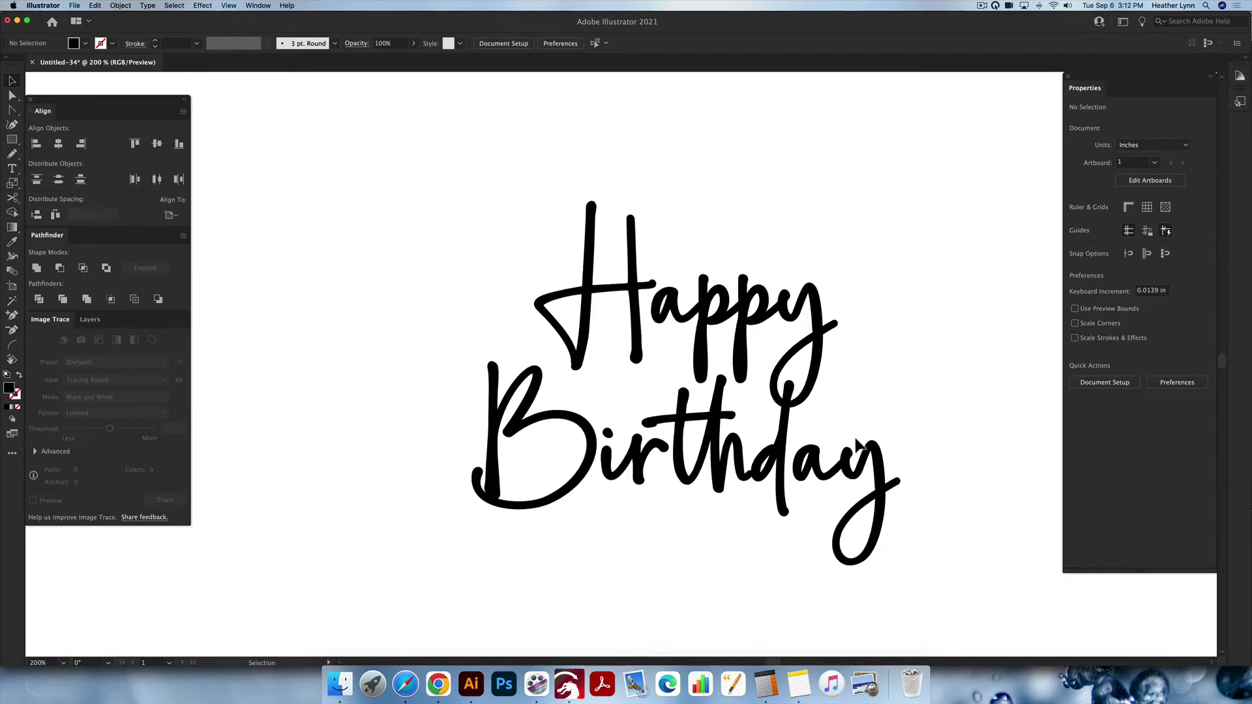
Offset the path of the whole lettering outward by 0.18 in with Round joins
key(super+a)
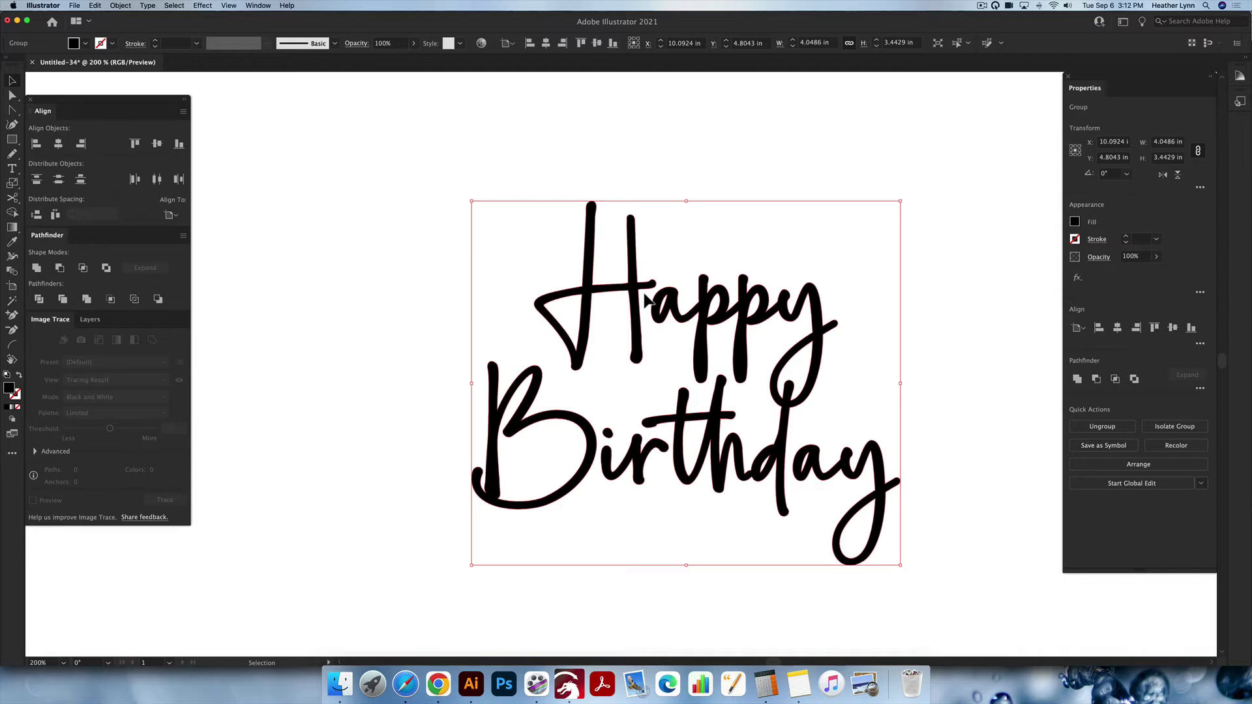
scroll(703, 287, down, 3)
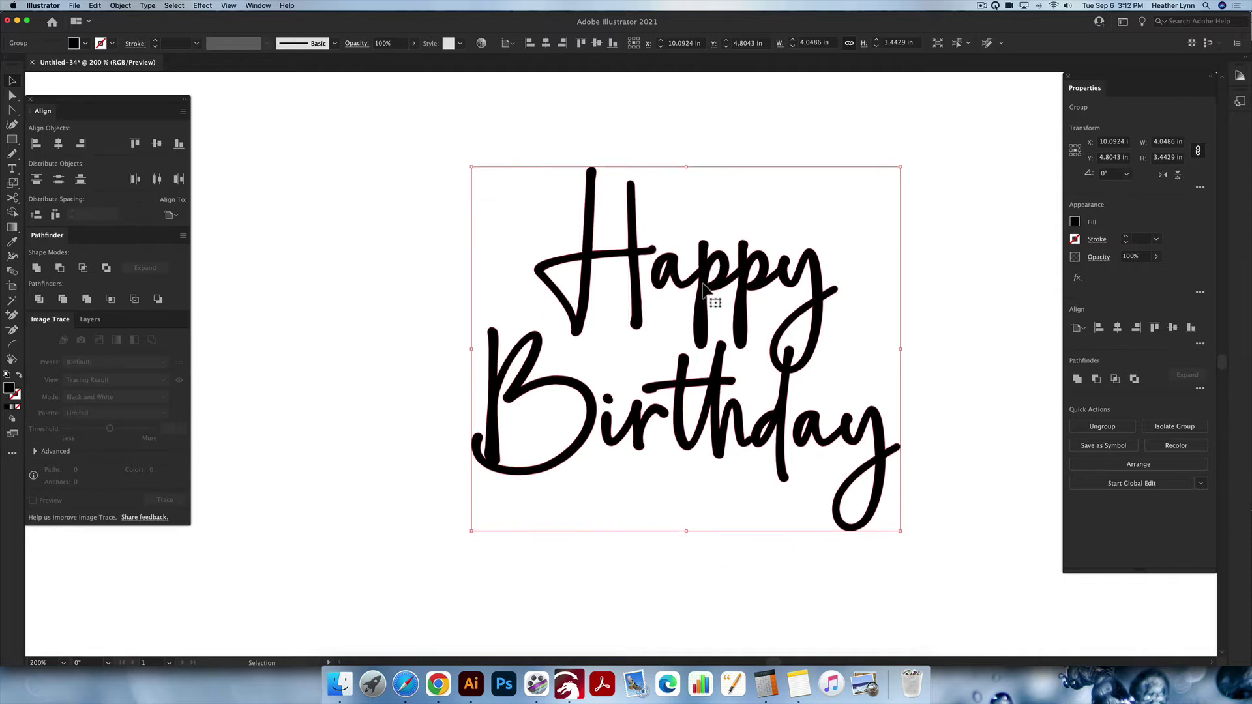
scroll(703, 286, right, 3)
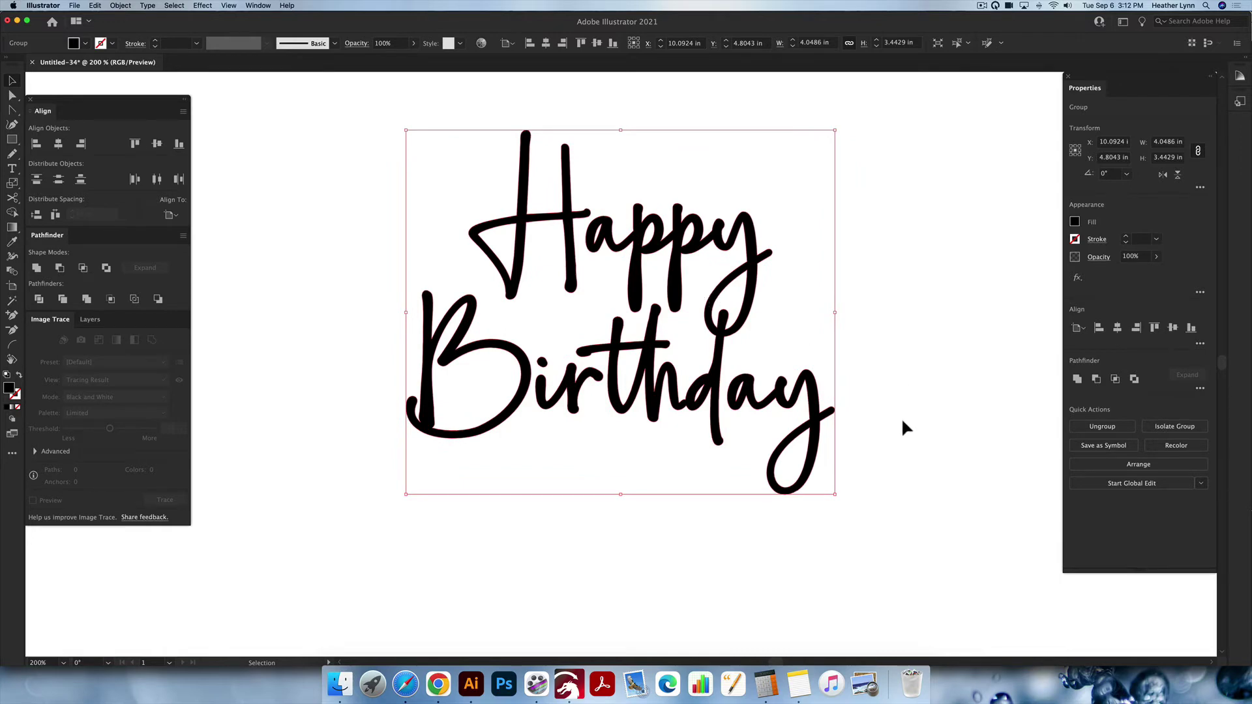
drag(901, 426, 373, 118)
click(119, 6)
mouse_move(168, 225)
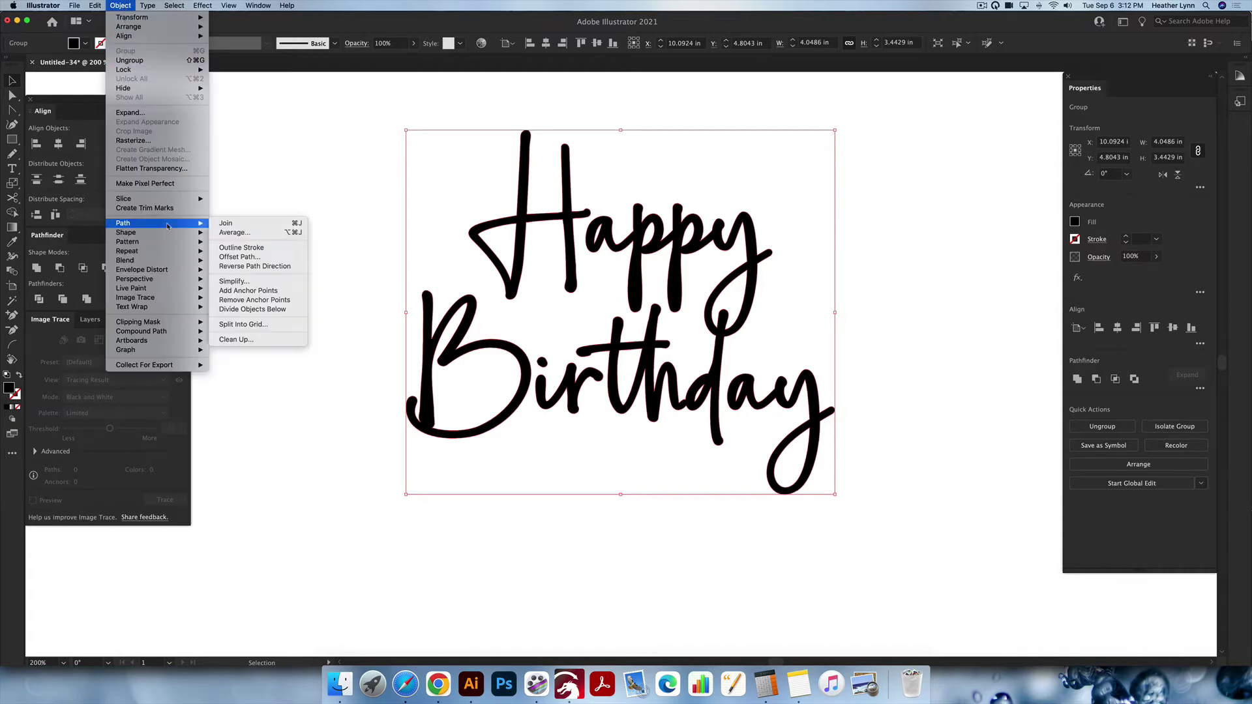
click(281, 259)
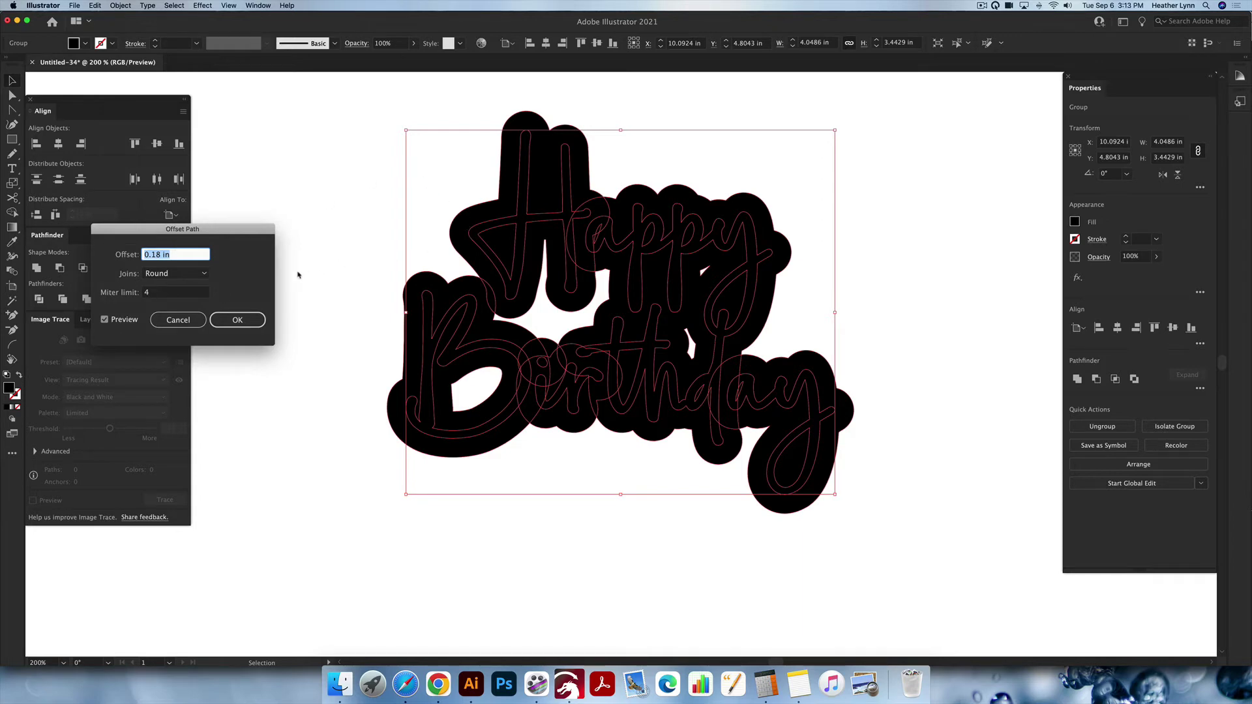
click(176, 273)
click(184, 292)
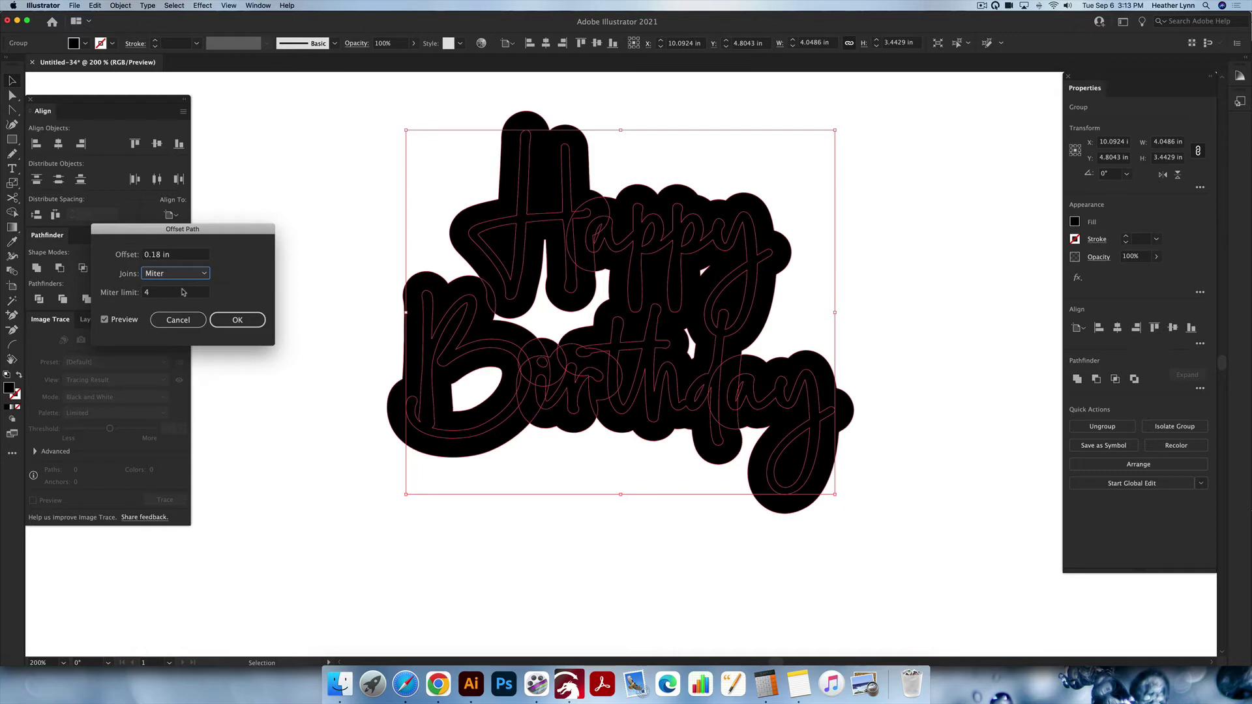
click(188, 276)
click(185, 303)
click(241, 321)
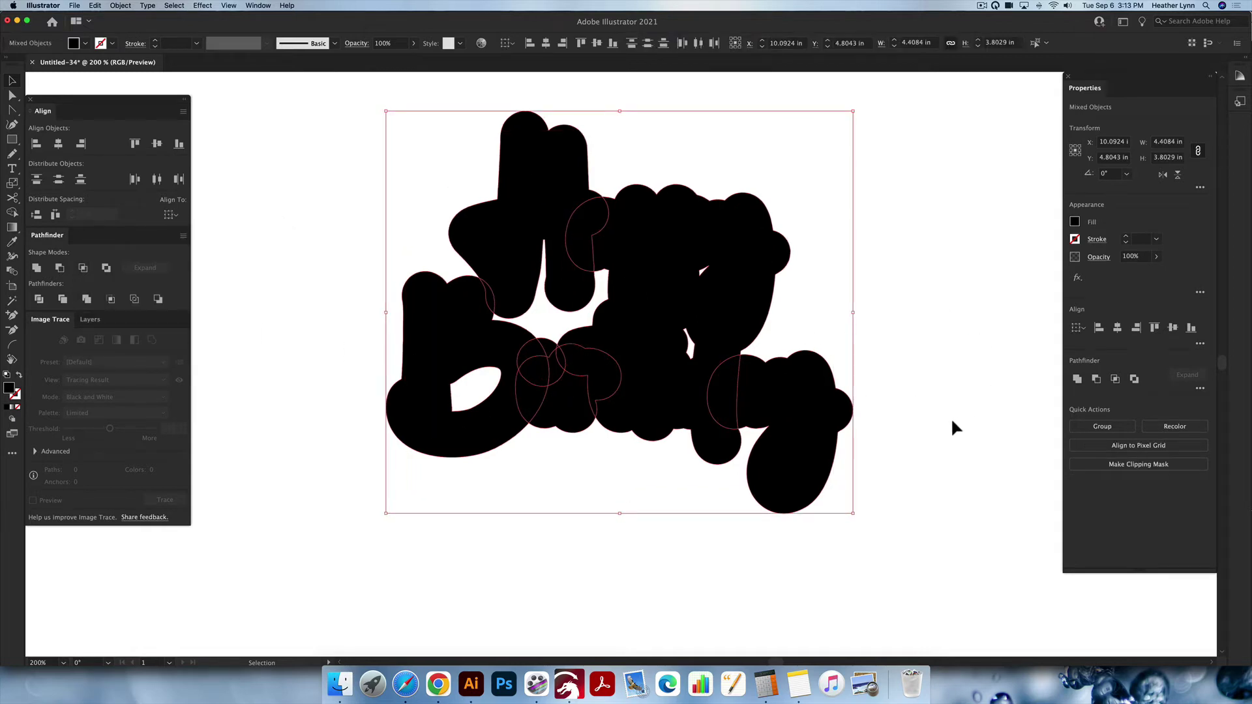
Unite the overlapping offset shapes into a single shape with Pathfinder
click(37, 269)
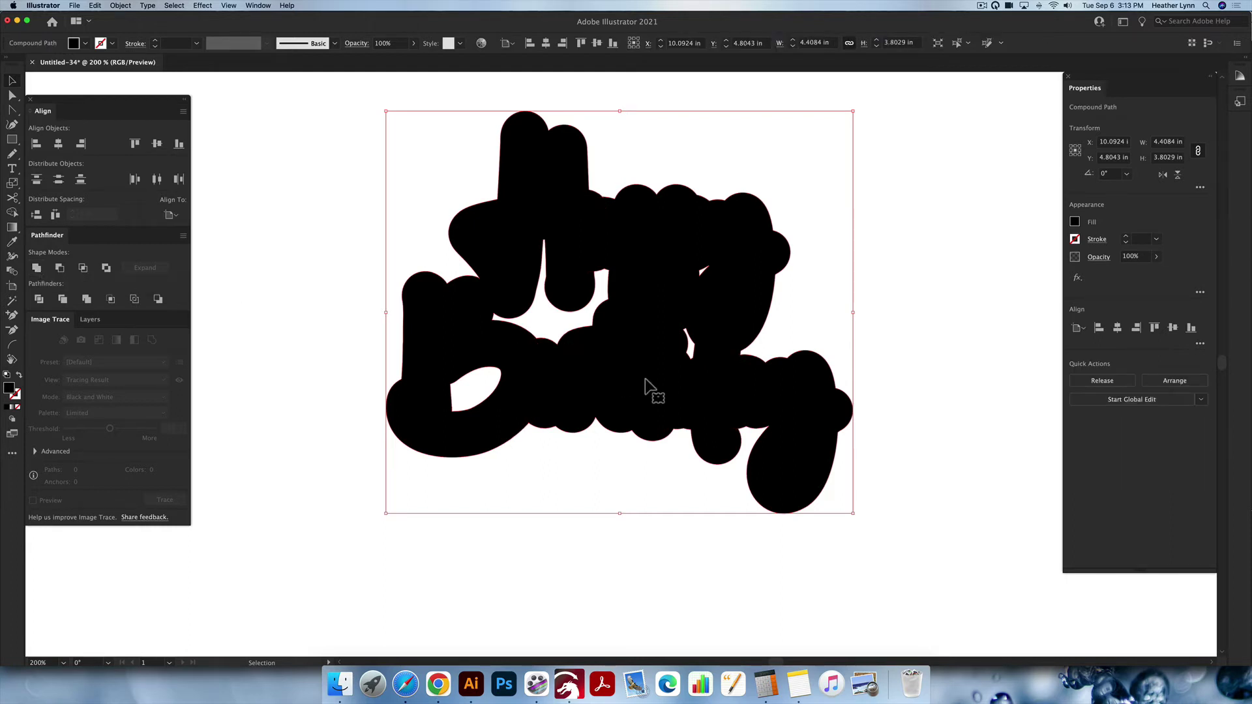
scroll(640, 385, right, 1)
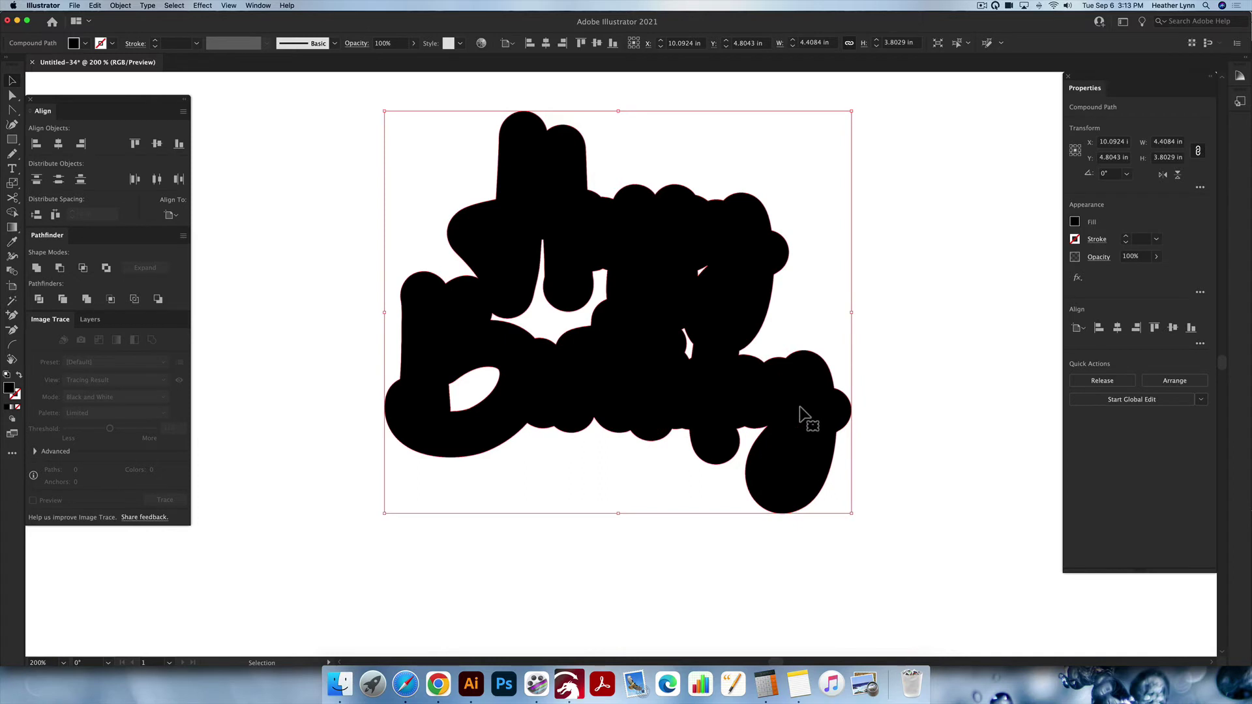
scroll(801, 408, up, 1)
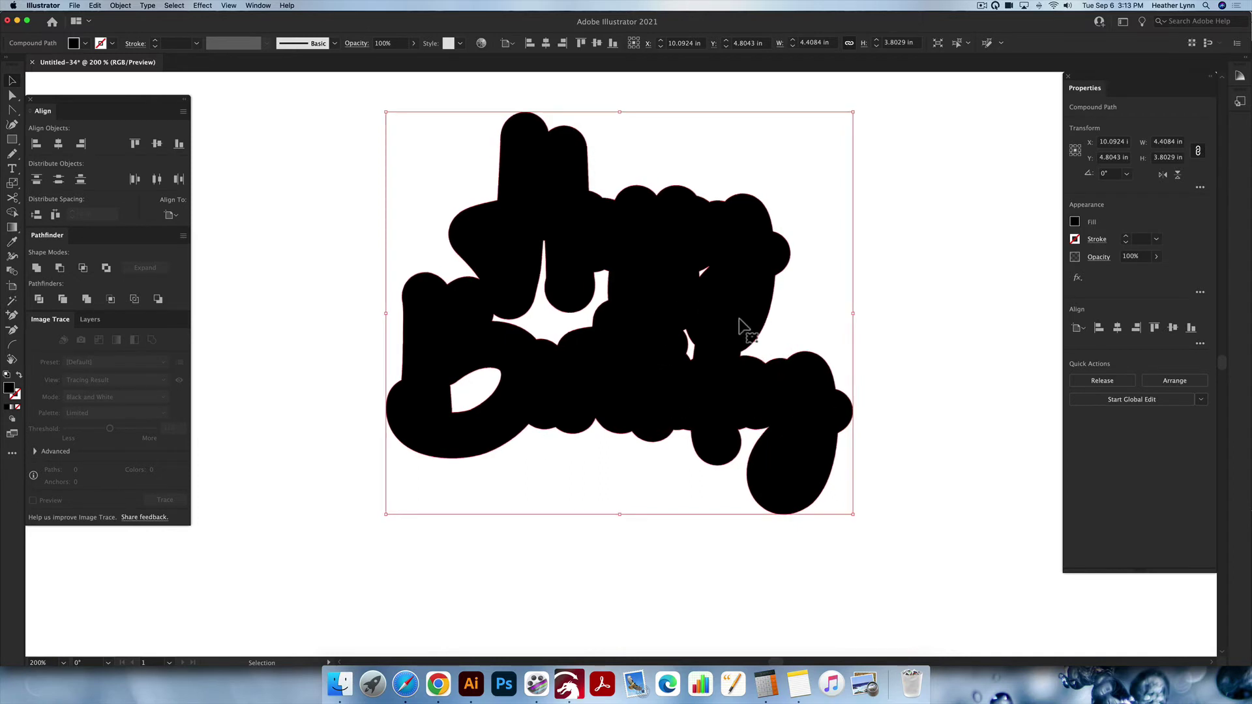
Release the united shape's compound path and unite its pieces again to fill the interior holes
right_click(771, 318)
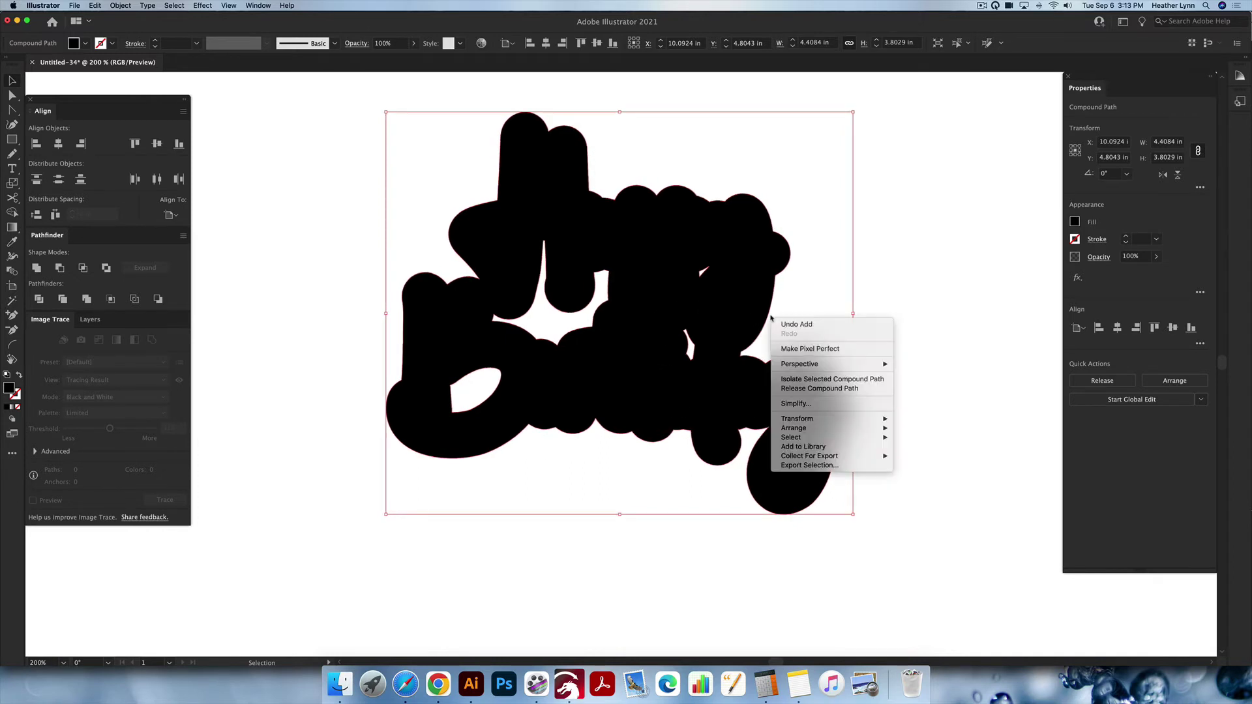
click(822, 389)
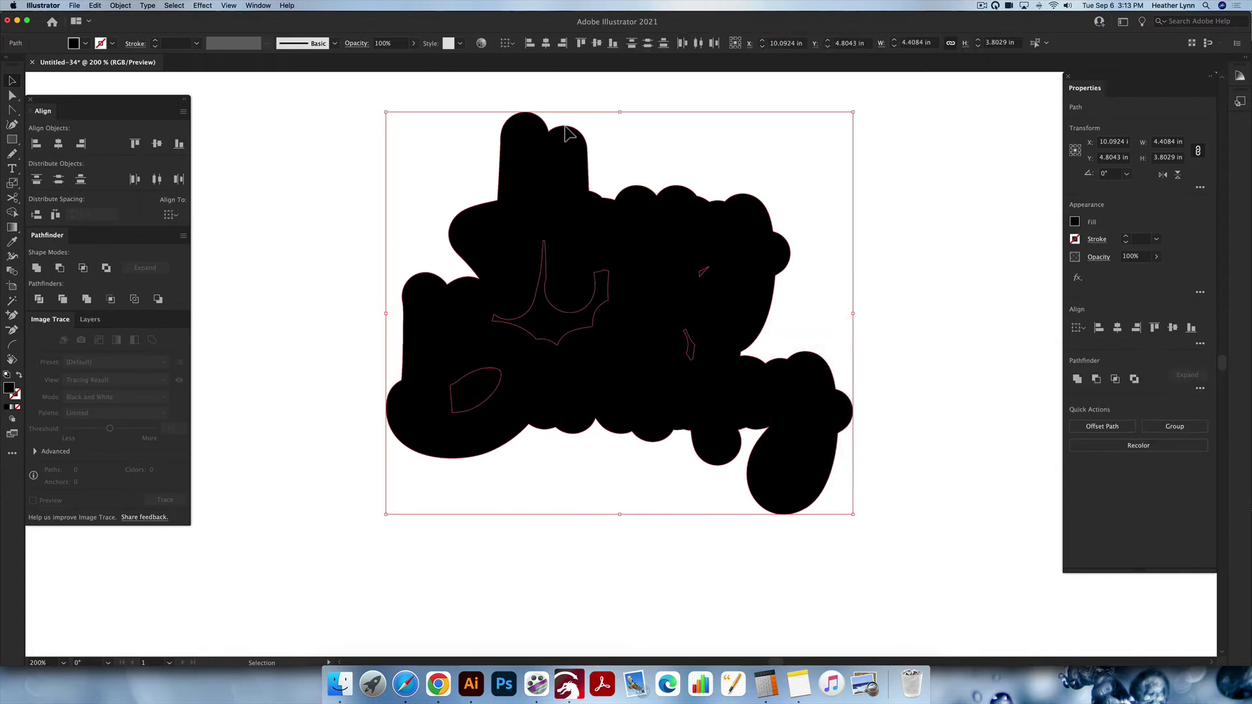
click(36, 267)
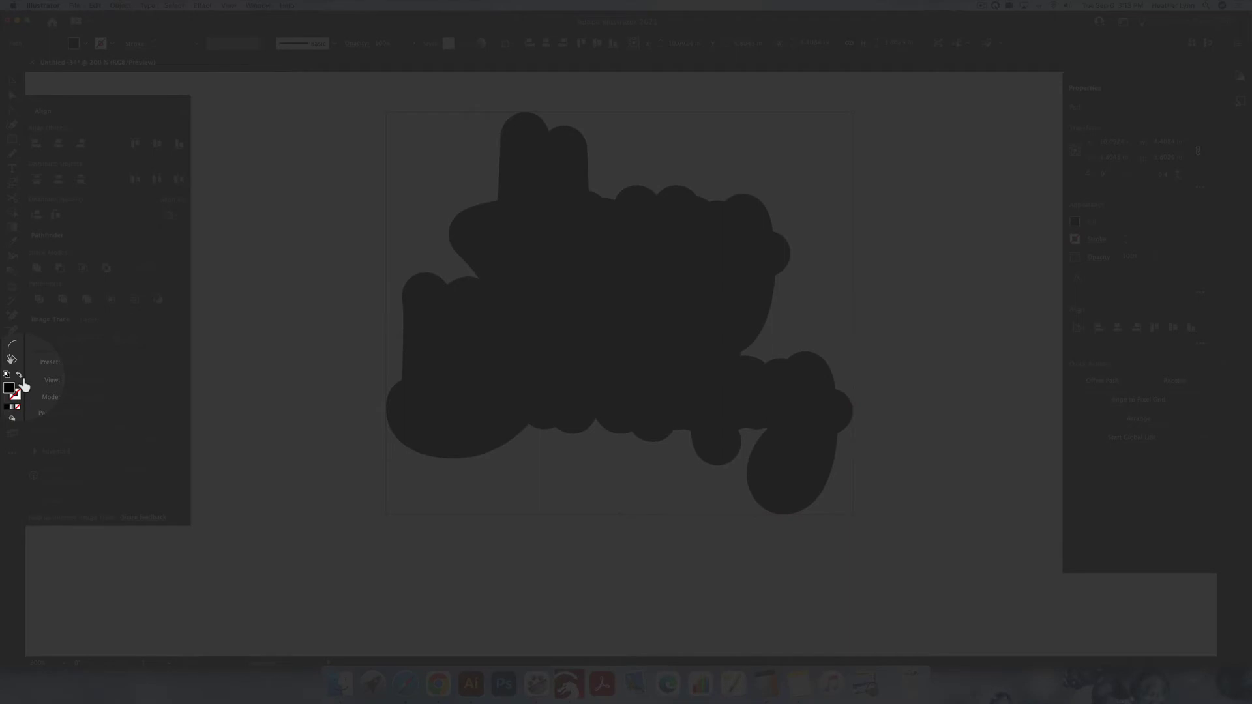
Swap the fill and stroke of the united backing shape to turn it into an outline behind the lettering
click(20, 378)
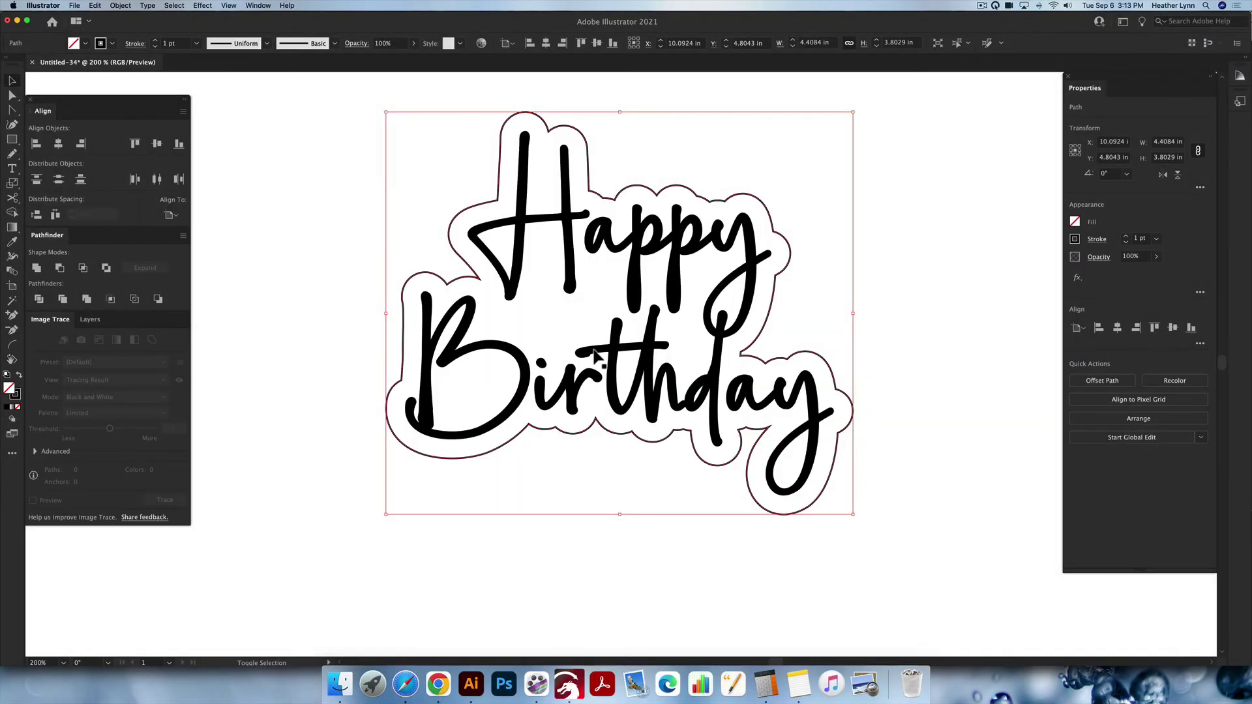
click(867, 316)
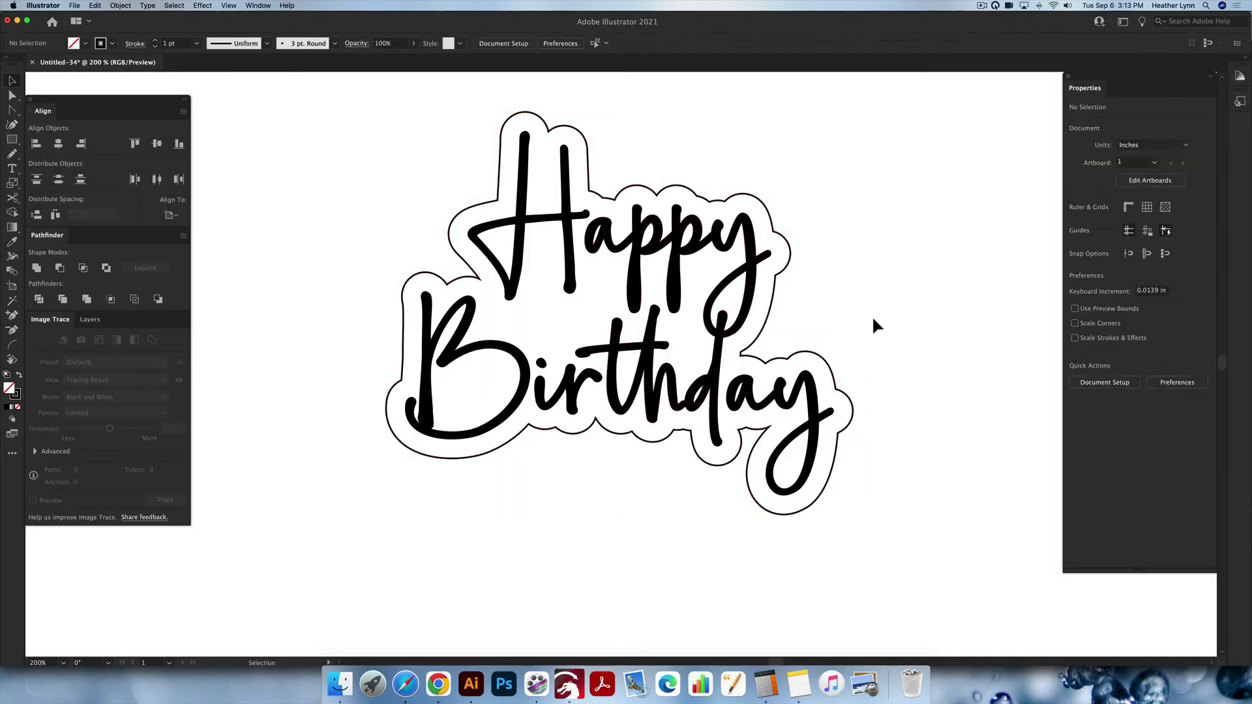
click(755, 300)
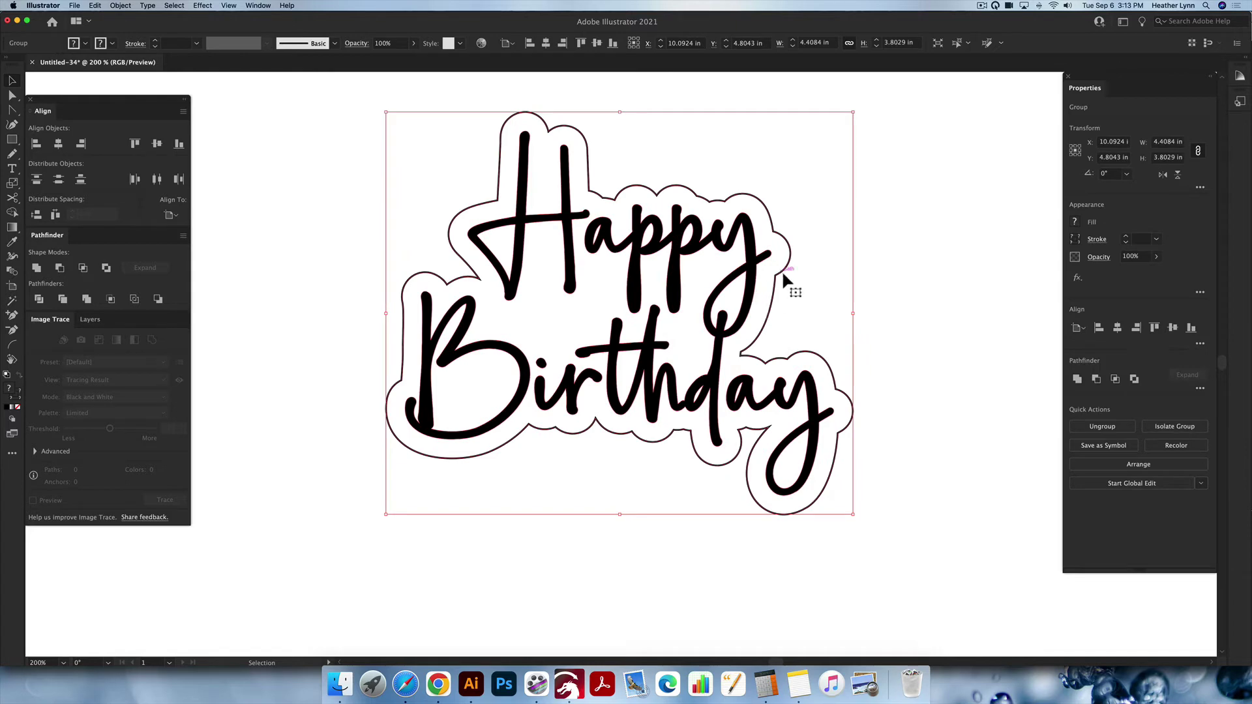
click(873, 291)
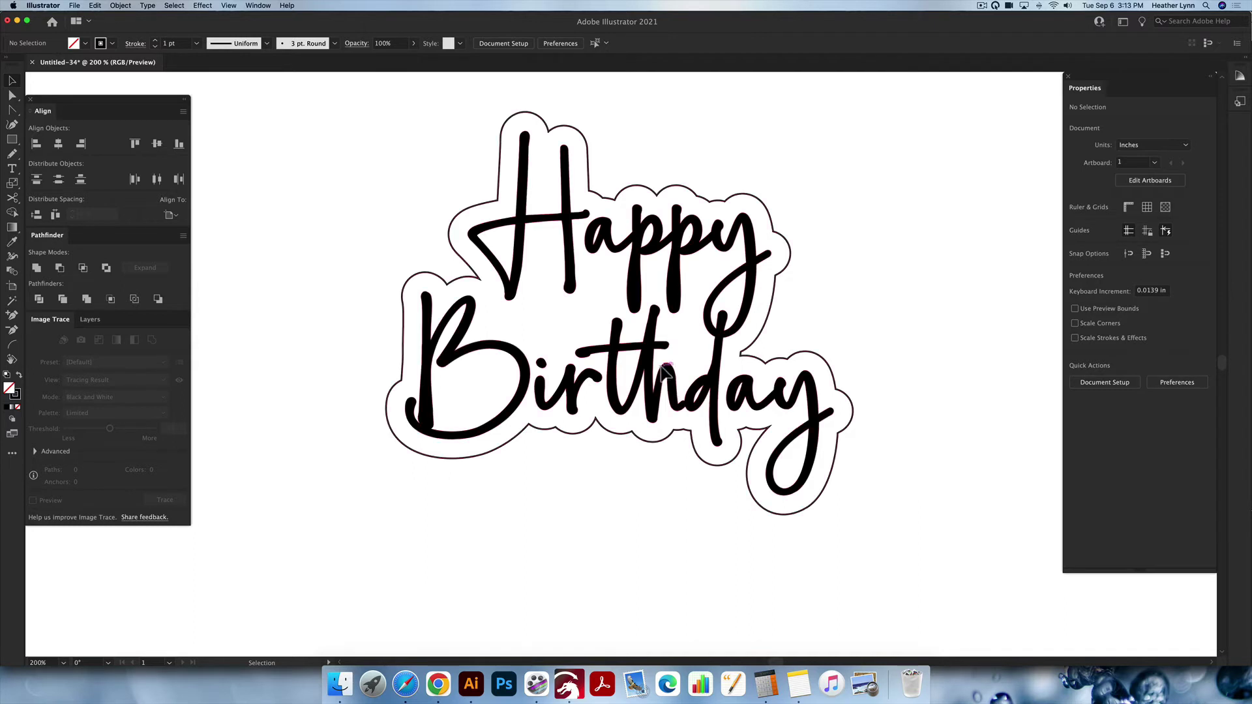
click(672, 385)
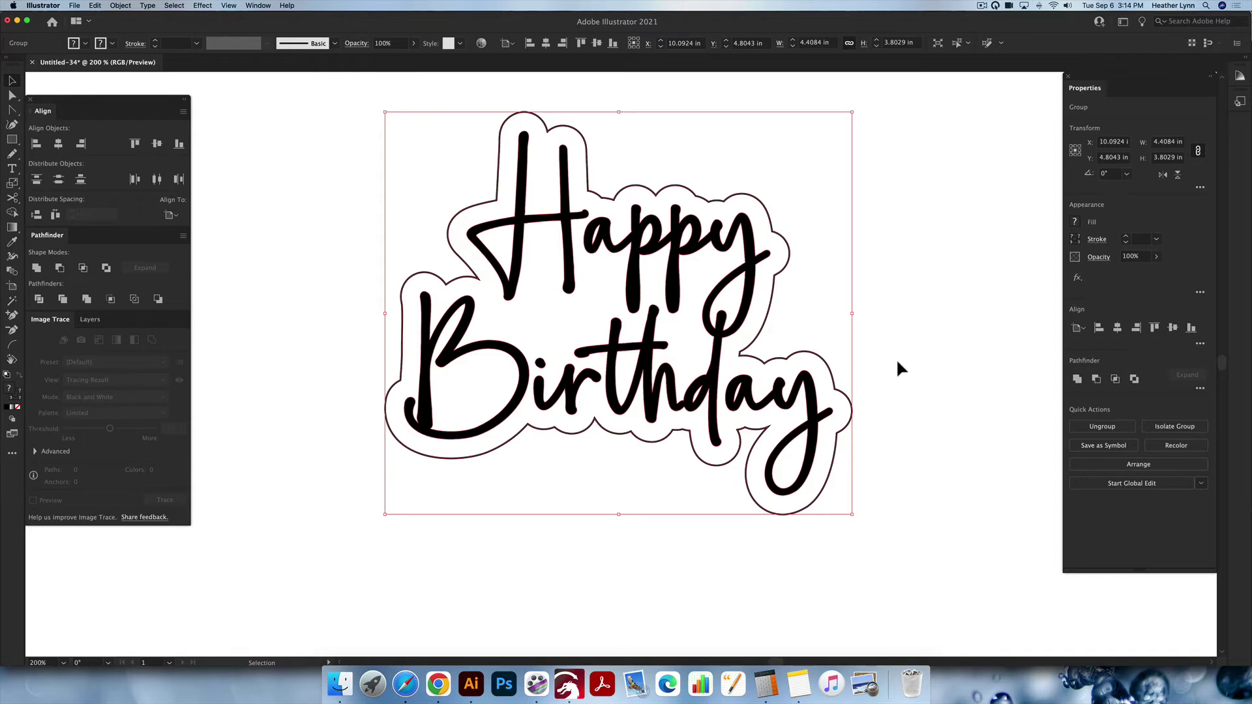
Undo the backing shape's edits and its path offset, back to the plain lettering
key(super+z)
key(super+z)
key(super+z)
key(super+z)
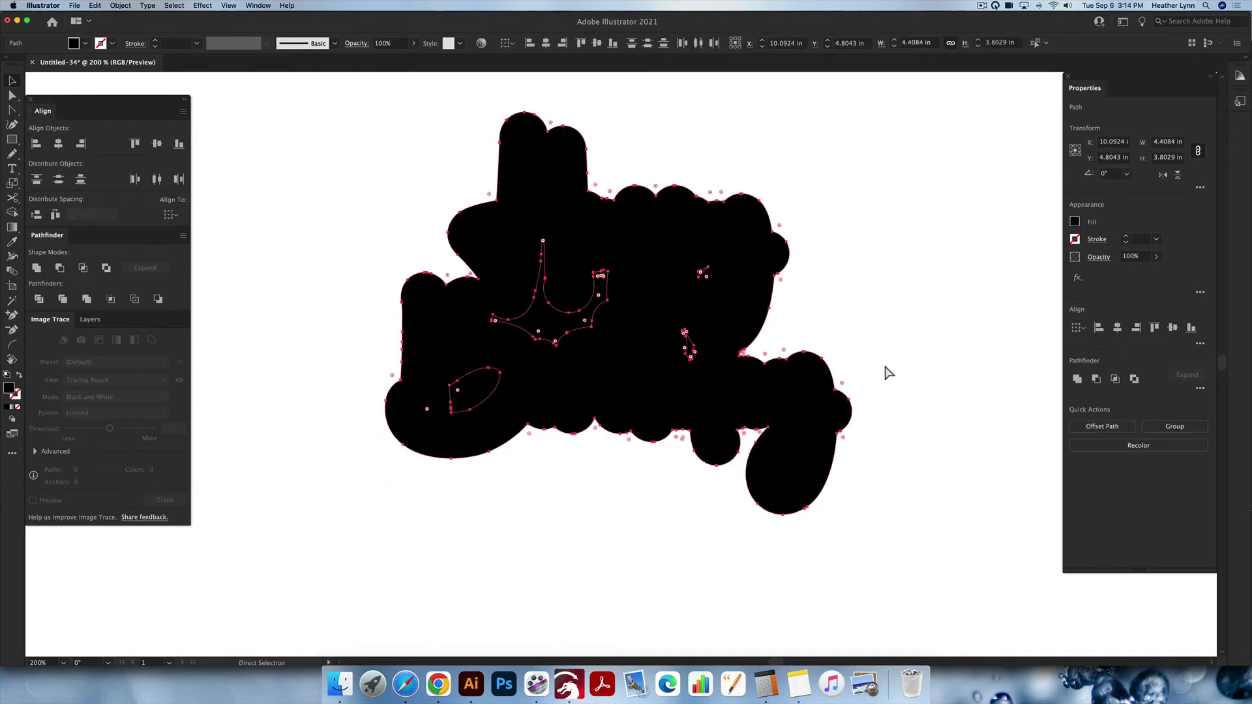
click(867, 362)
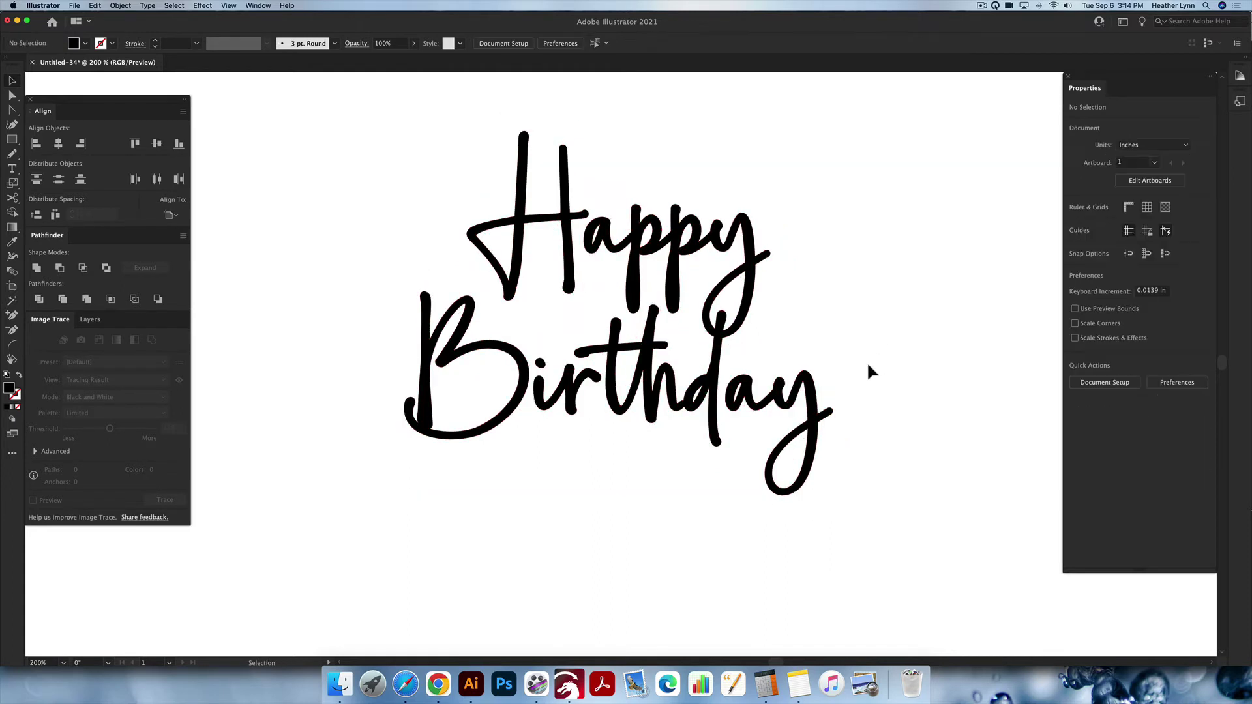
Offset the path of the whole lettering group by 0.18 in with Round joins
key(v)
click(754, 269)
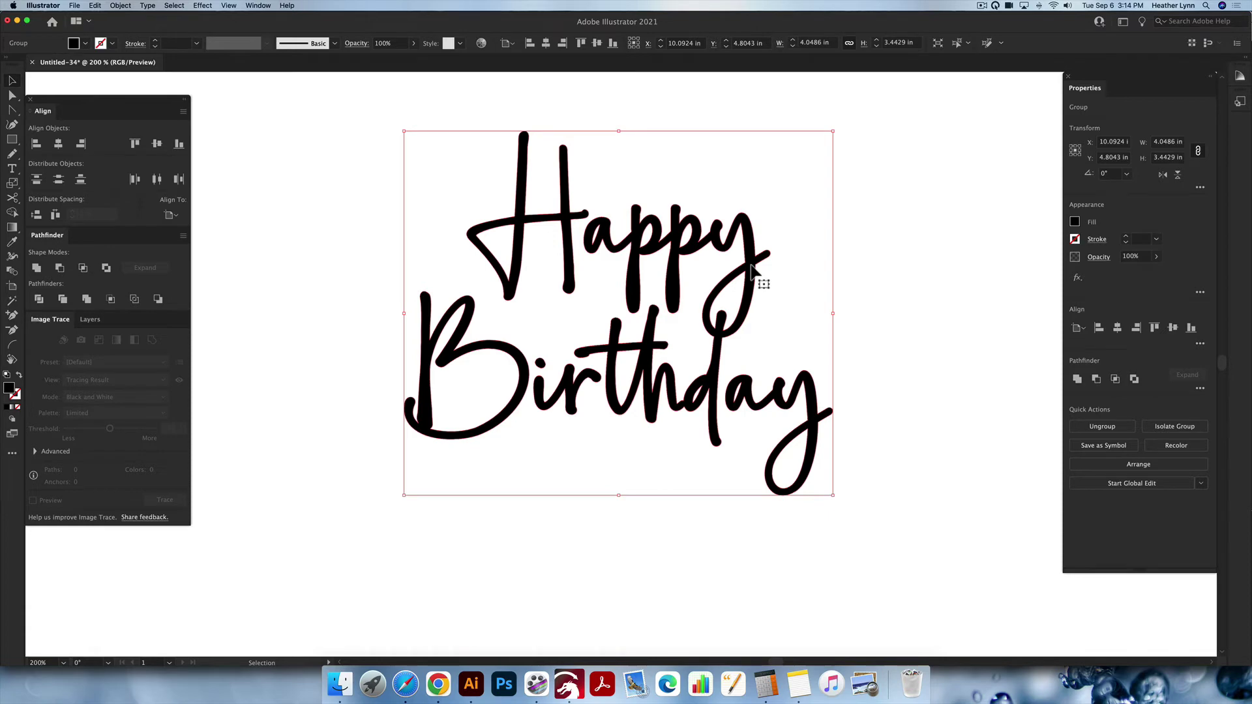
click(121, 5)
mouse_move(191, 225)
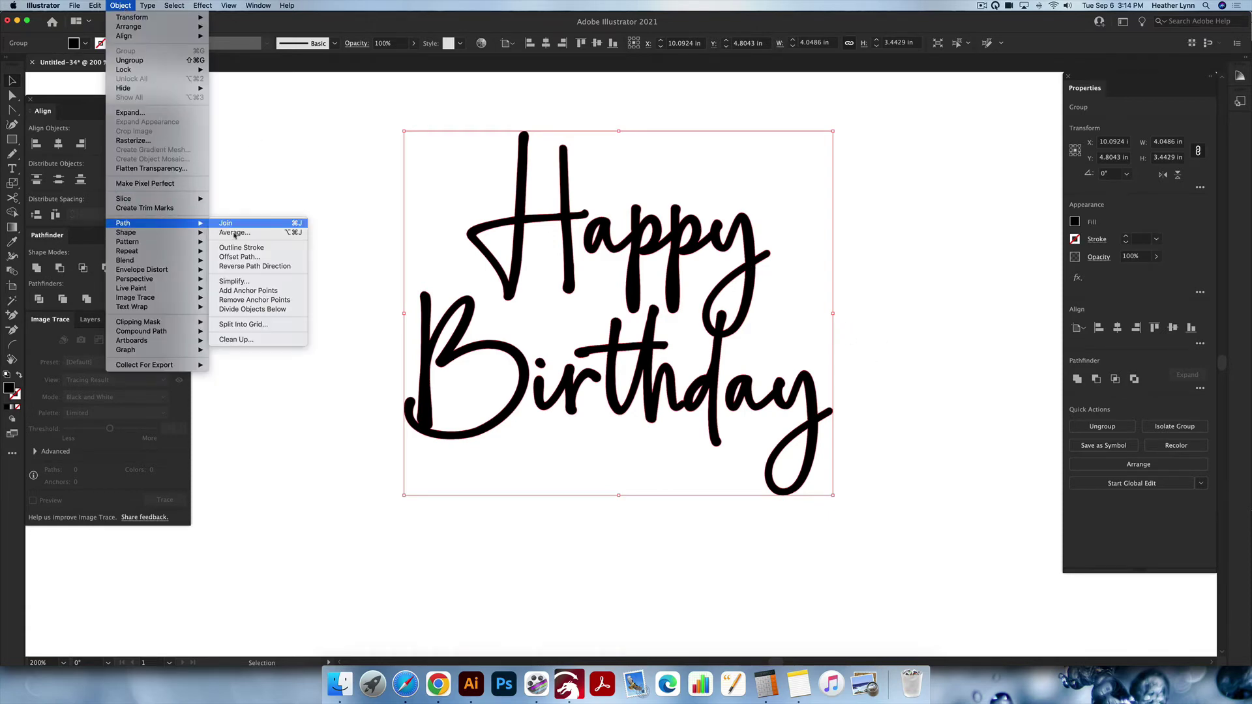
click(260, 259)
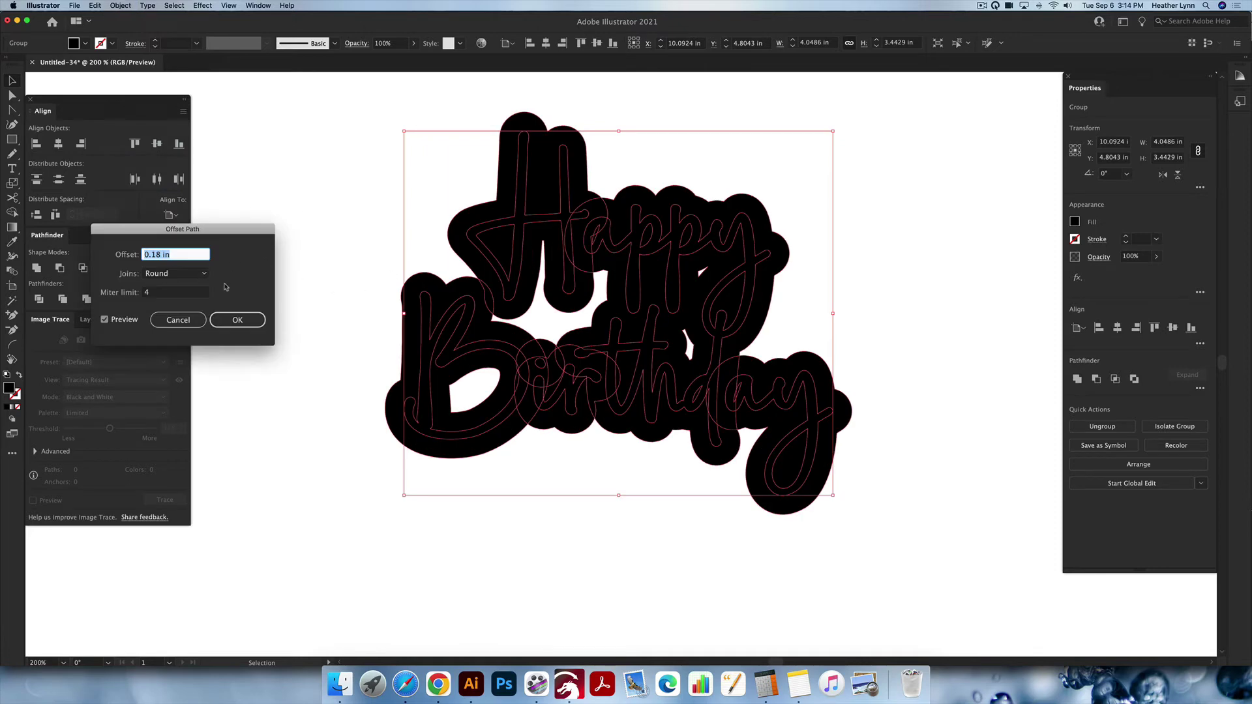
click(238, 320)
Unite the offset shapes, release the resulting compound path, and unite its pieces again to fill the interior holes
click(37, 268)
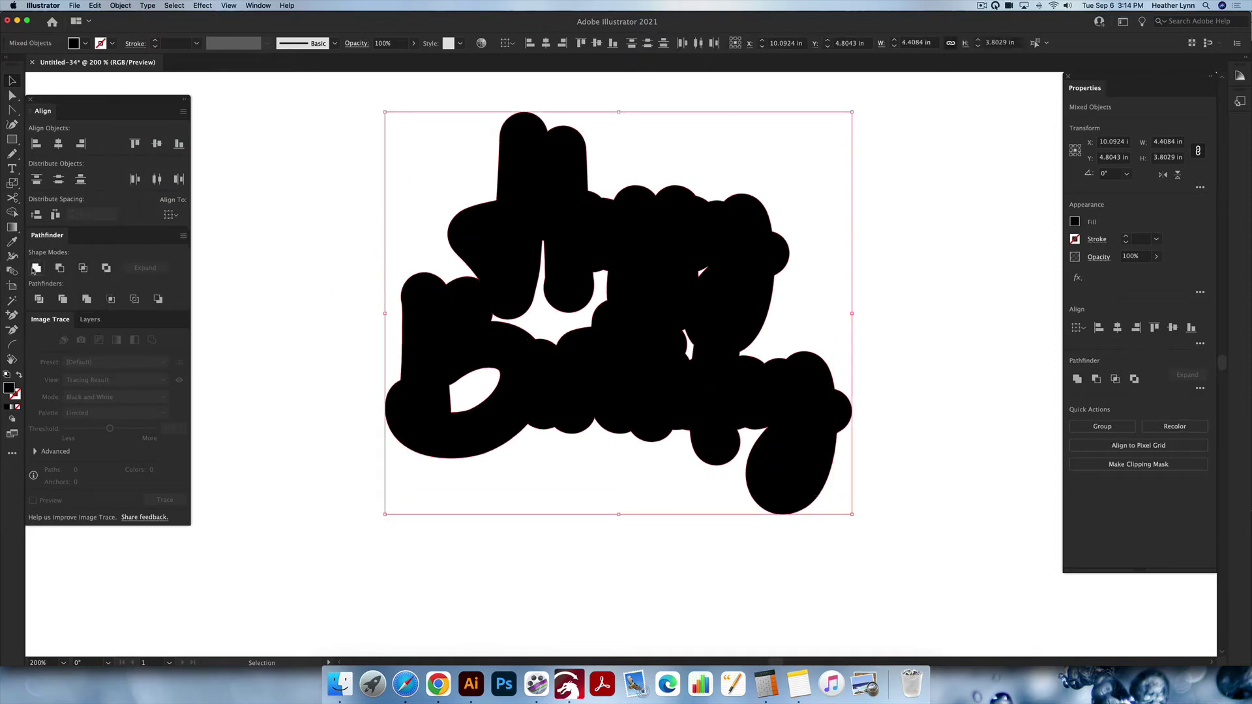
right_click(631, 339)
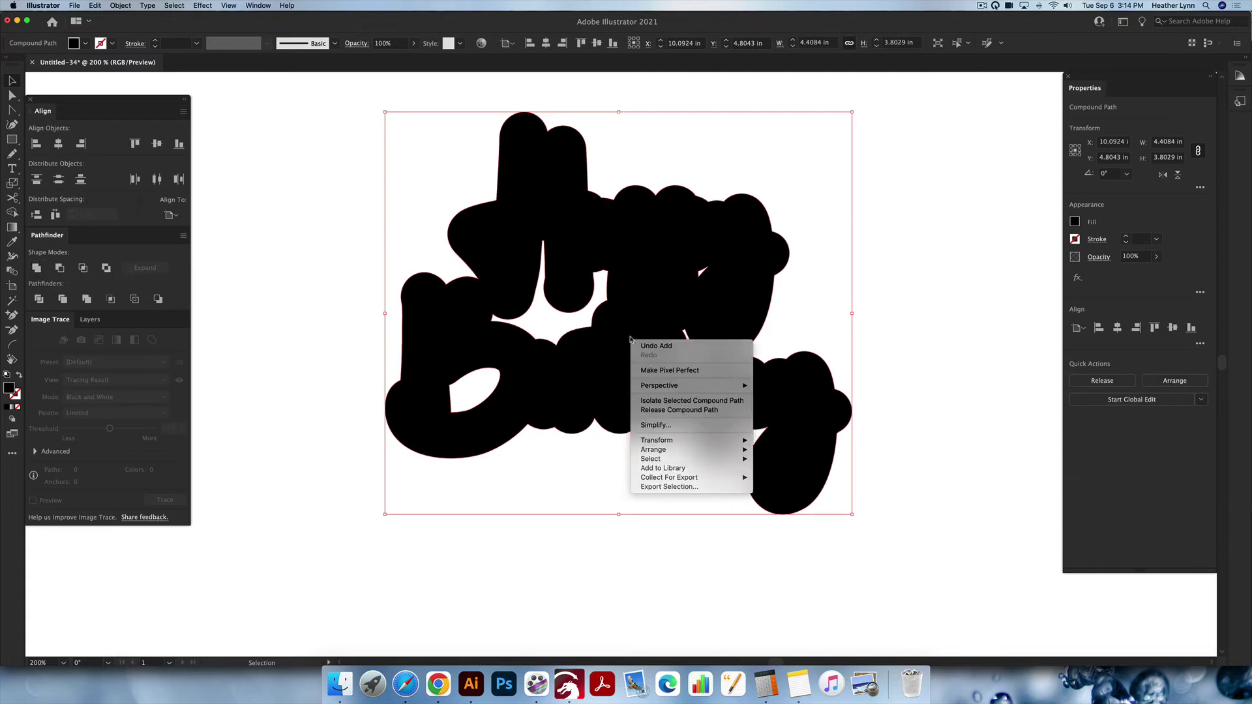
click(685, 411)
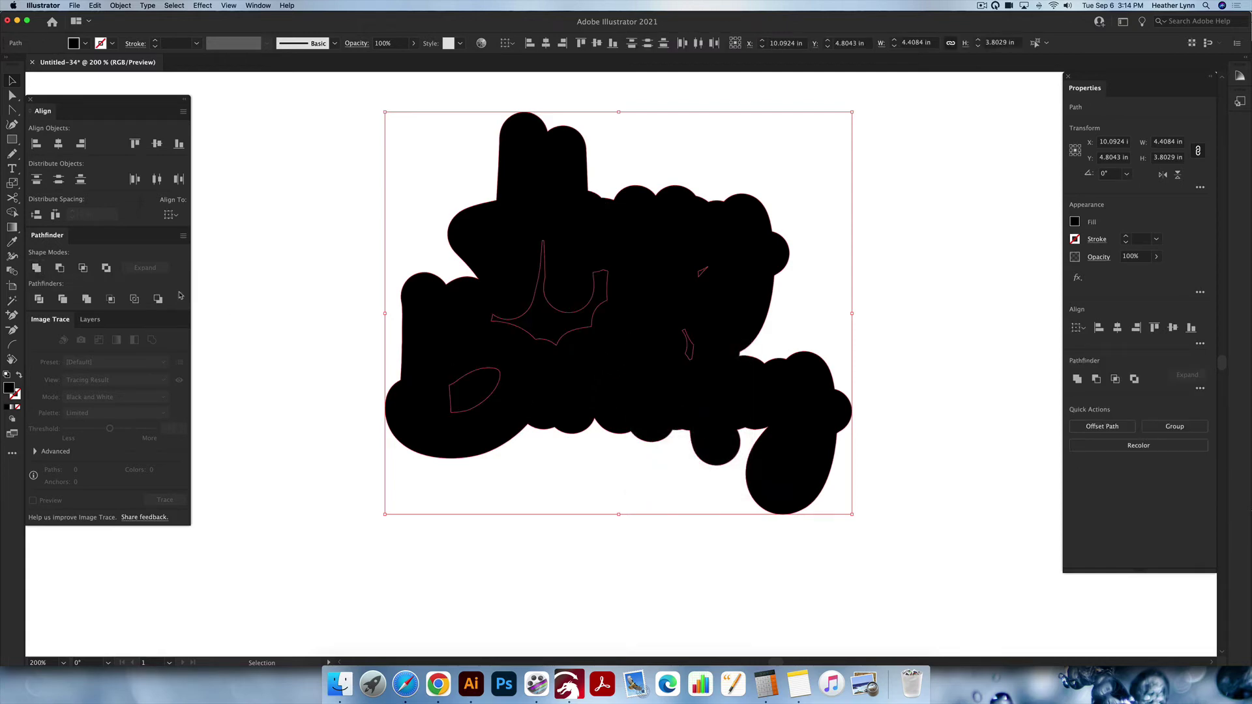
click(37, 268)
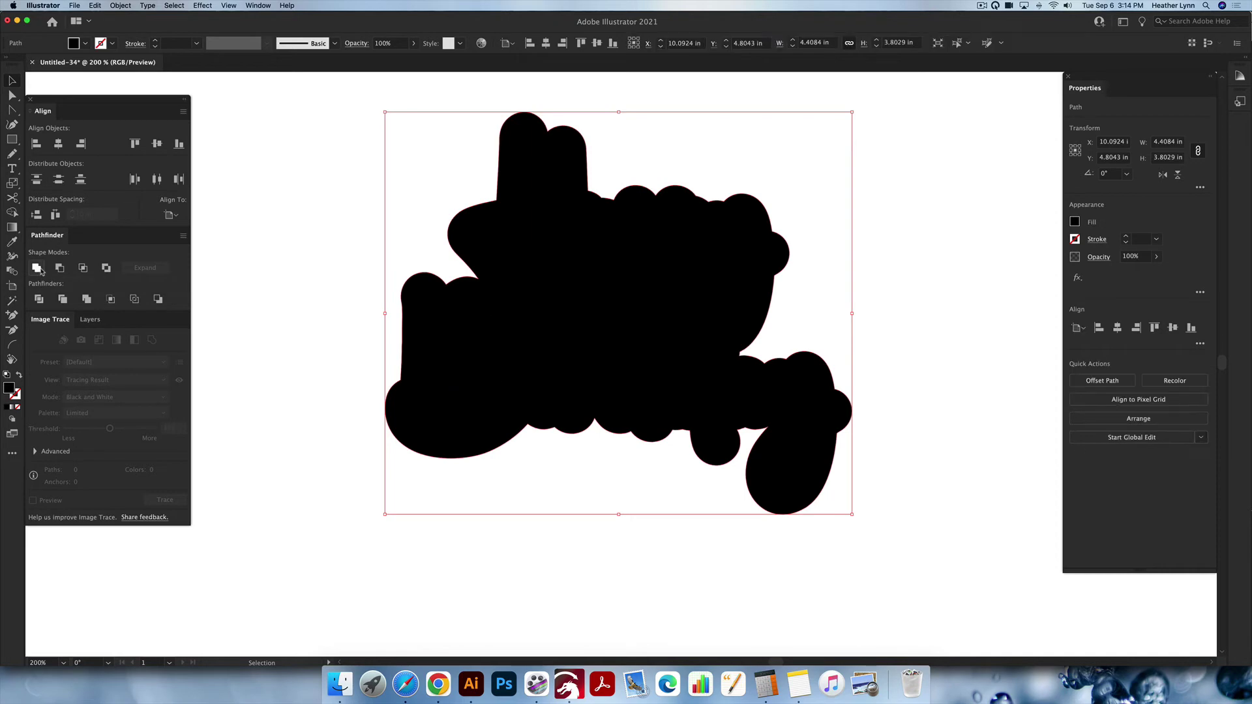
Swap the backing shape's fill and stroke to leave only an outline, and ungroup it from the lettering
key(shift+x)
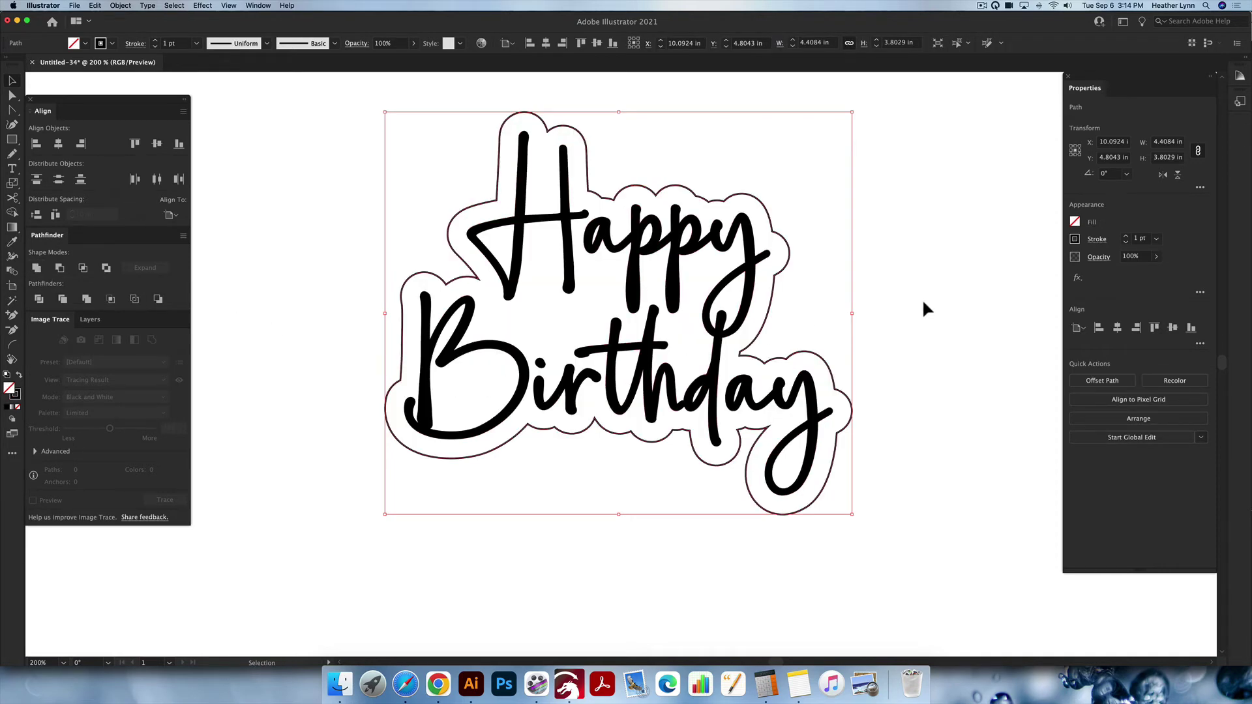
click(890, 329)
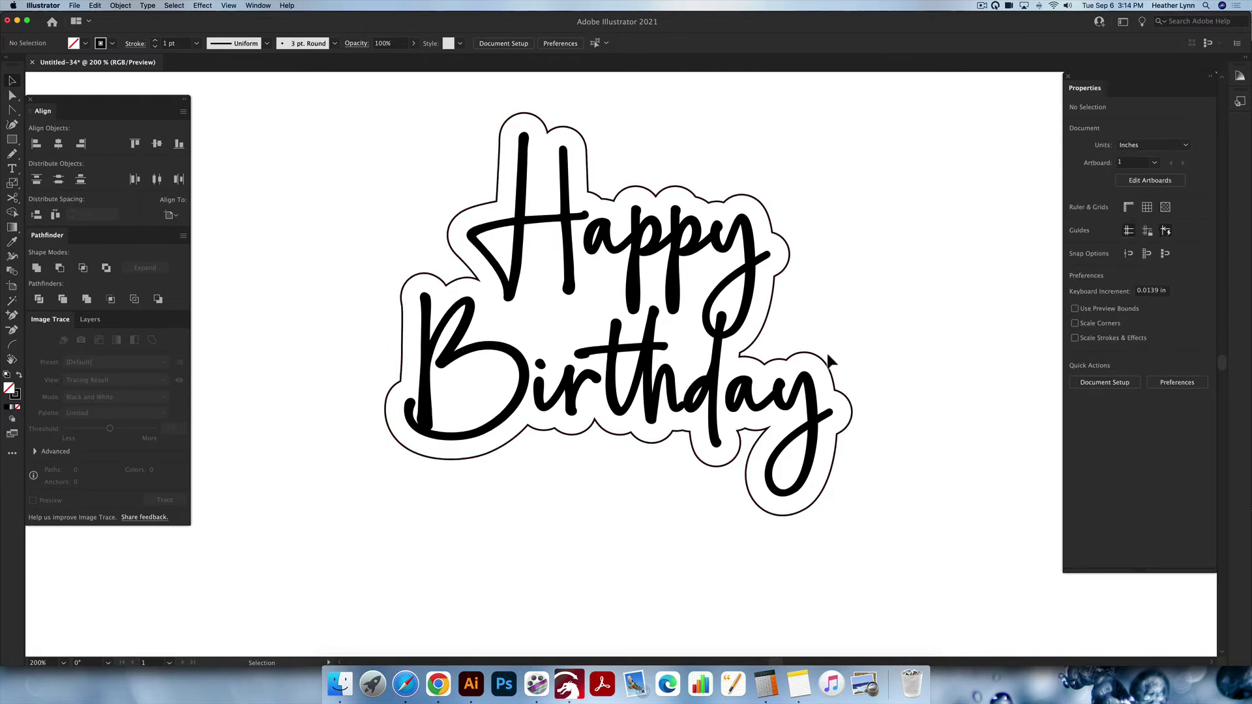
click(829, 369)
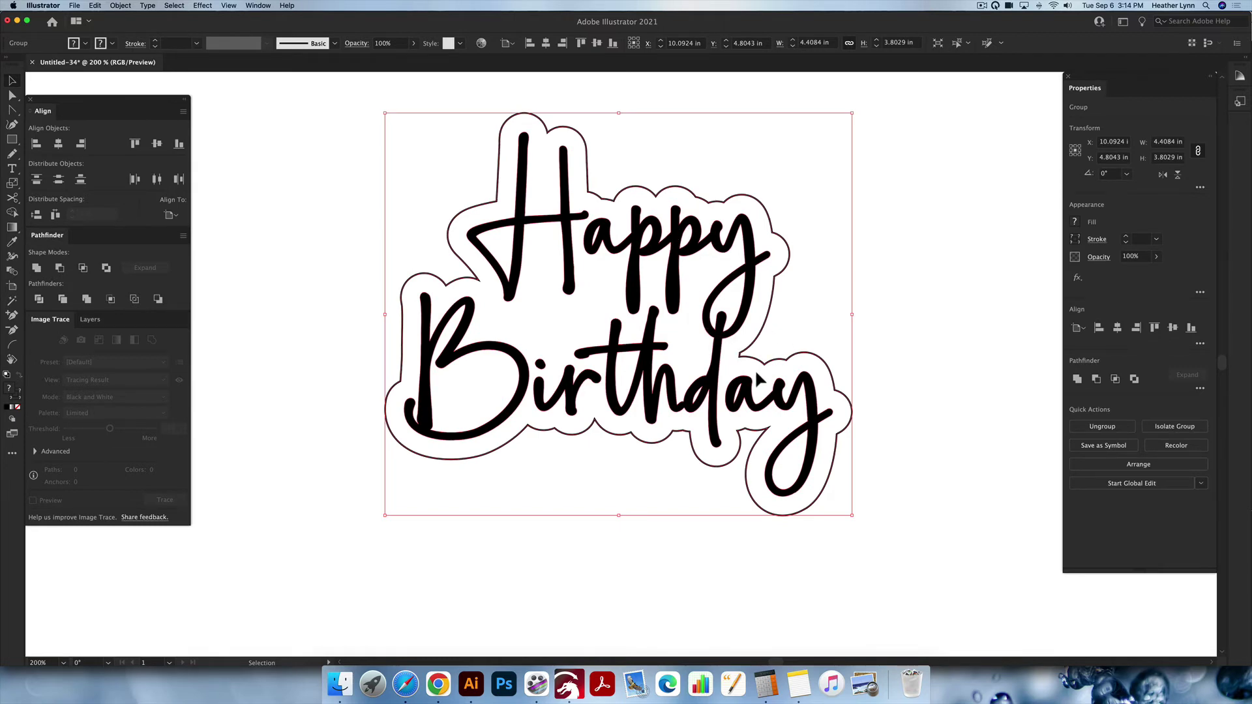
scroll(757, 372, down, 1)
scroll(757, 372, down, 2)
scroll(757, 372, right, 2)
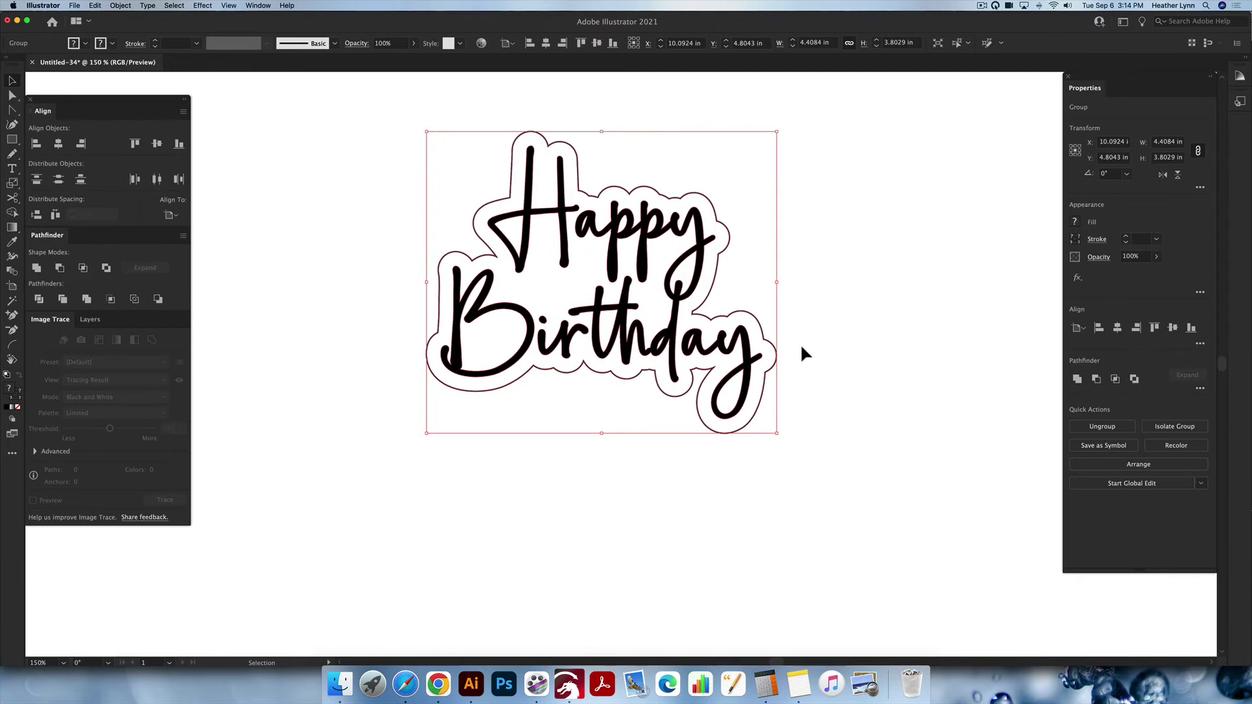
scroll(643, 314, right, 1)
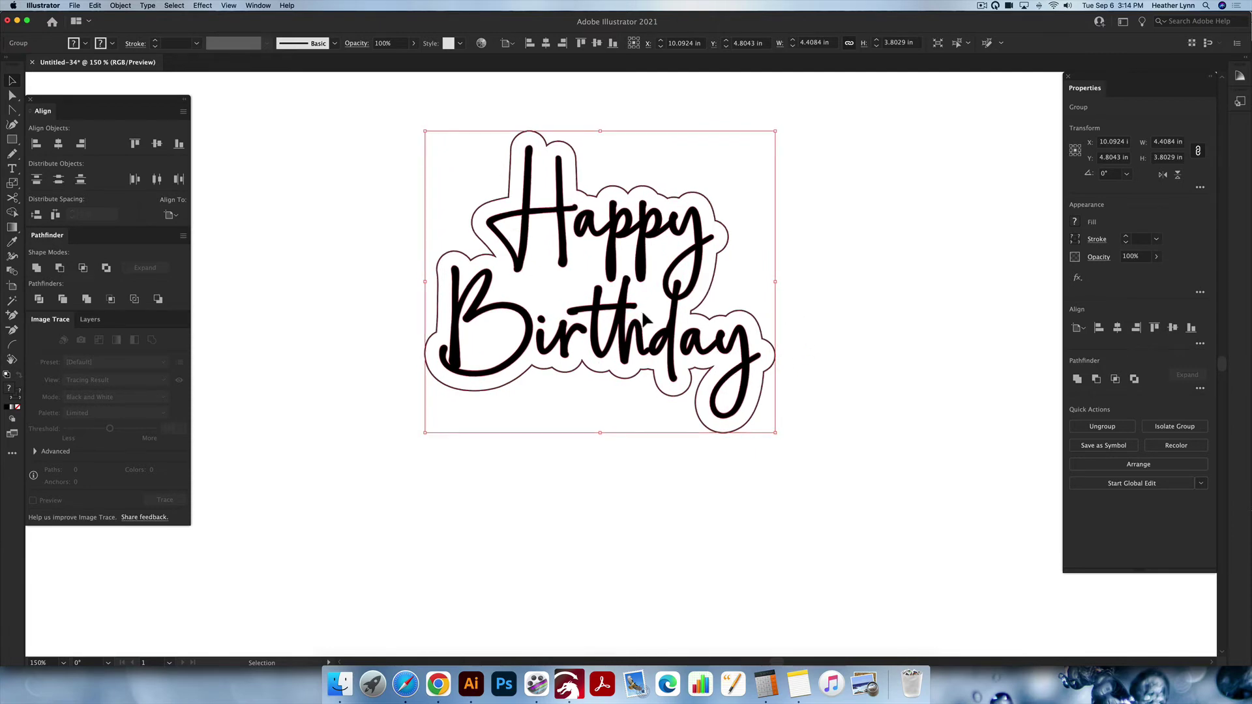
key(super+shift+g)
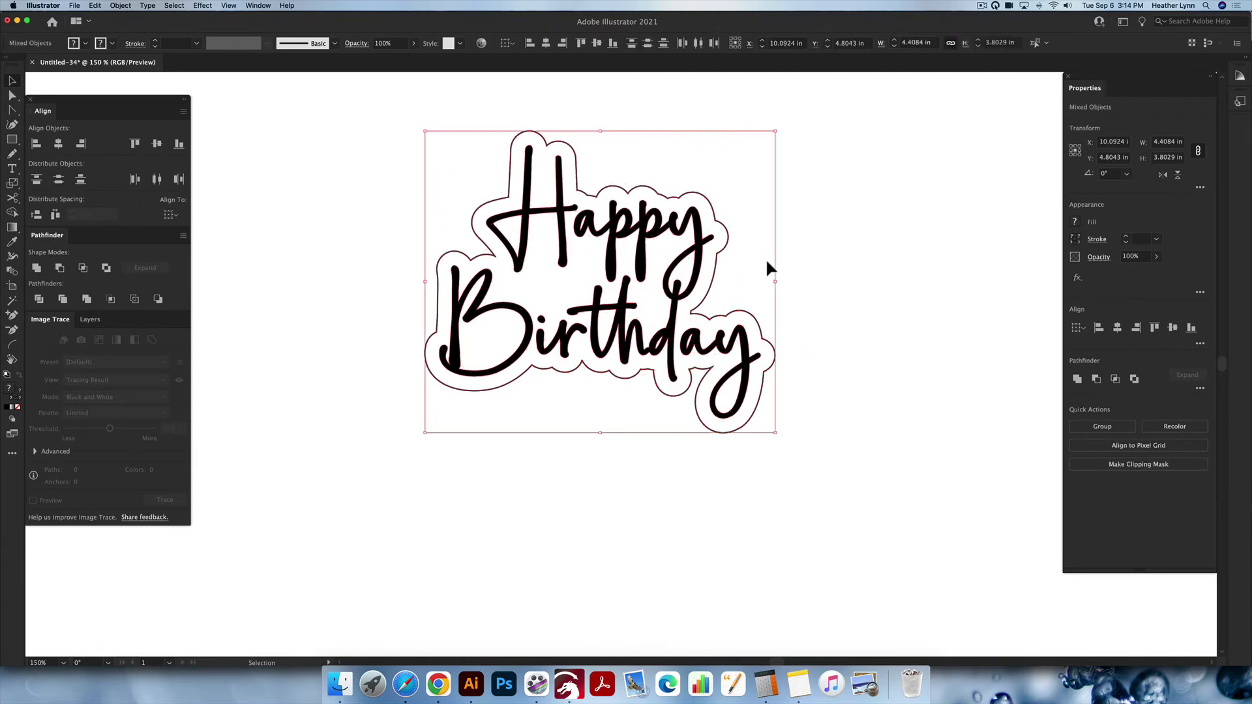
click(767, 260)
Change the stroke colour of the backing outline around the lettering to red
click(562, 370)
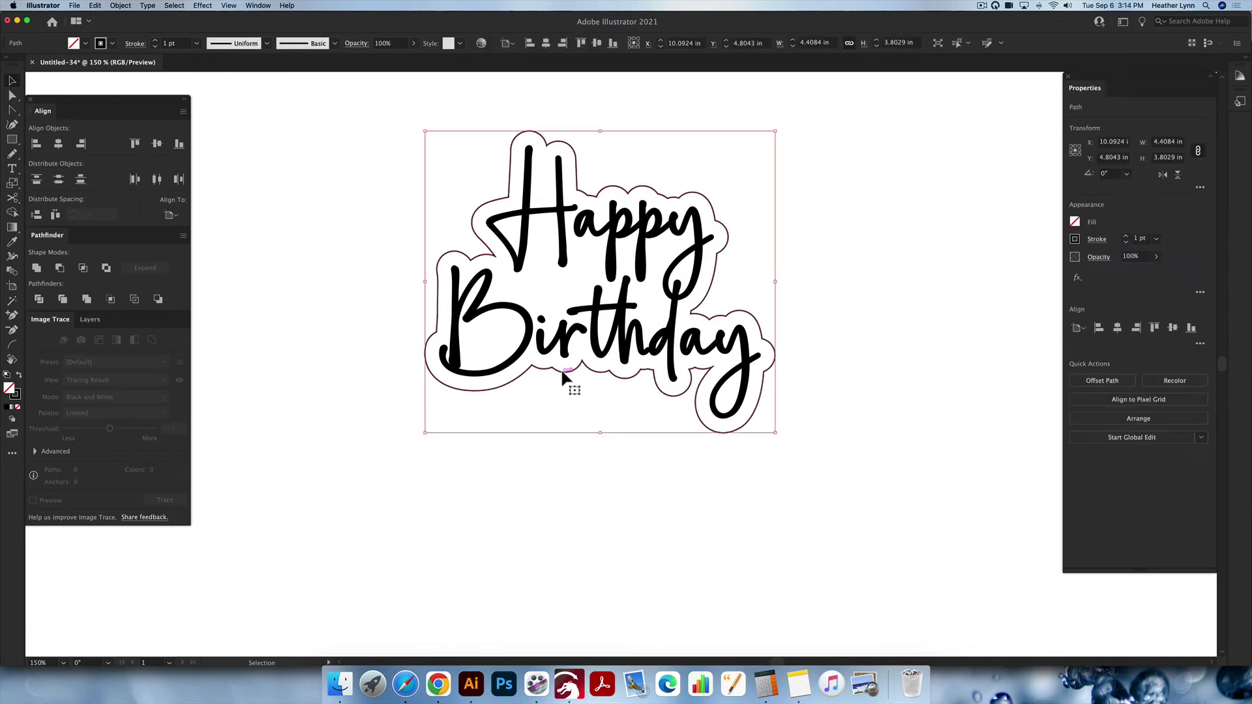
click(1075, 239)
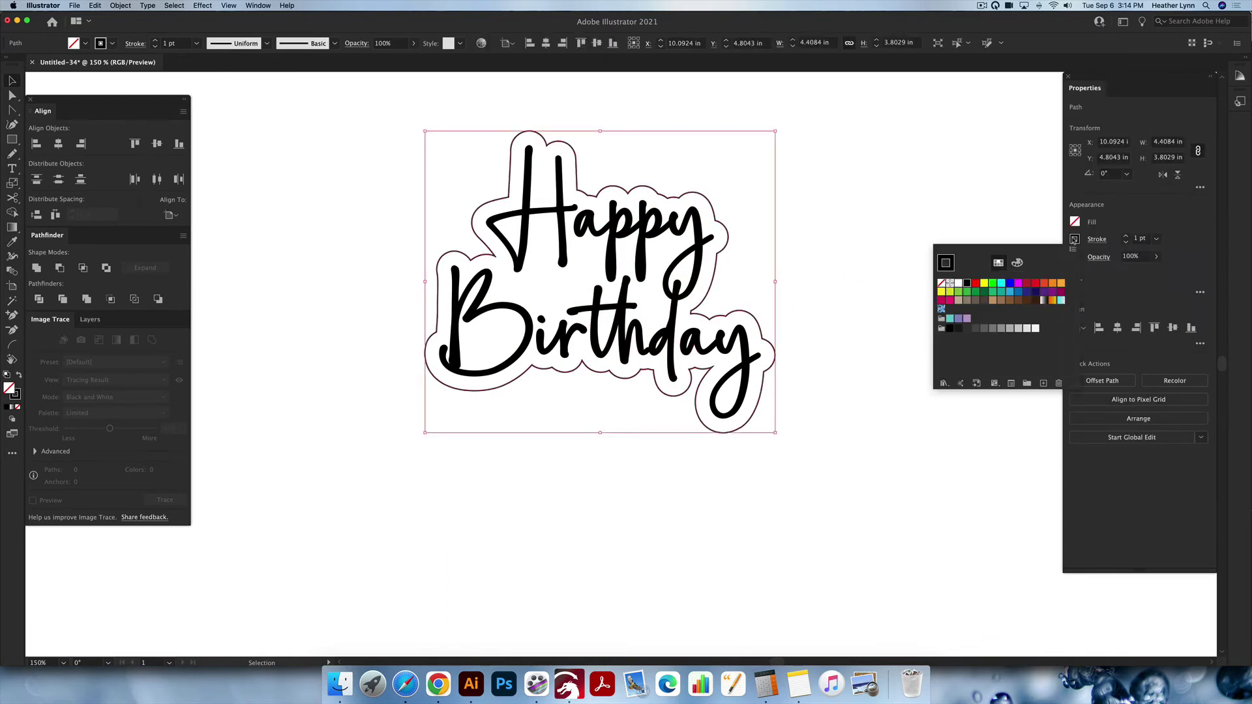
click(976, 284)
click(859, 285)
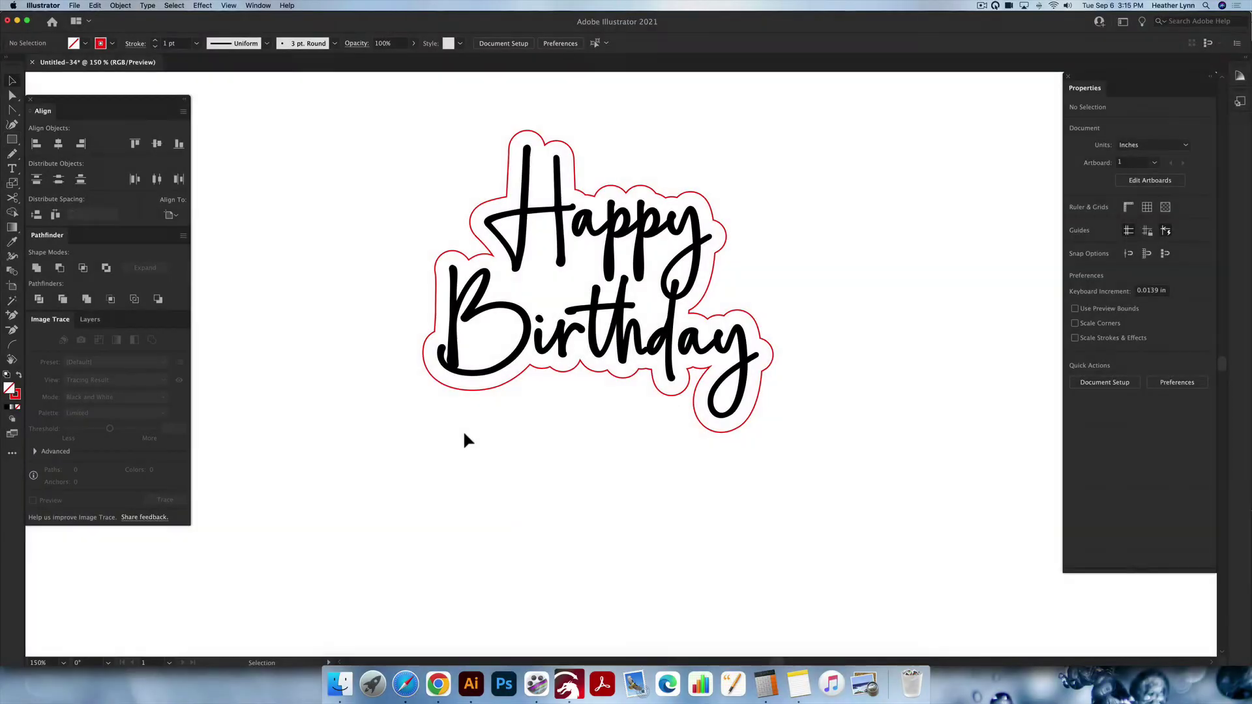
Create a rectangle 0.2 in wide and 3 in high below the lettering
key(m)
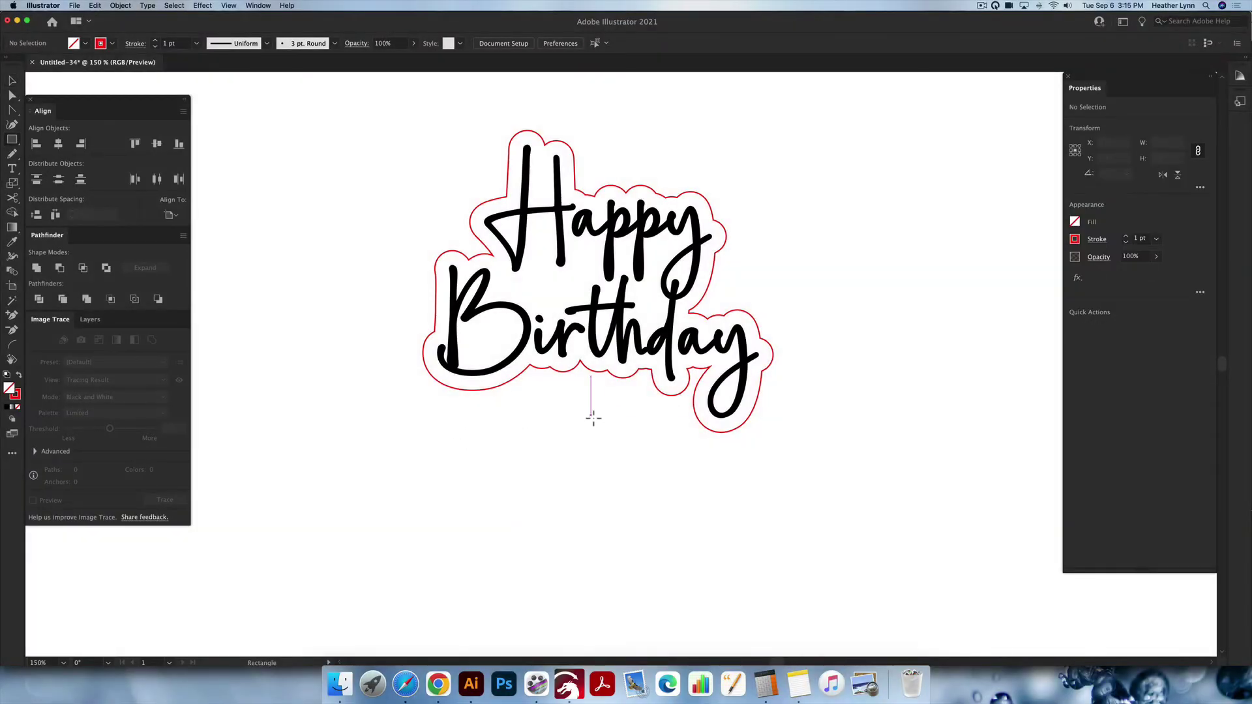
click(590, 414)
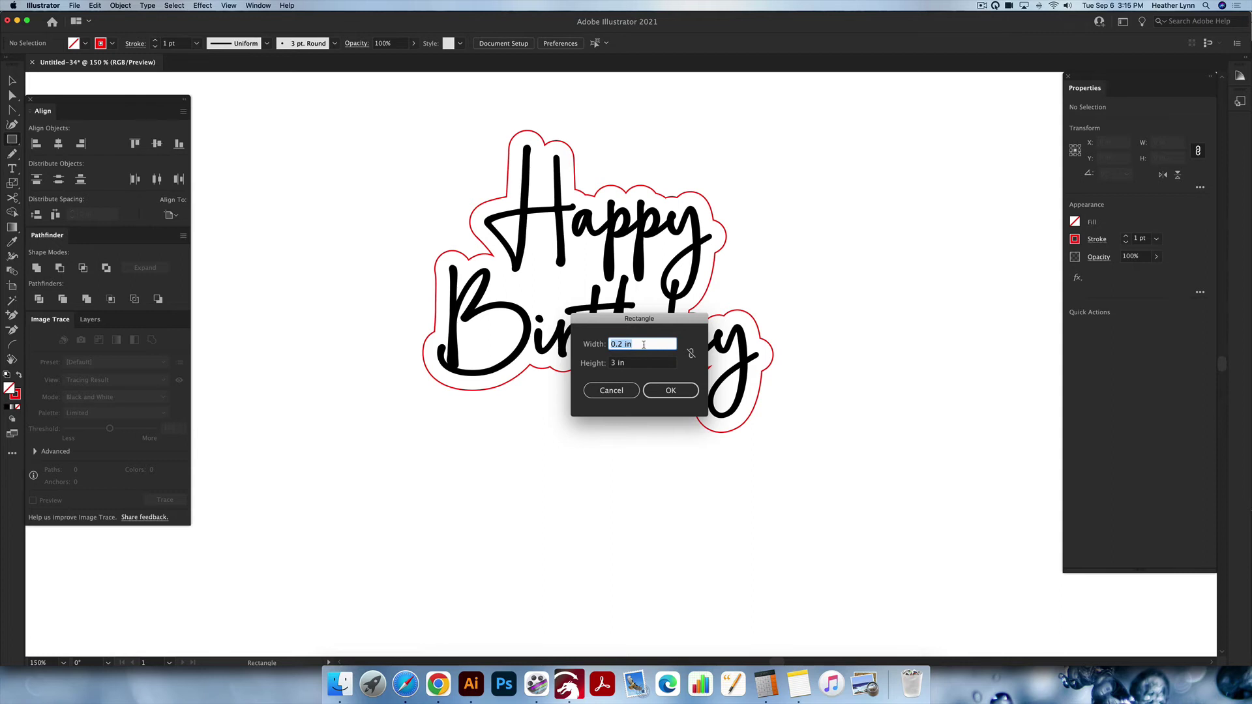
click(680, 395)
scroll(661, 471, down, 3)
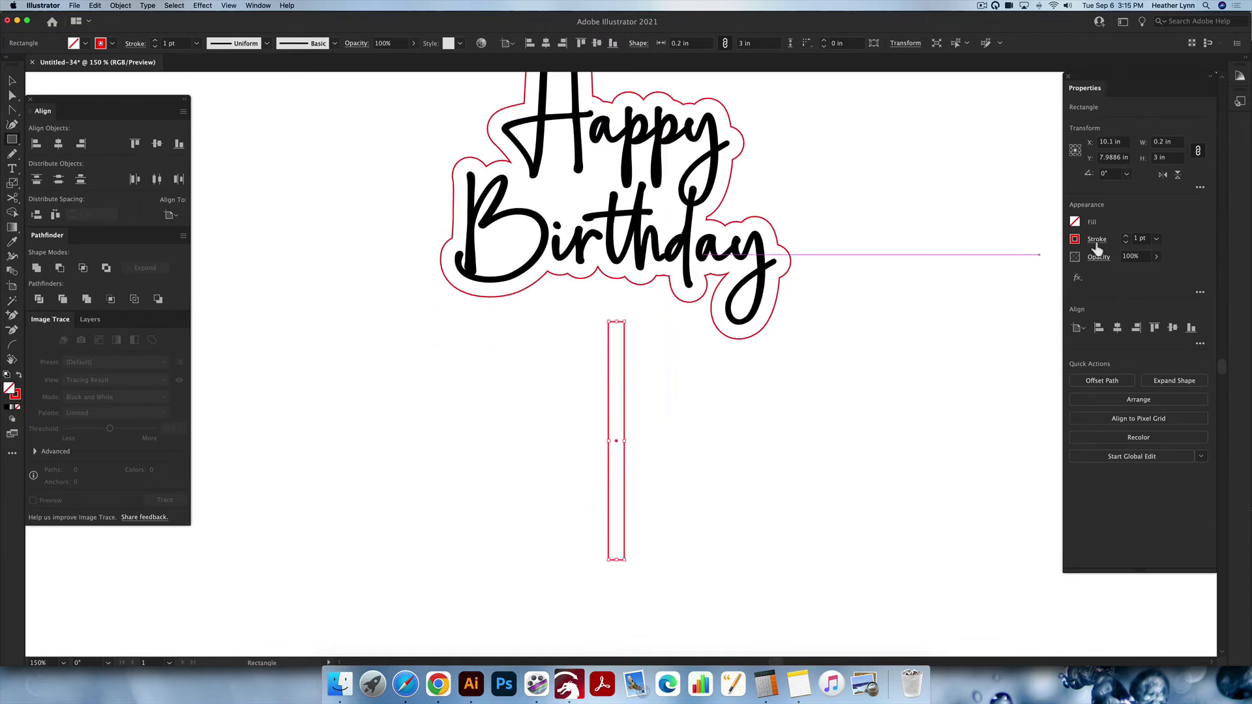
Reduce the narrow rectangle's stroke weight to 0.25 pt
click(1126, 242)
click(1126, 242)
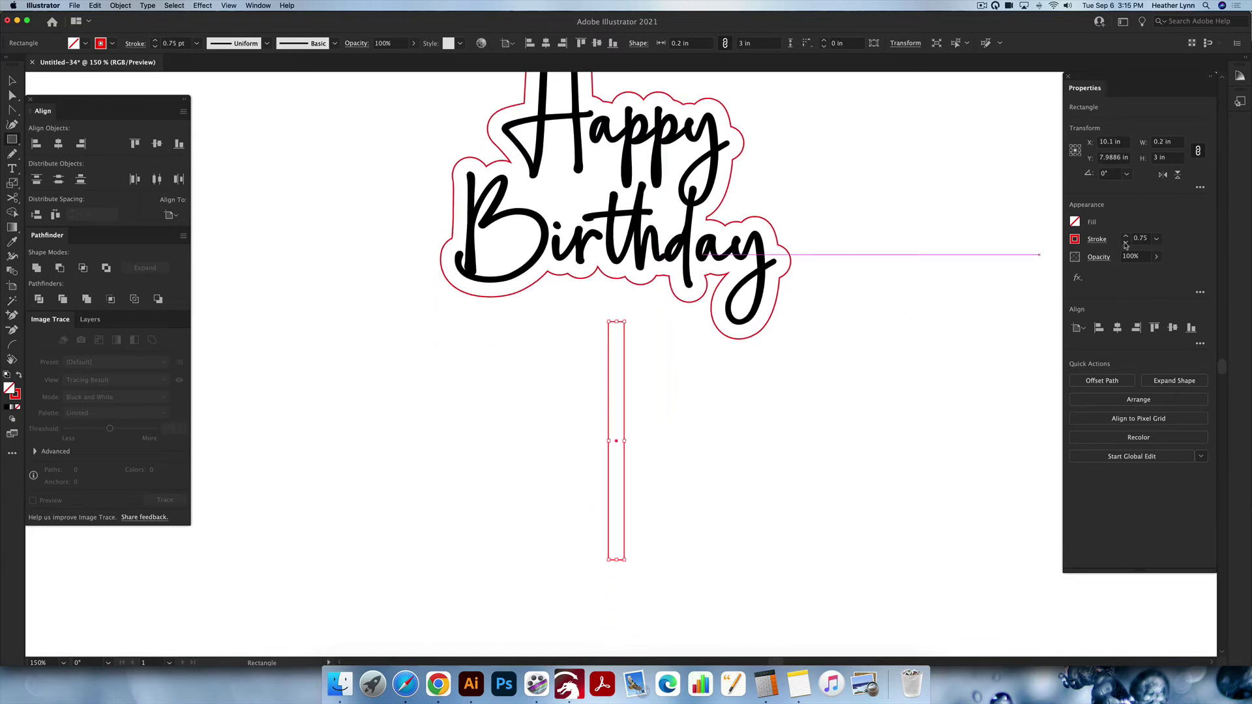
click(1126, 242)
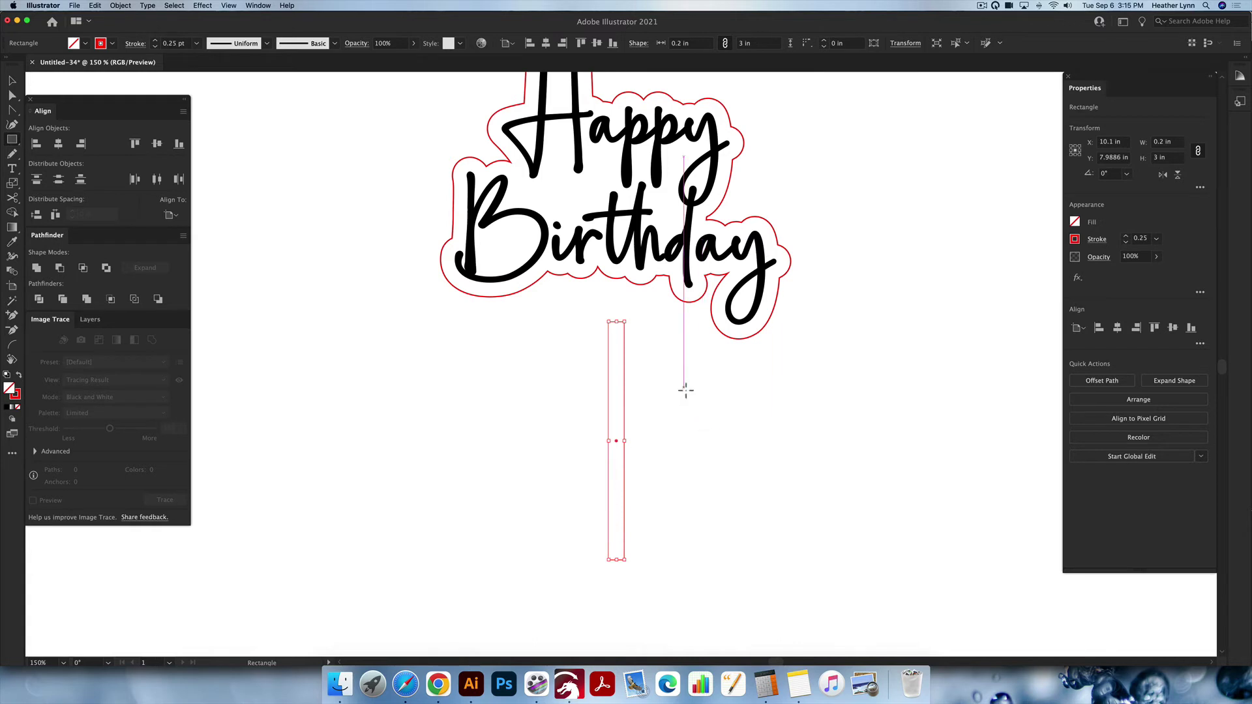
Add an anchor point at the midpoint of the narrow rectangle's bottom edge
key(v)
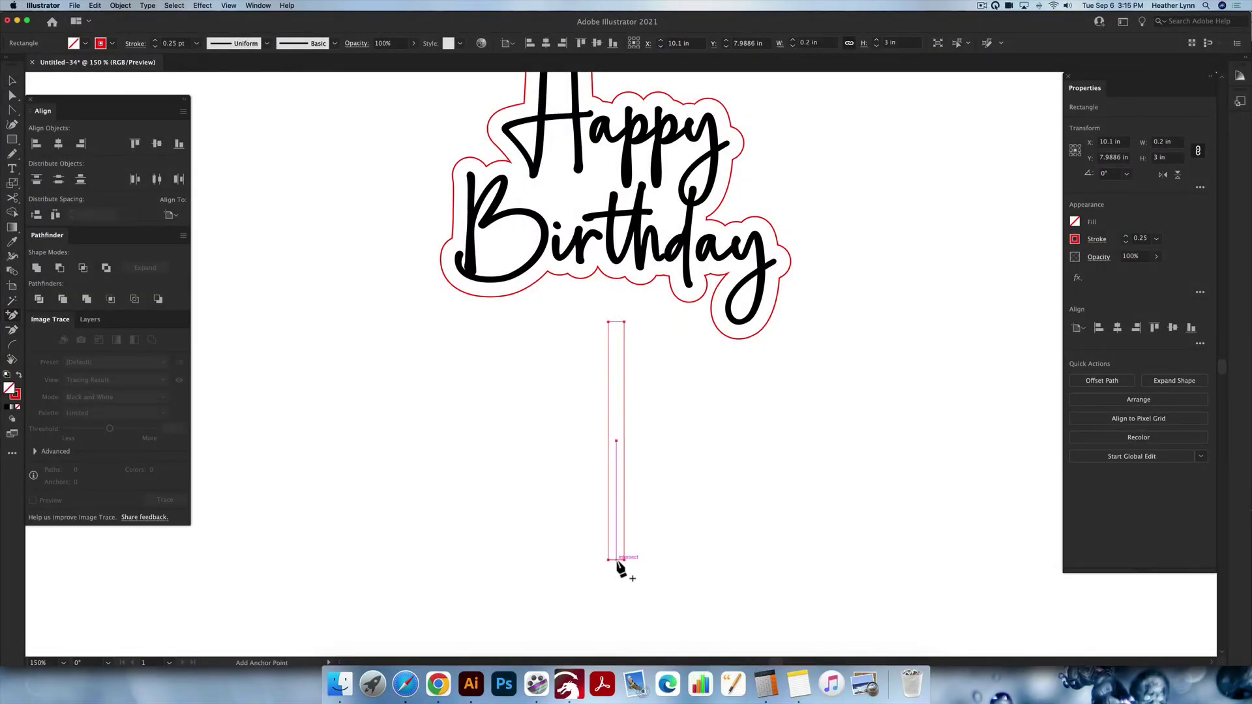
scroll(619, 568, up, 5)
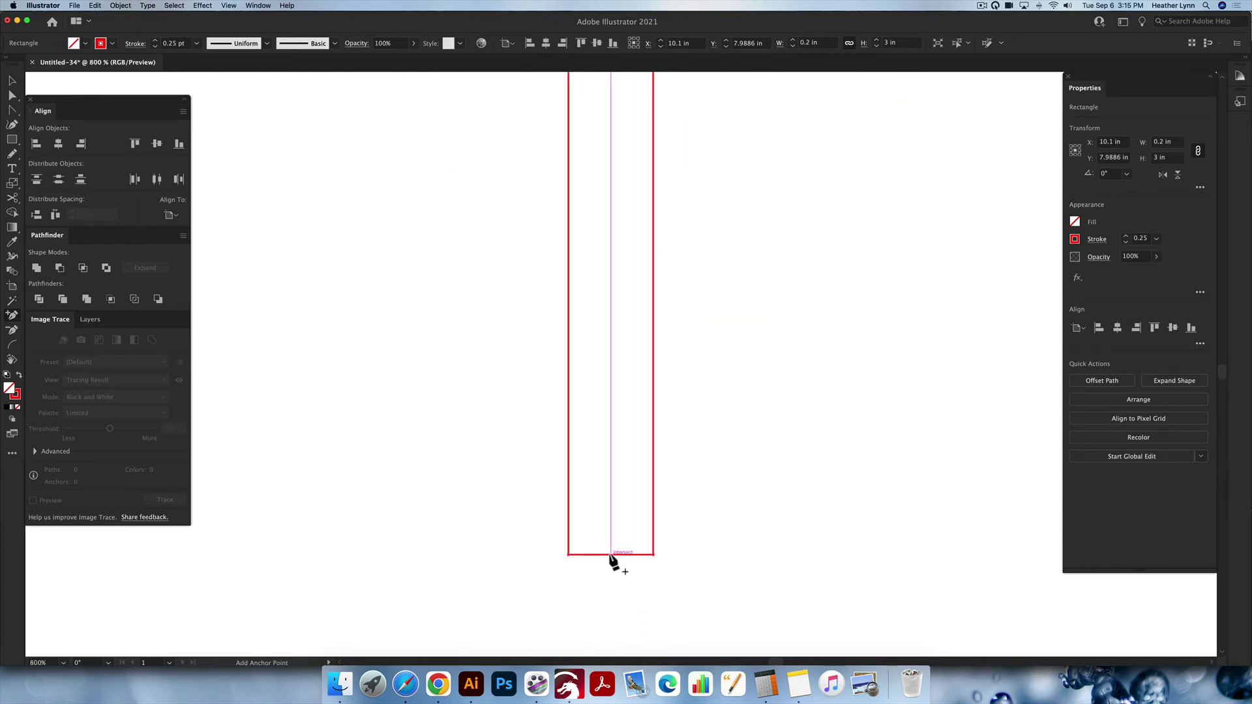
click(611, 555)
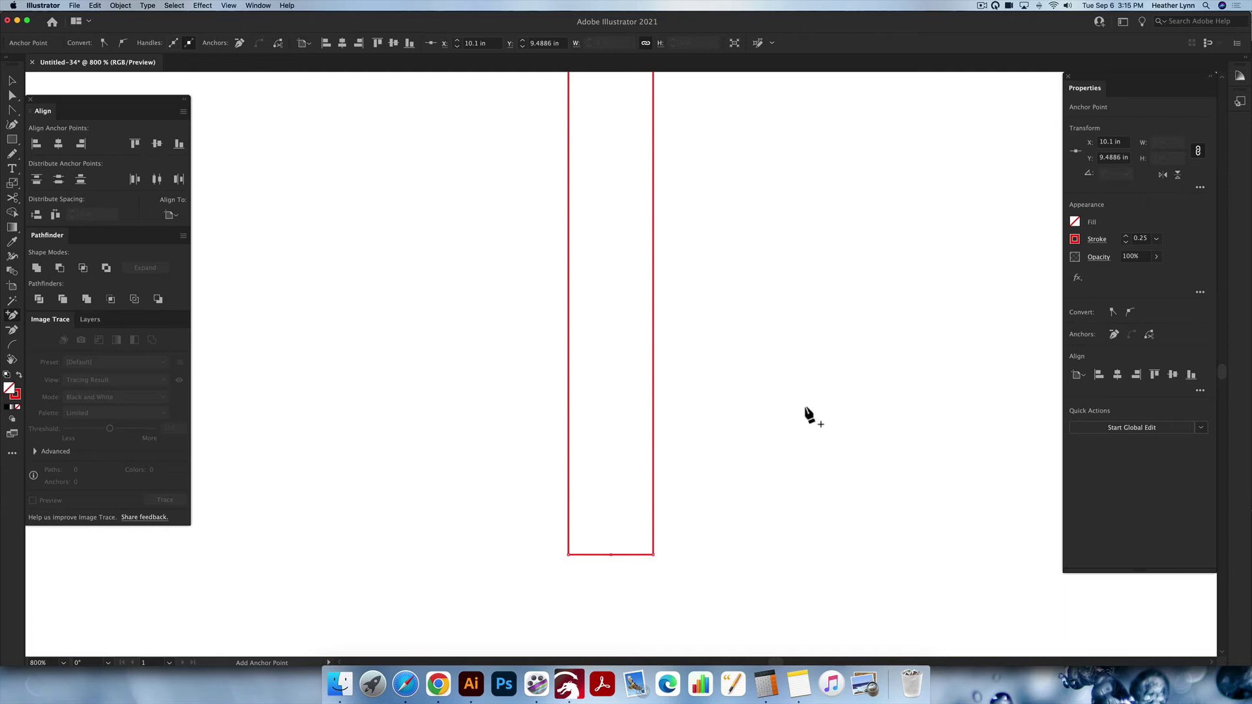
Move the midpoint anchor of the rectangle's bottom edge straight down about 0.11 in to form a pointed tip
key(v)
click(631, 357)
drag(689, 431, 571, 427)
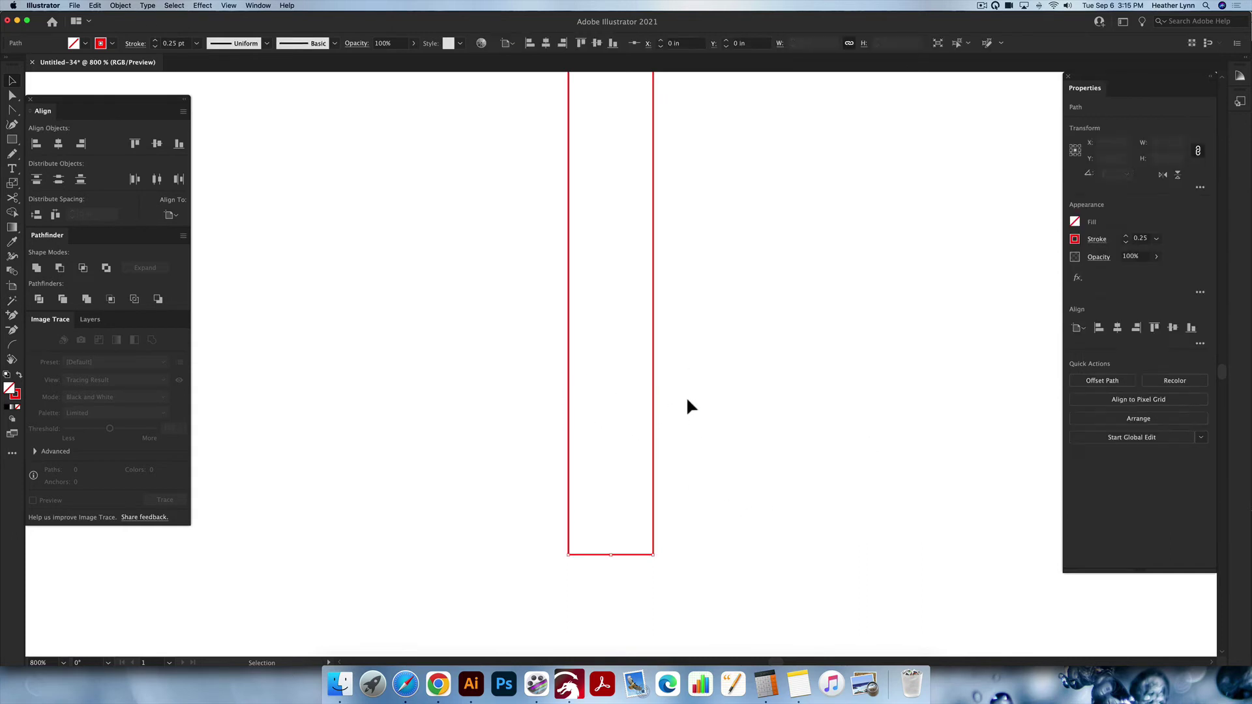
click(788, 424)
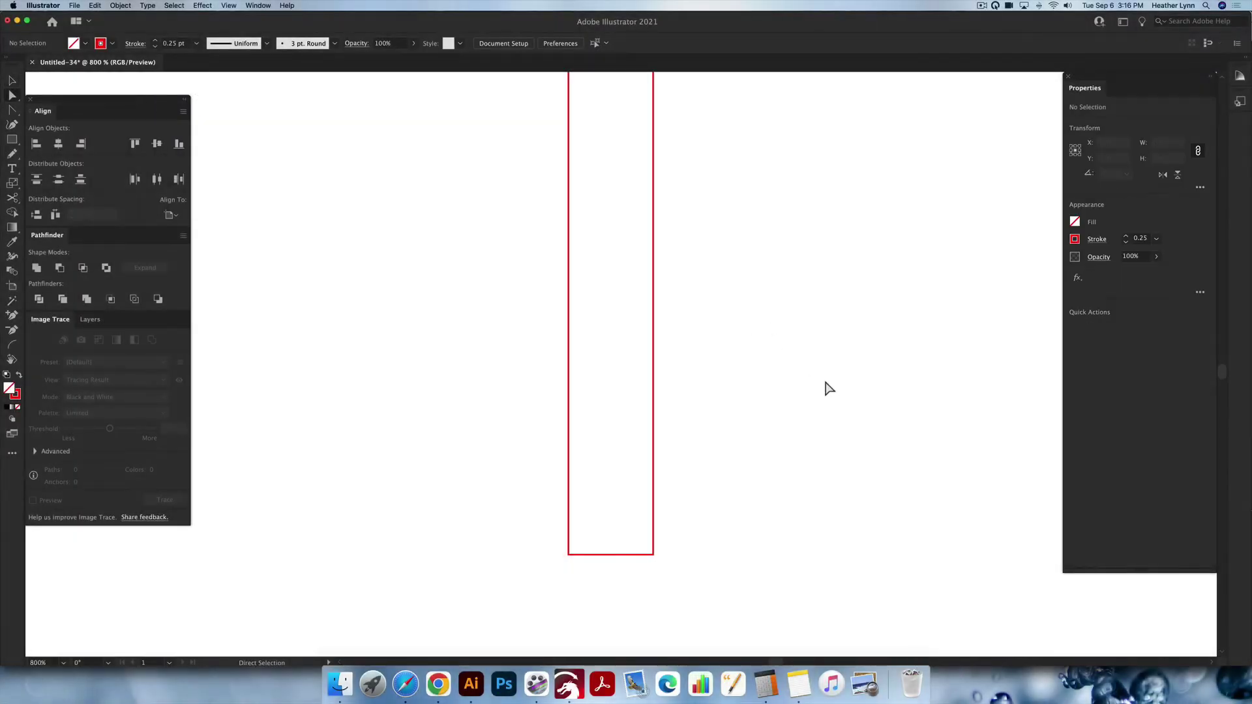
click(612, 555)
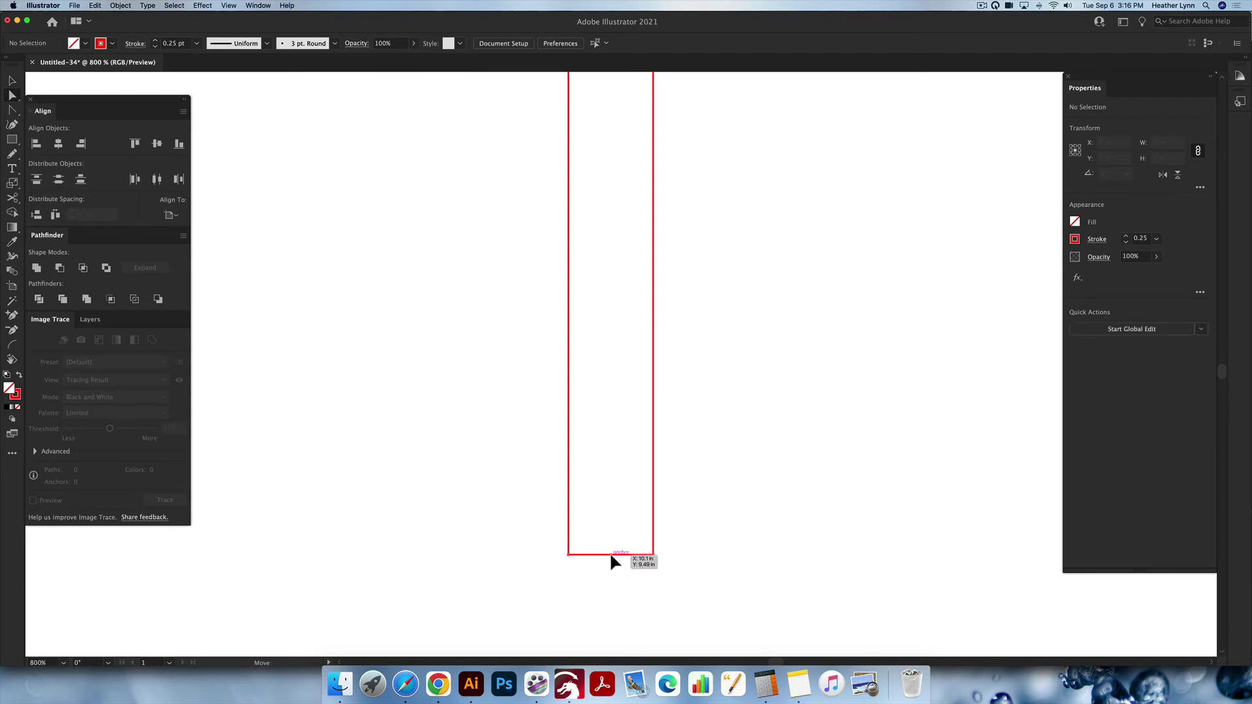
drag(611, 556, 611, 601)
scroll(686, 561, down, 2)
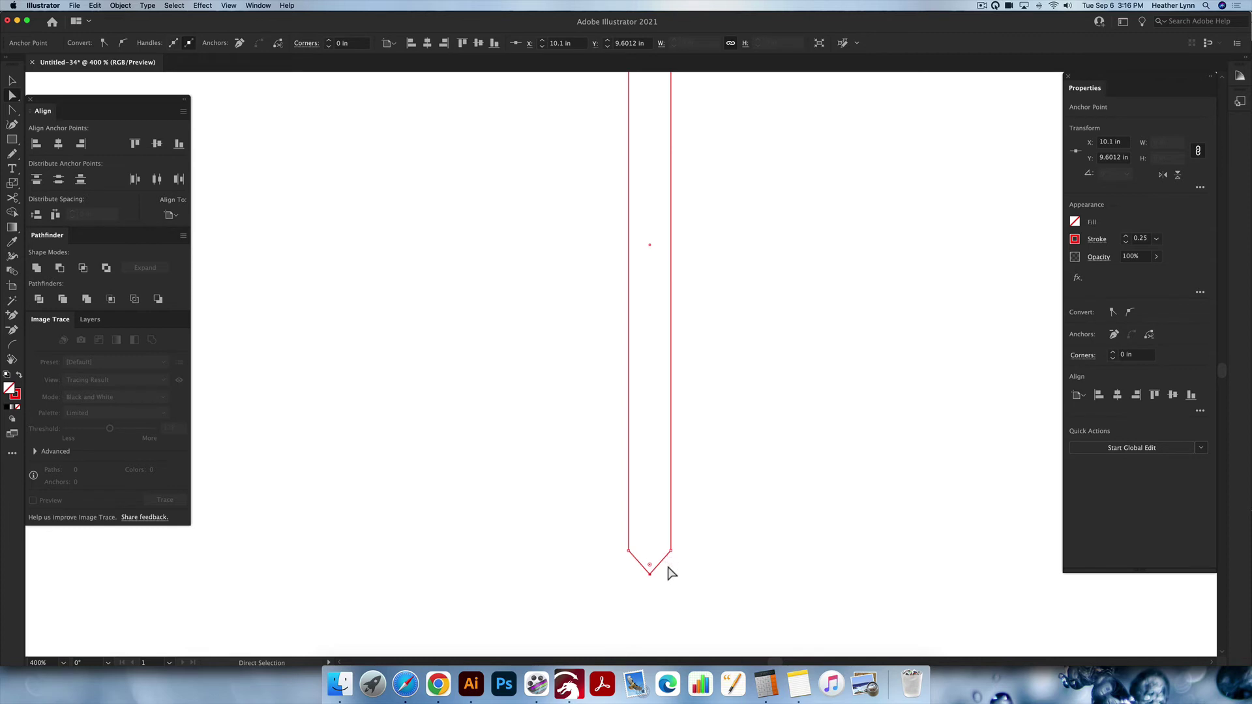
Reduce the stroke weight of the rounded outline around the lettering to 0.25 pt
scroll(672, 571, down, 2)
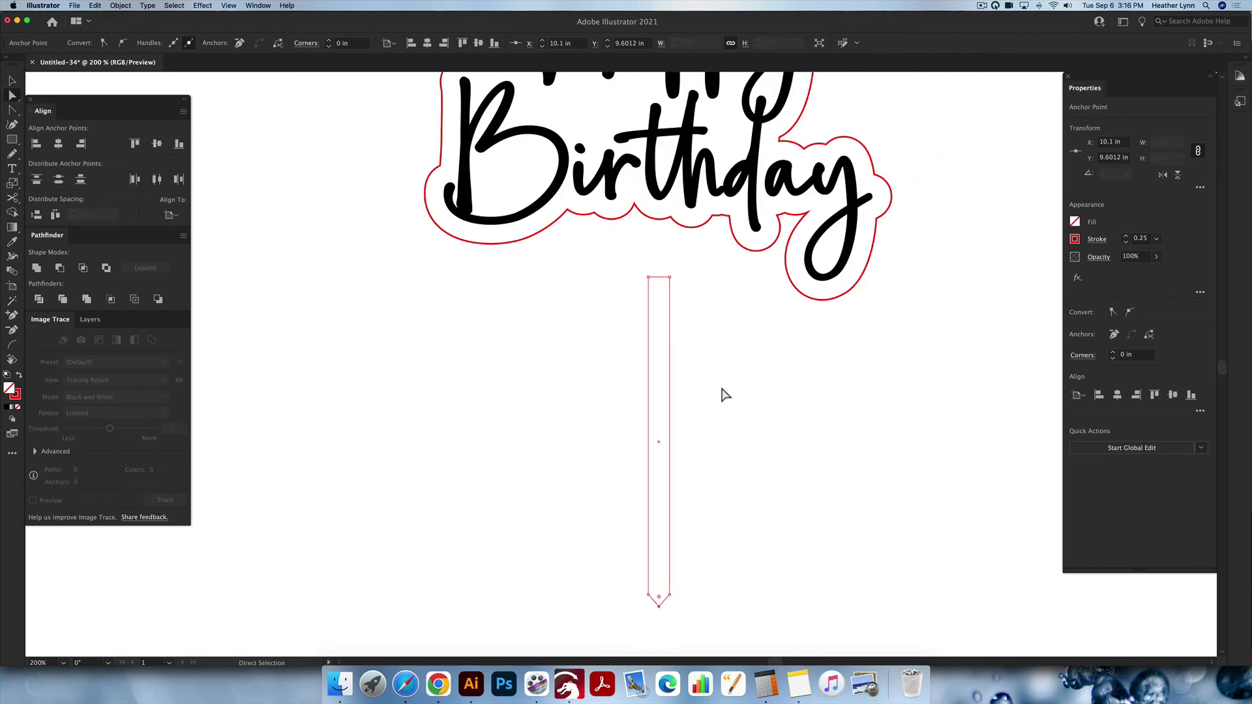
key(v)
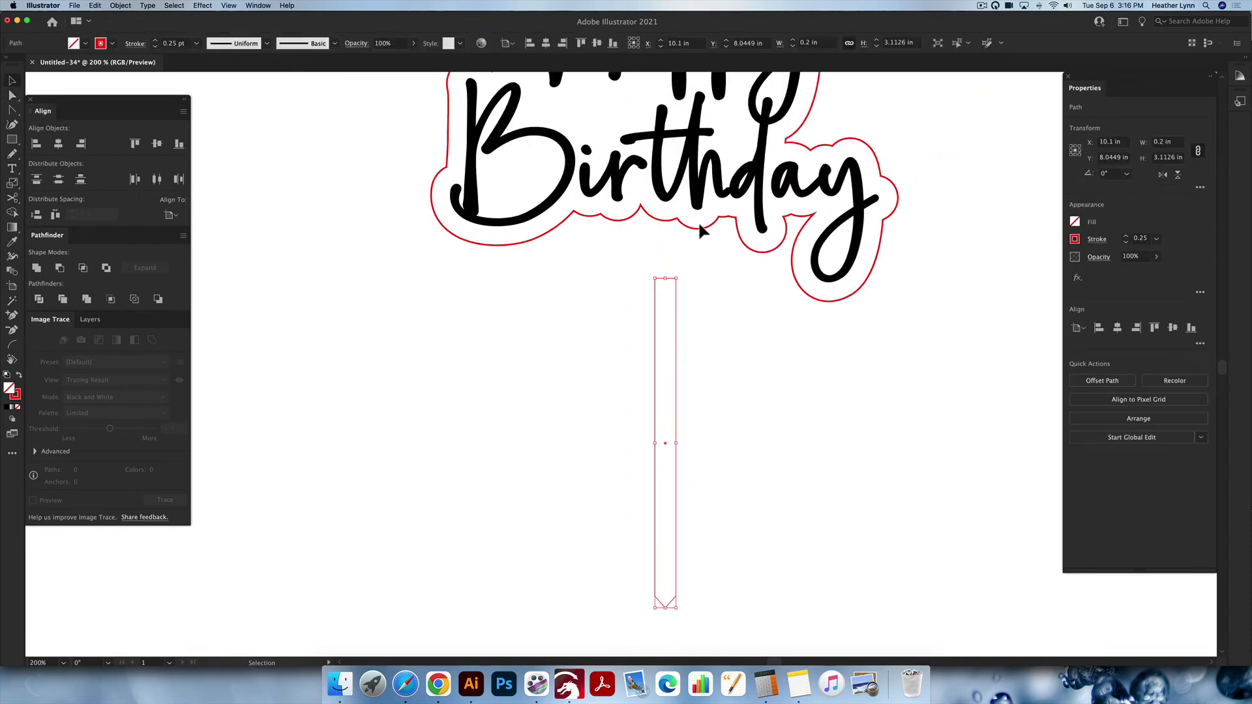
click(697, 223)
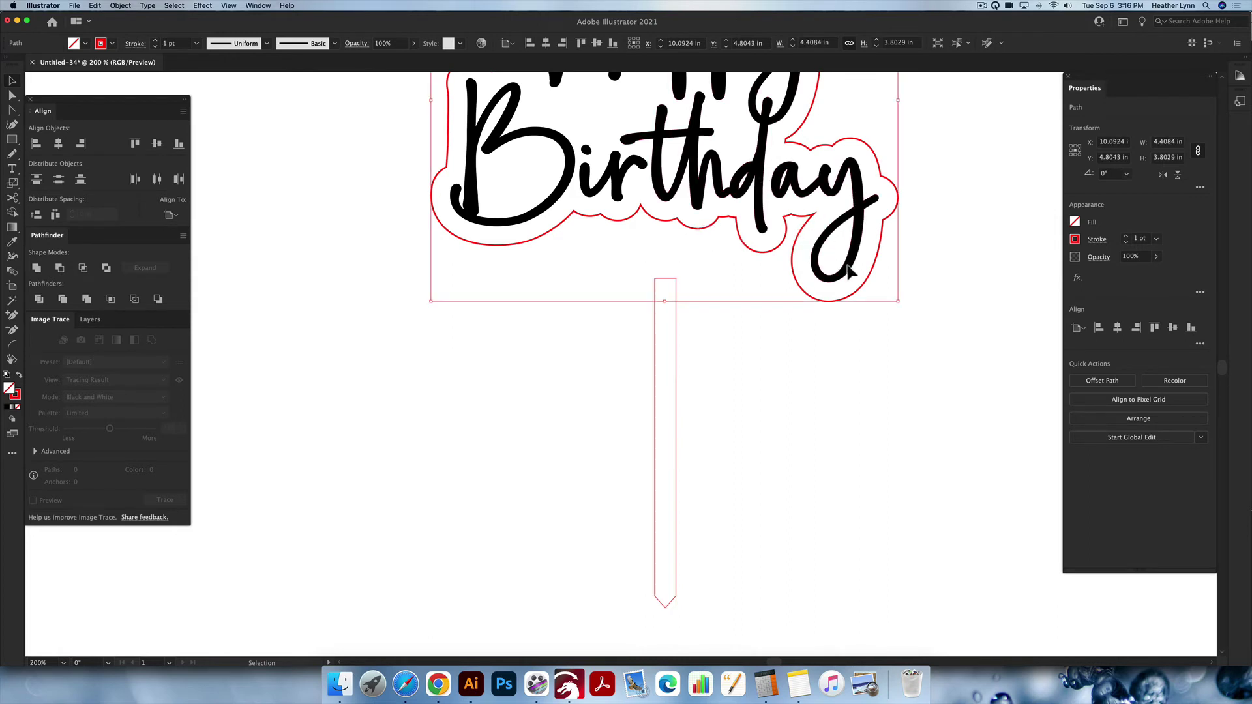
click(1125, 242)
click(1126, 242)
click(1125, 242)
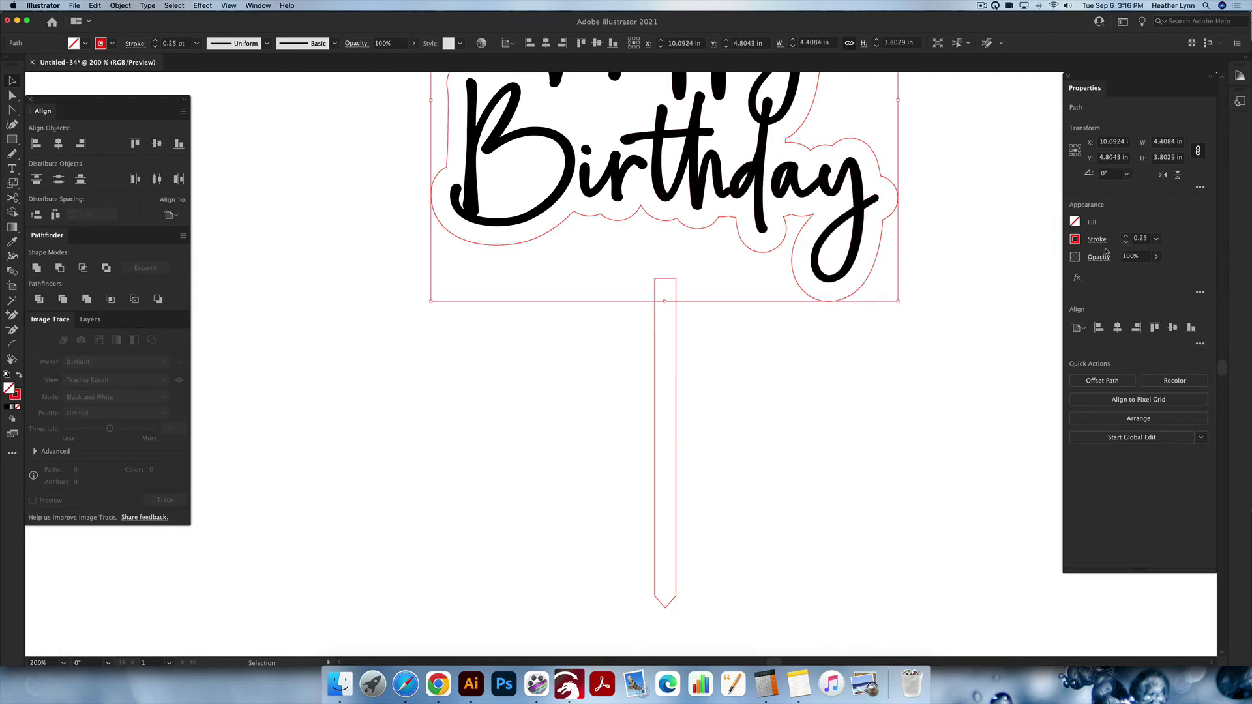
click(729, 311)
Move the pointed stick up until its top end slightly overlaps the outline's bottom edge beneath "Birthday"
scroll(721, 268, up, 3)
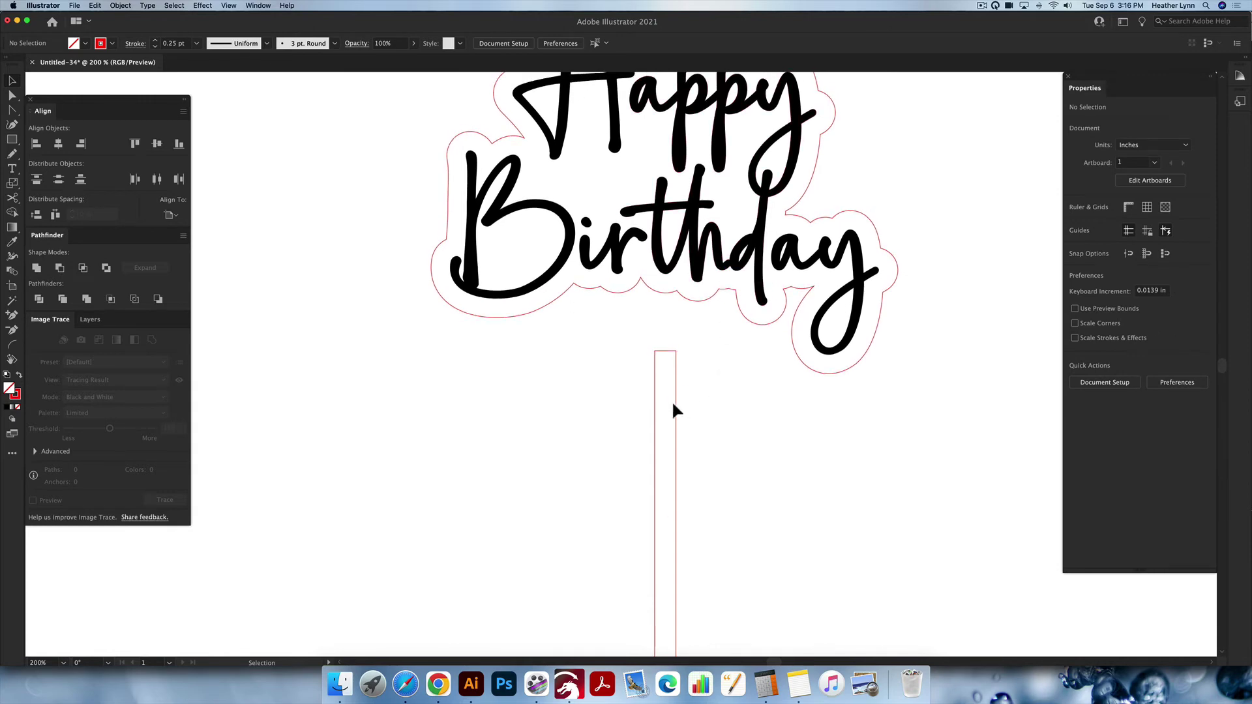
drag(674, 403, 675, 342)
scroll(707, 344, up, 2)
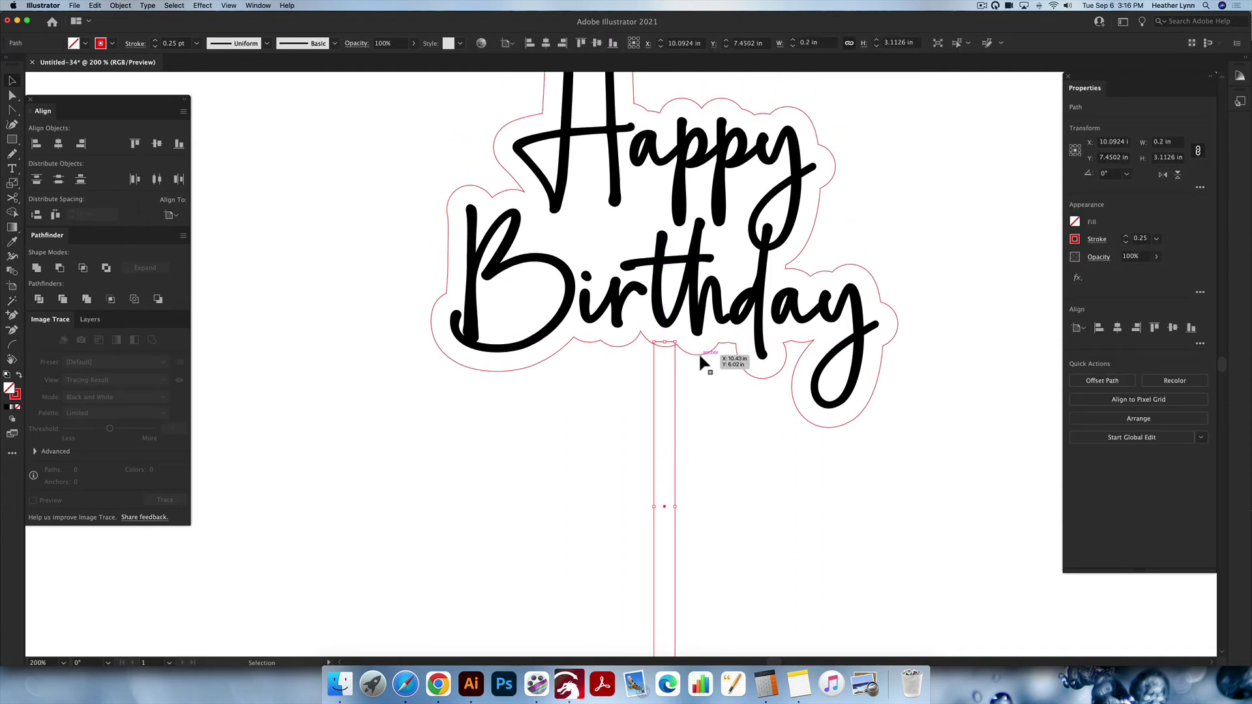
Centre the stick horizontally on the lettering's outline, with the outline as the key object
click(698, 355)
shift+click(676, 383)
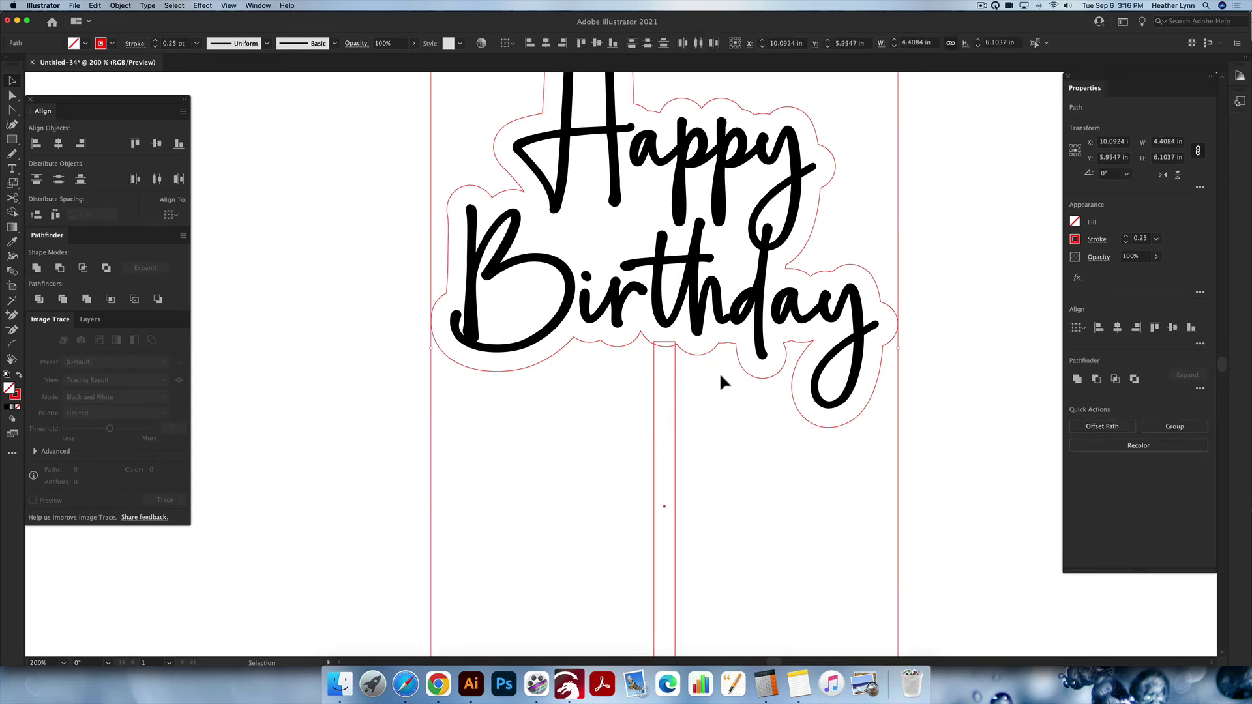
click(693, 390)
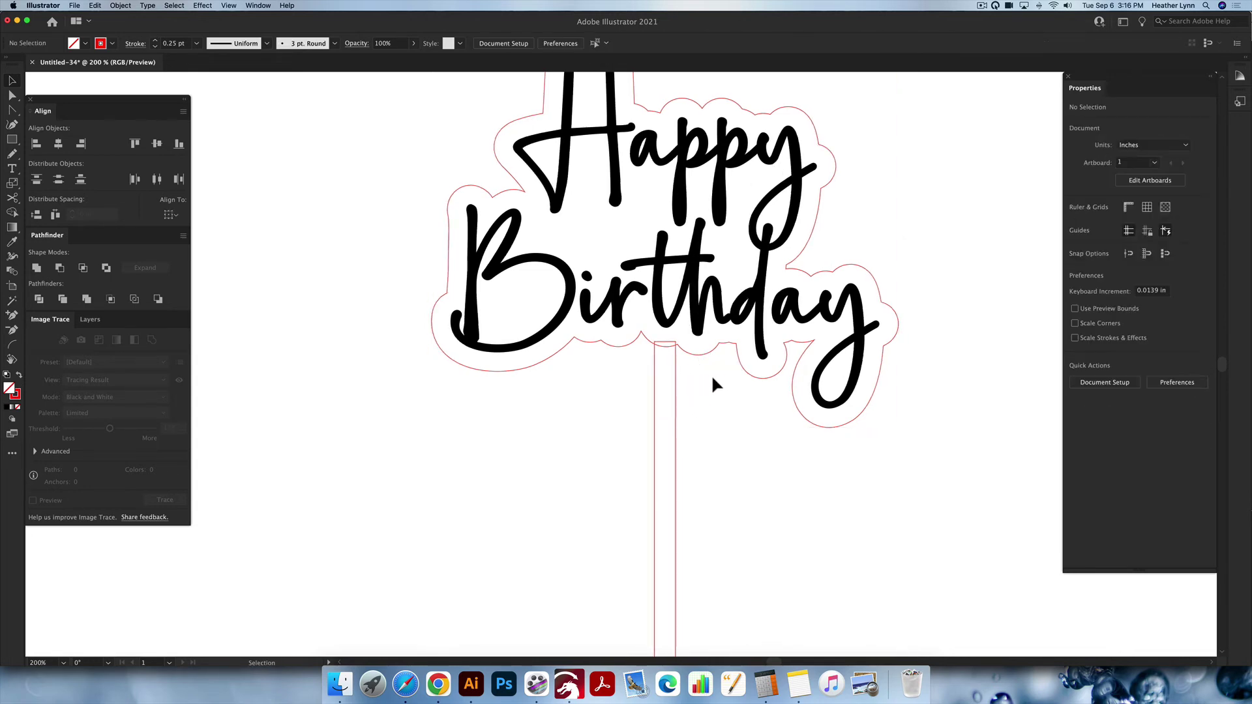
drag(651, 338, 652, 340)
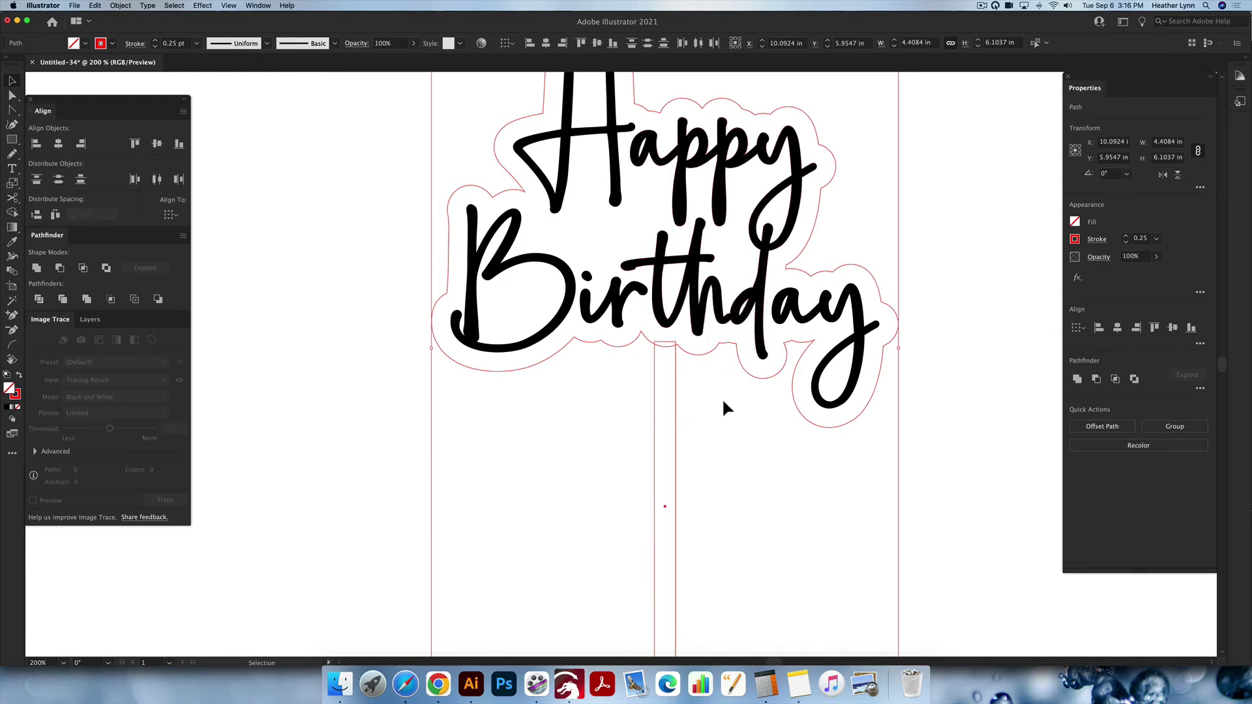
click(690, 351)
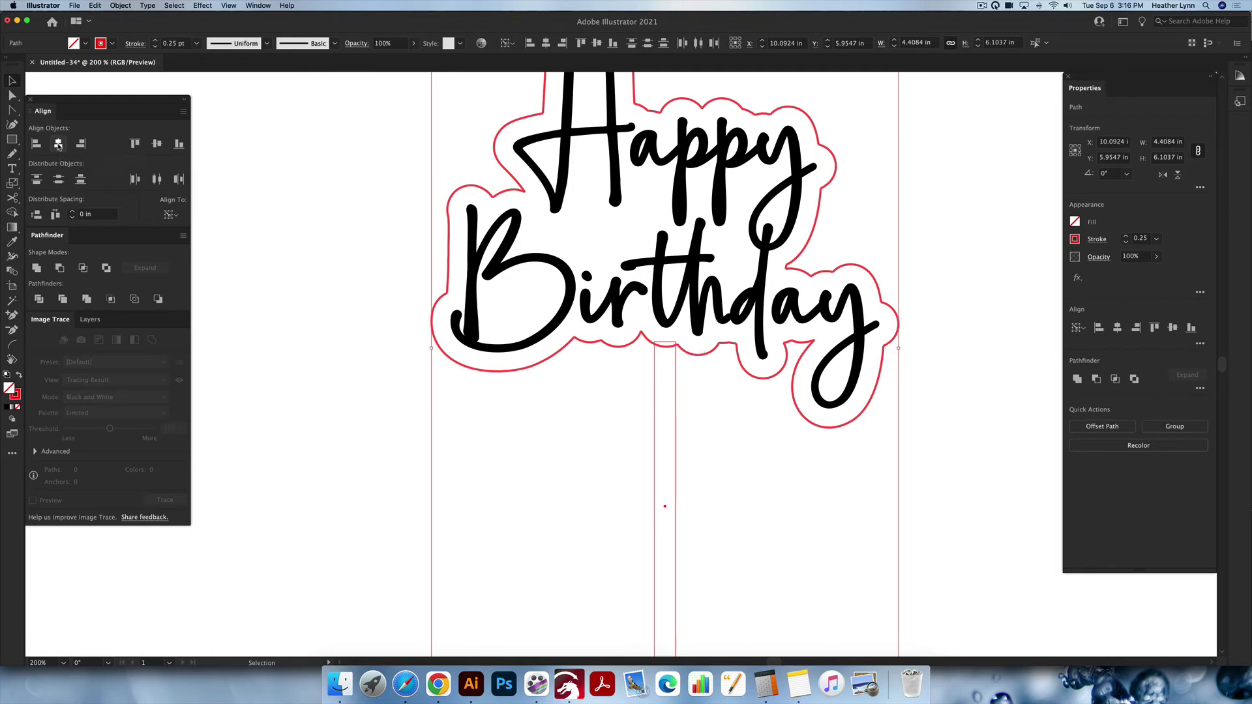
click(735, 435)
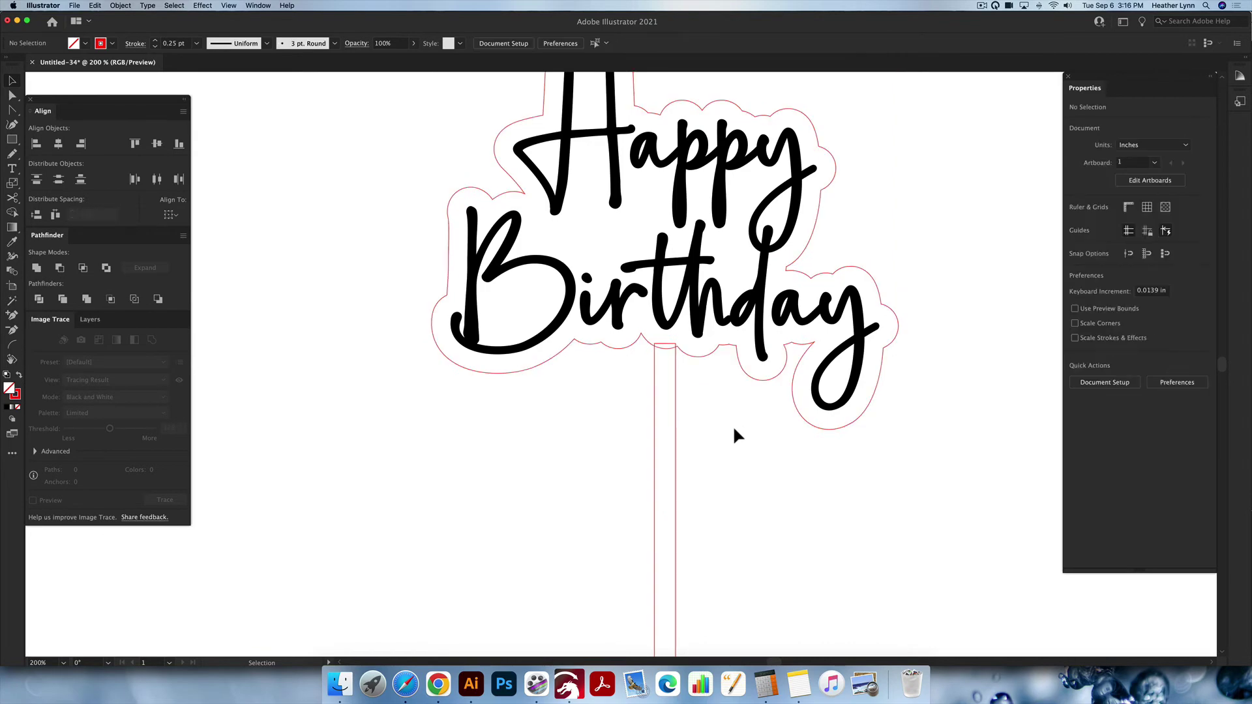
Unite the stick and the lettering's outline into a single backing shape
click(653, 345)
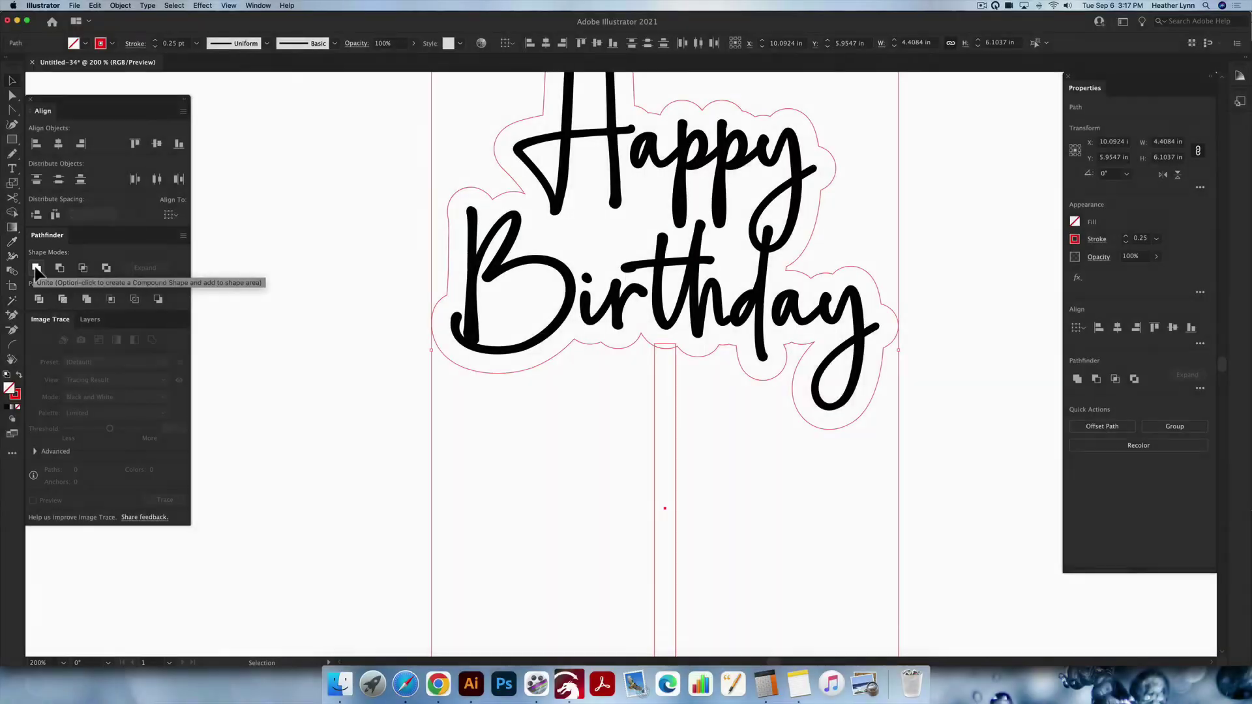
click(36, 268)
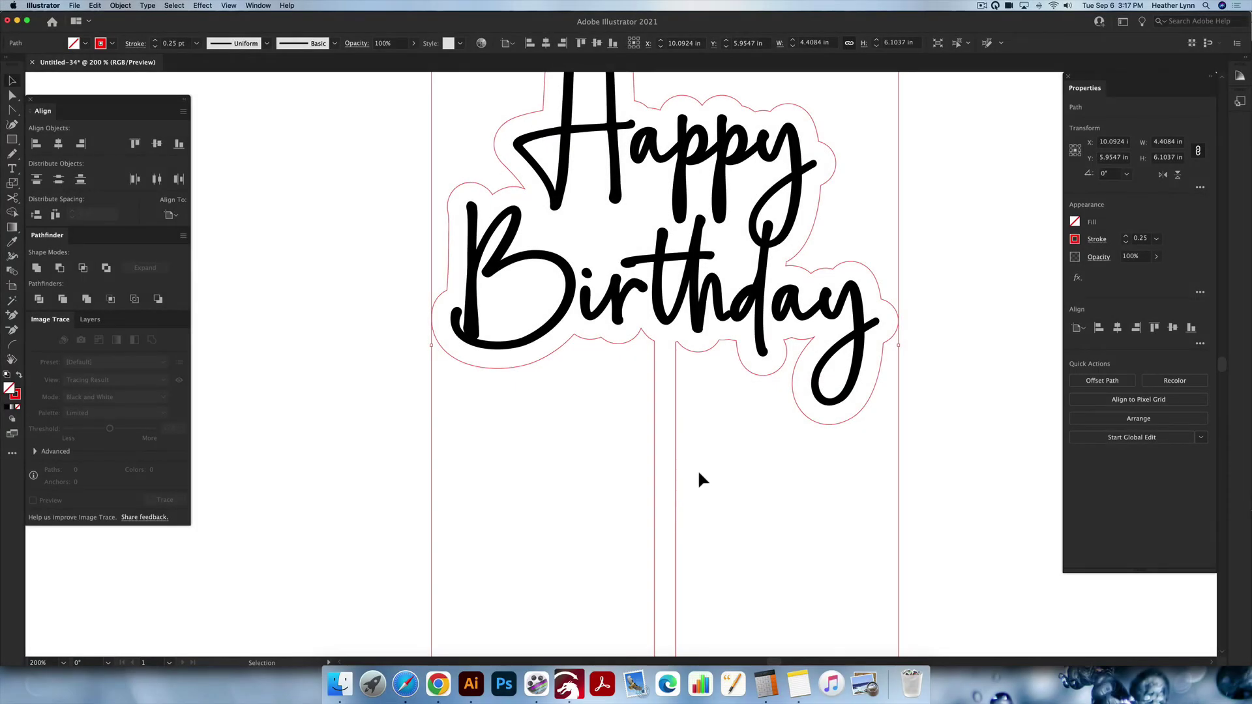
scroll(704, 470, down, 2)
scroll(705, 471, down, 2)
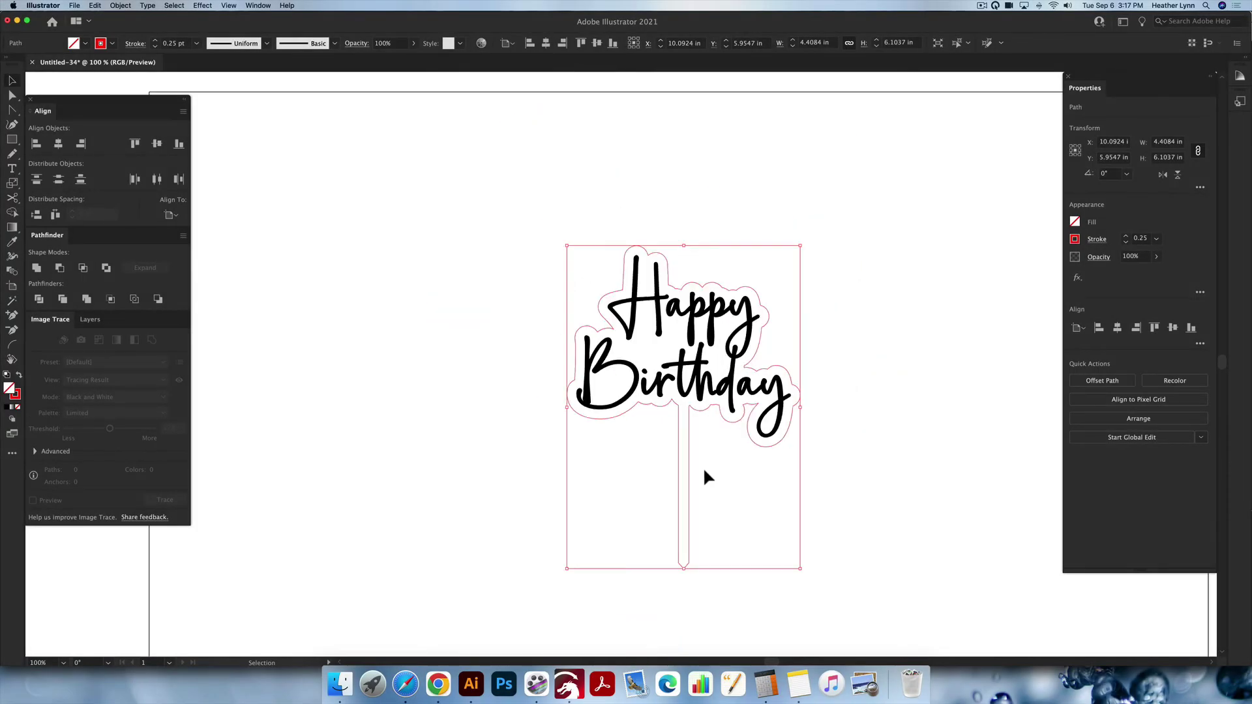
Move the united backing shape out from behind the lettering to the empty area on its left
click(846, 433)
click(750, 391)
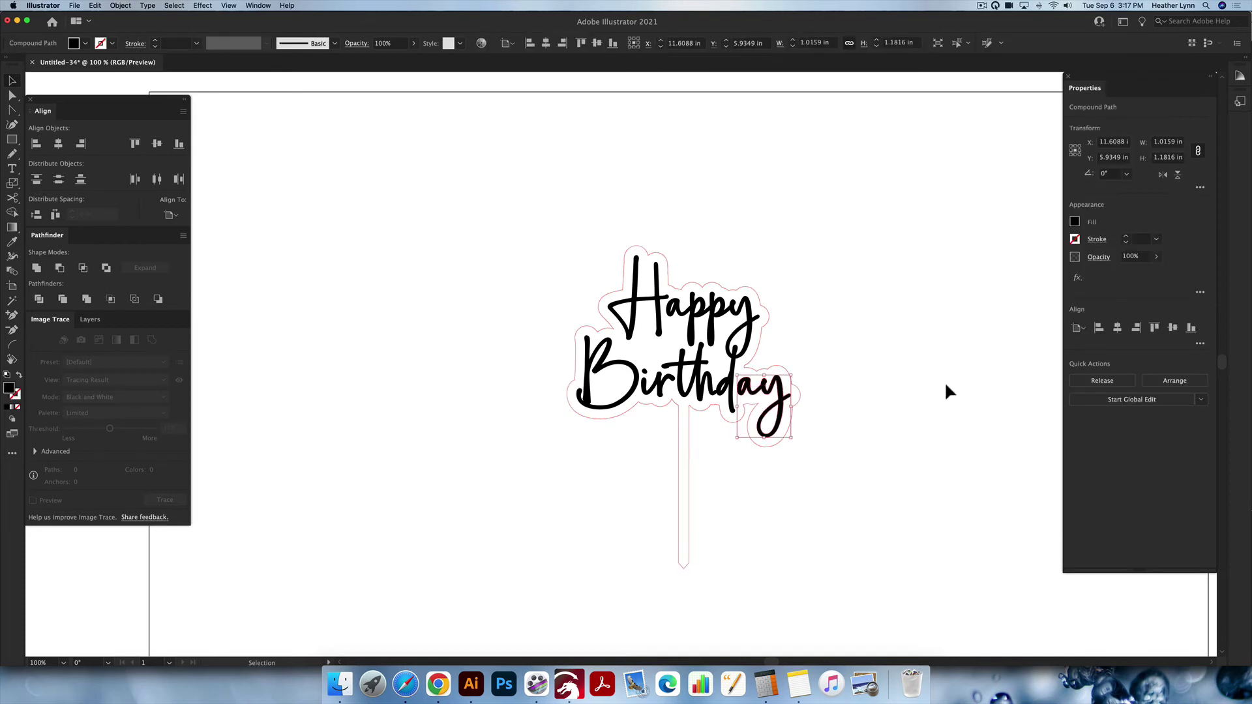
click(814, 431)
drag(798, 400, 512, 400)
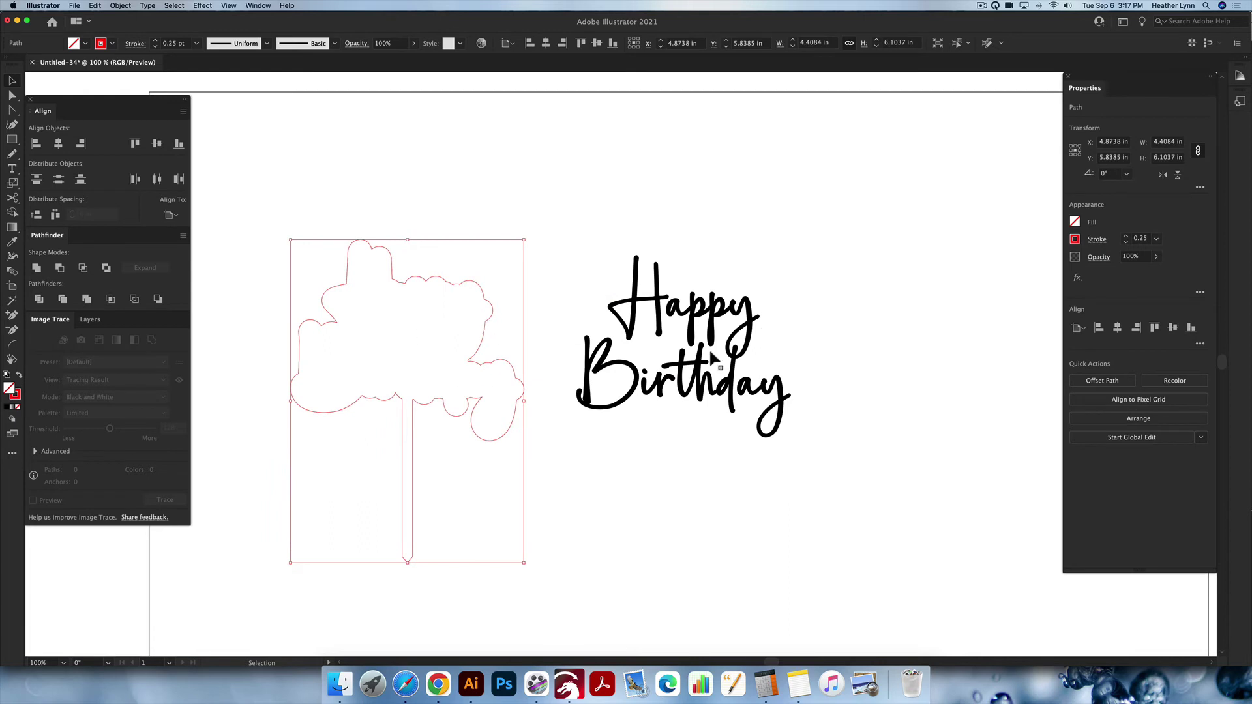
Swap the "Happy Birthday" lettering's fill and stroke so it is outlined only, and set its stroke weight to 0.25 pt
drag(849, 437, 555, 202)
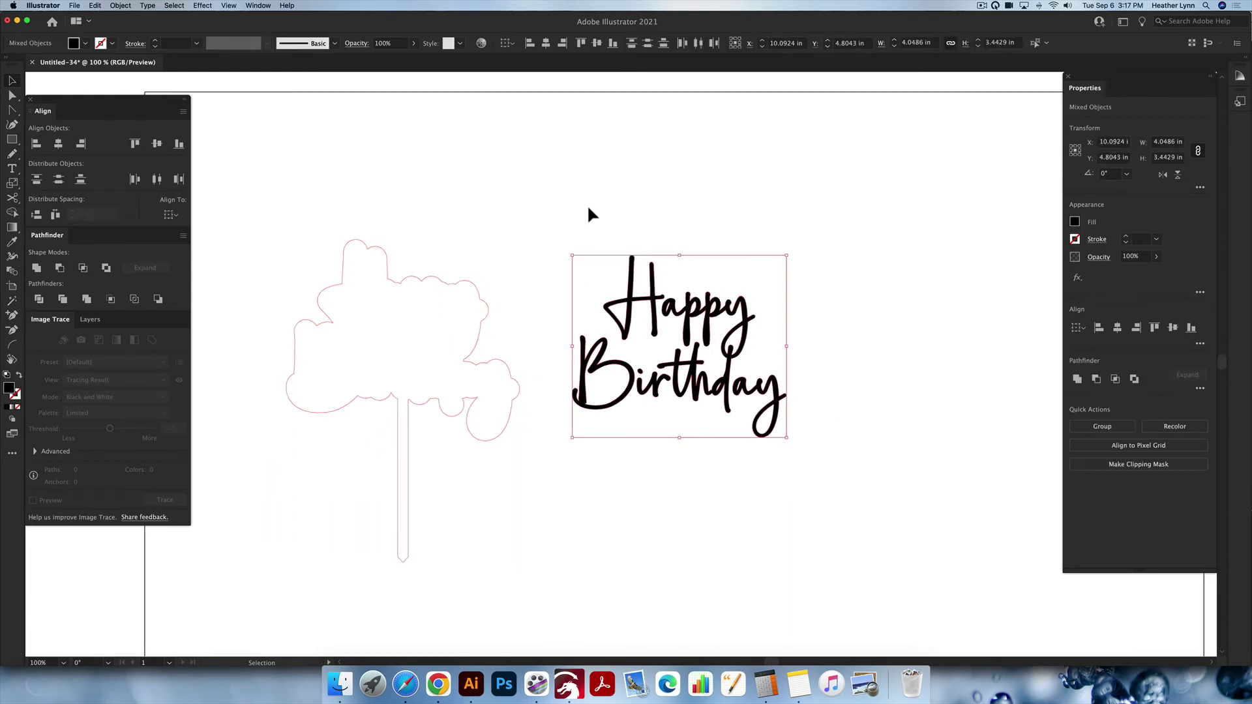
key(shift+x)
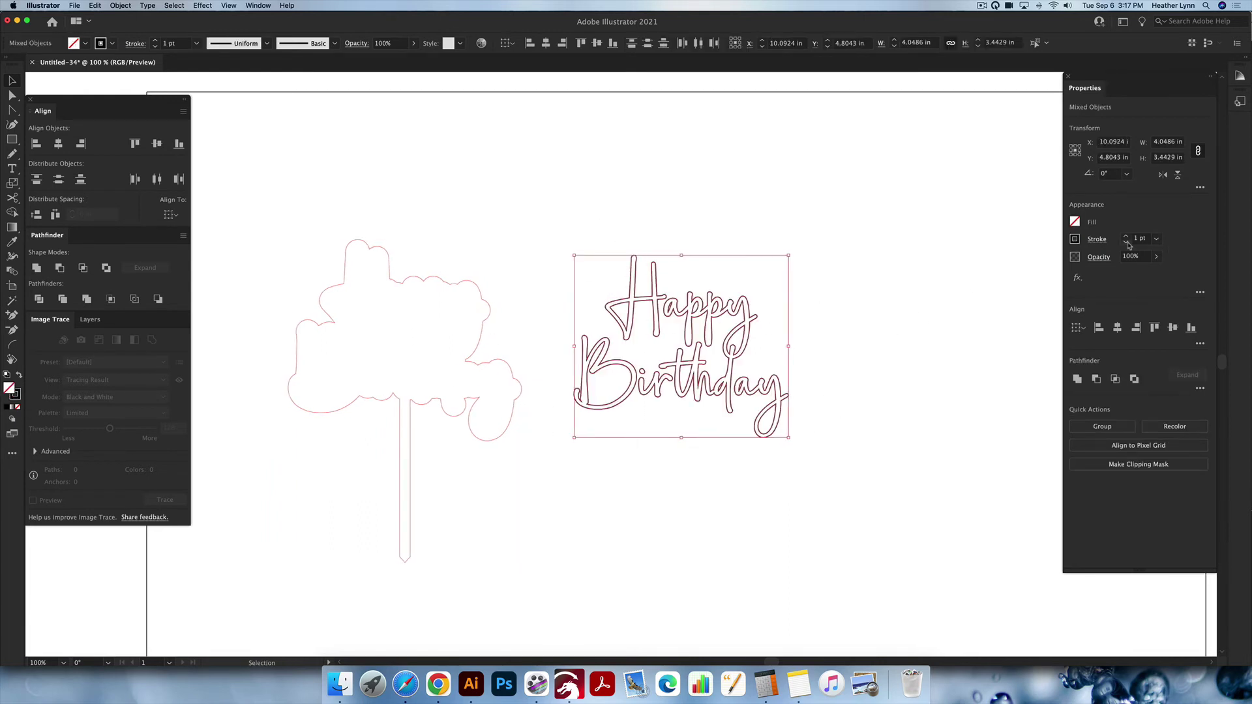
click(851, 186)
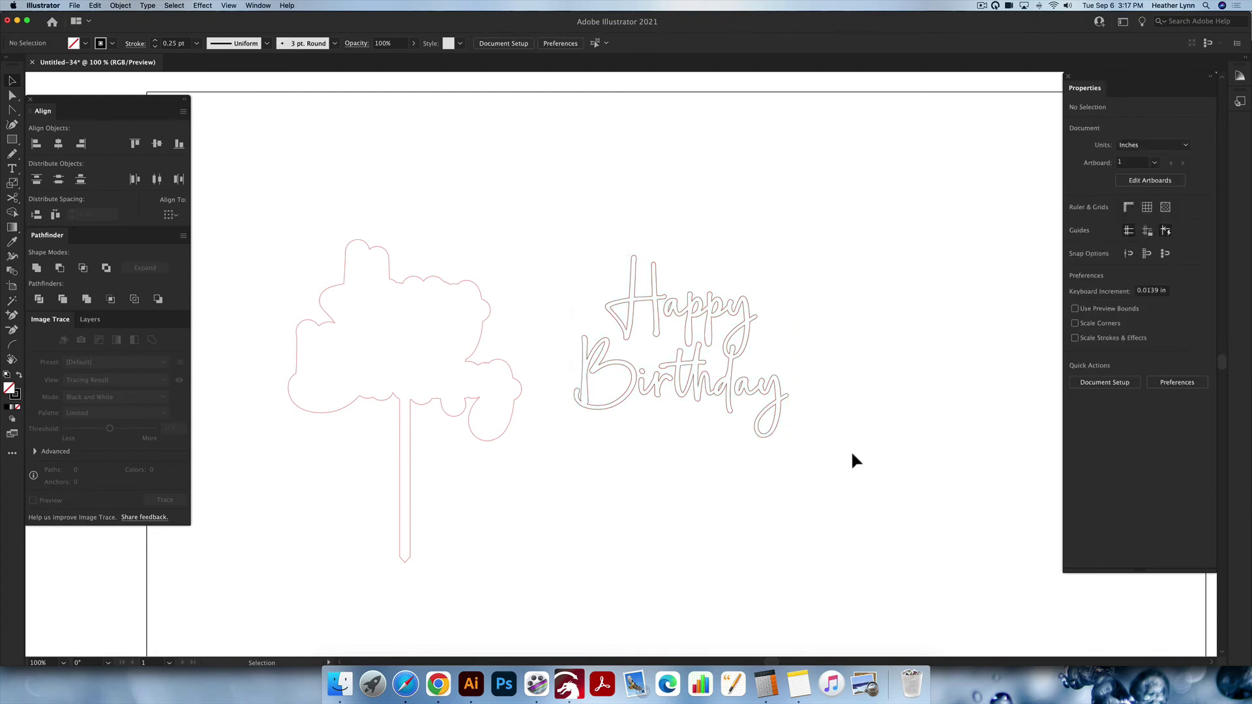
Copy the backing shape's red stroke appearance onto the lettering with the Eyedropper
drag(830, 446, 580, 239)
key(i)
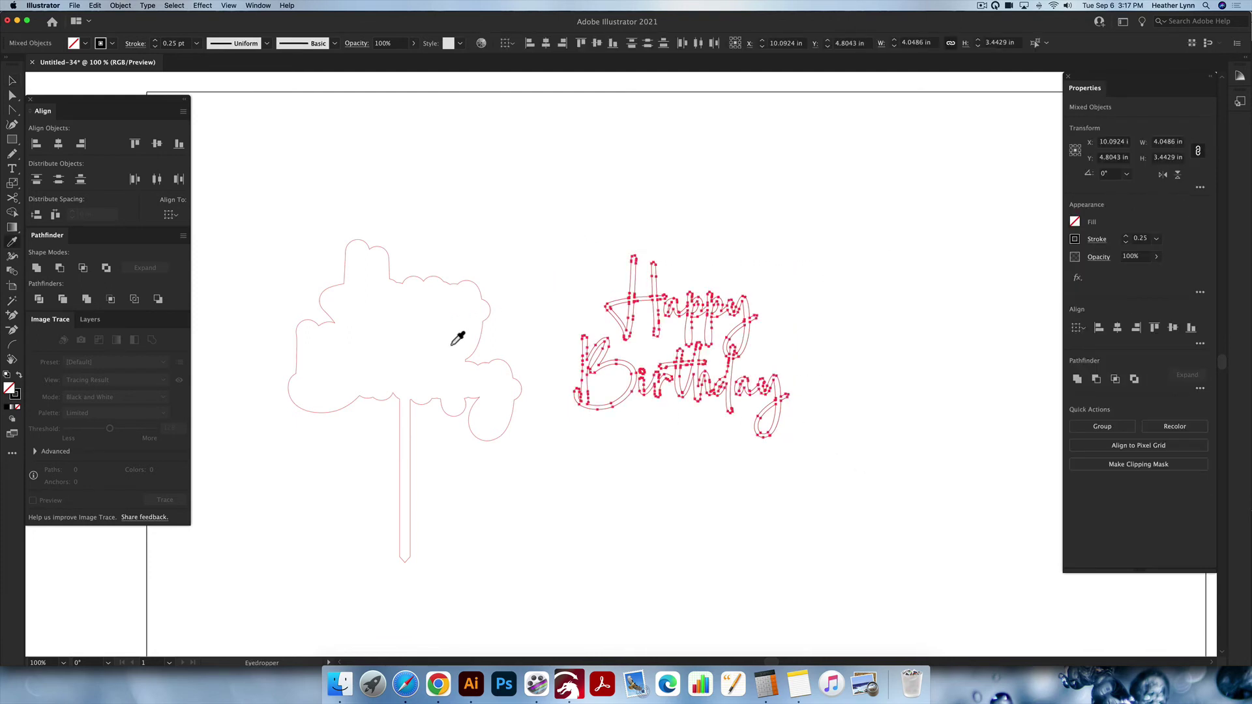
click(493, 310)
key(v)
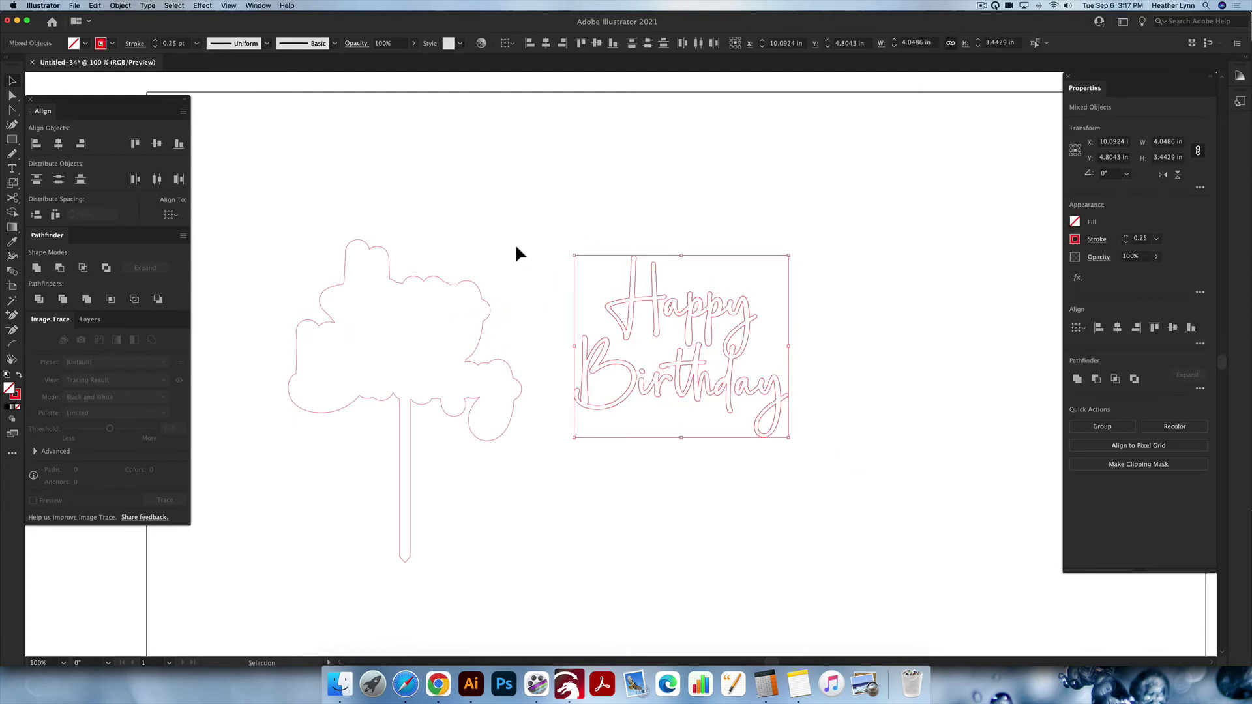
Move the whole "Happy Birthday" lettering up toward the artboard's upper edge
click(803, 416)
drag(833, 427, 568, 215)
drag(695, 314, 690, 224)
Place a duplicate of the backing shape in the empty space above the artboard
drag(547, 490, 257, 252)
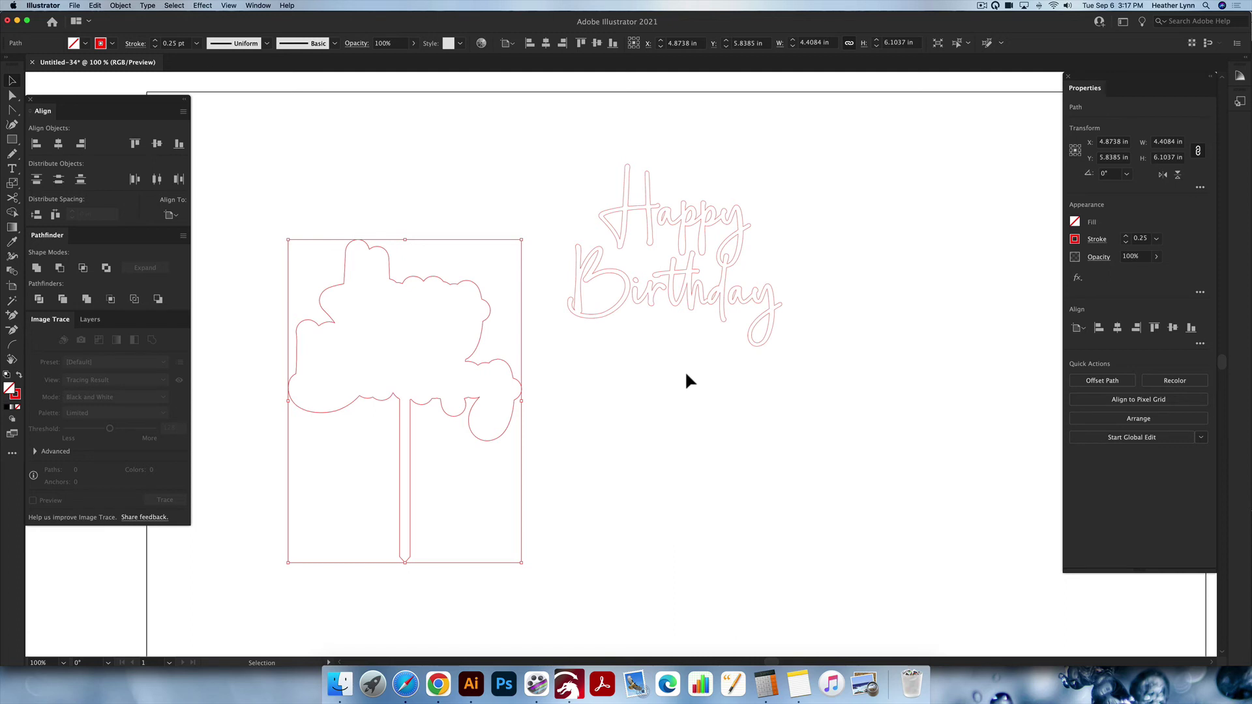
scroll(685, 371, up, 2)
scroll(685, 371, down, 3)
click(676, 442)
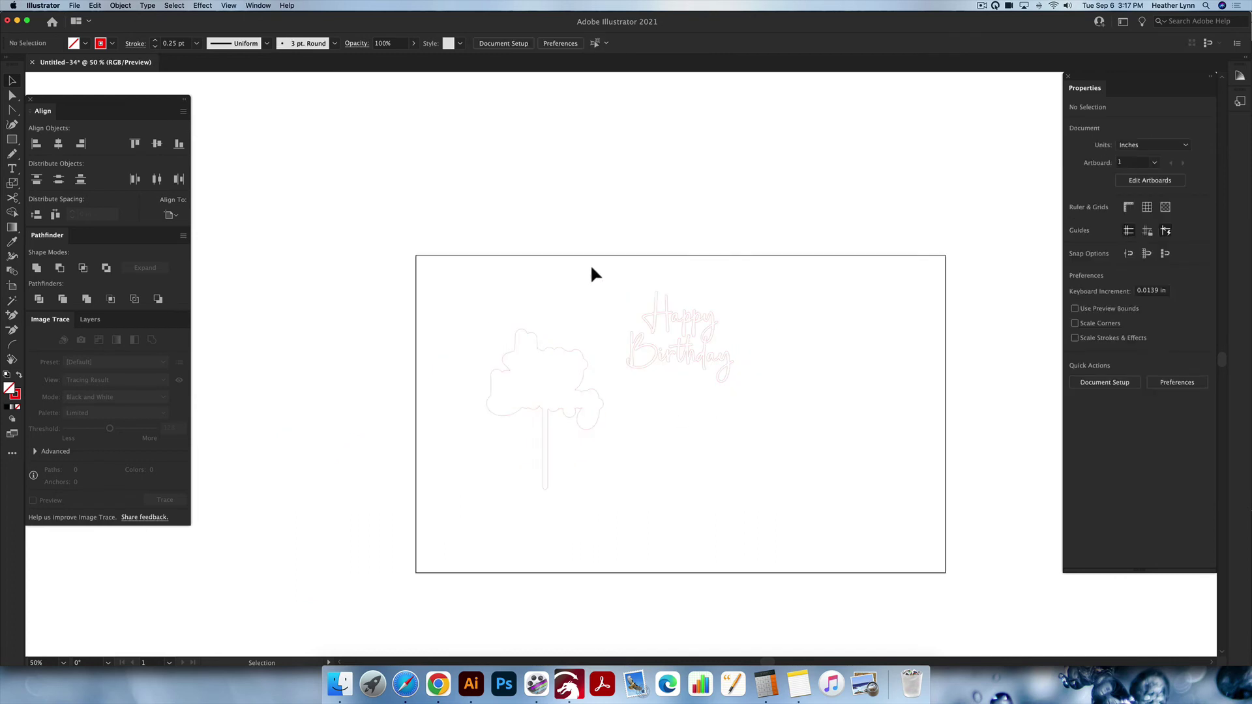
drag(604, 411, 696, 149)
scroll(765, 245, up, 3)
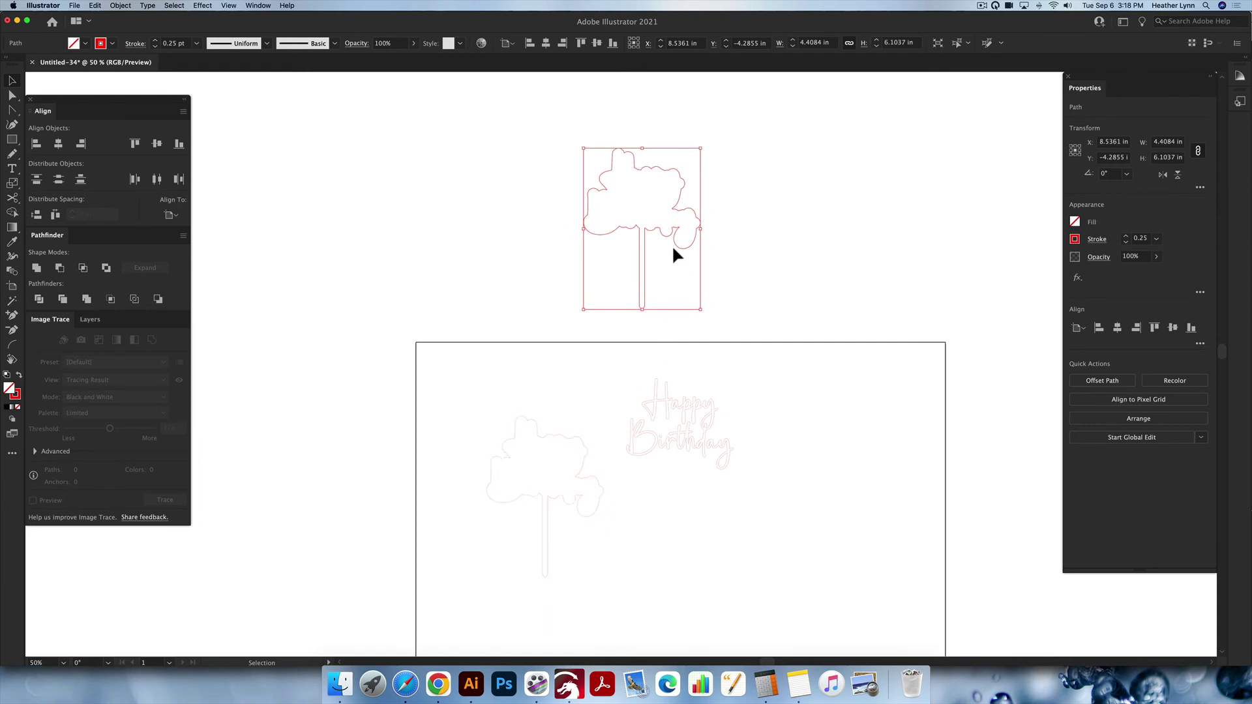
click(734, 241)
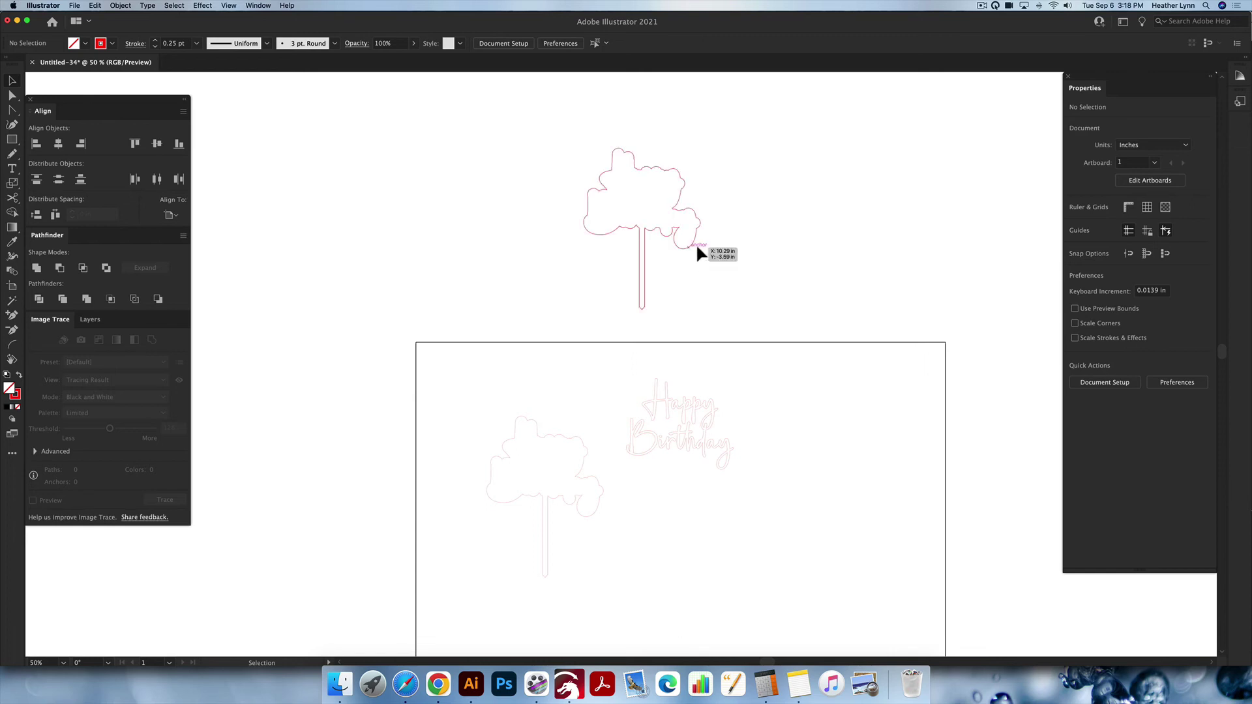
click(695, 208)
click(748, 215)
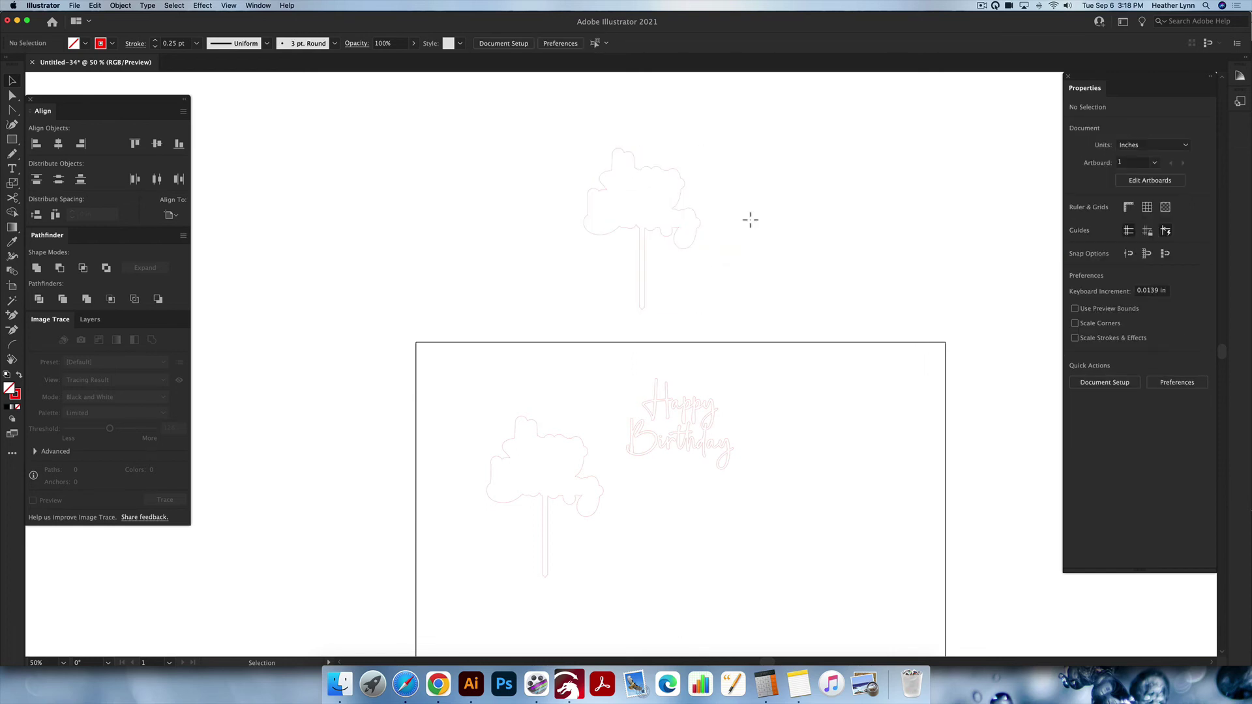
Draw a rectangle about 4.91 in wide and 6.79 in high around the backing shape's copy above the artboard
key(m)
drag(577, 128, 708, 320)
key(v)
drag(643, 128, 648, 138)
click(774, 279)
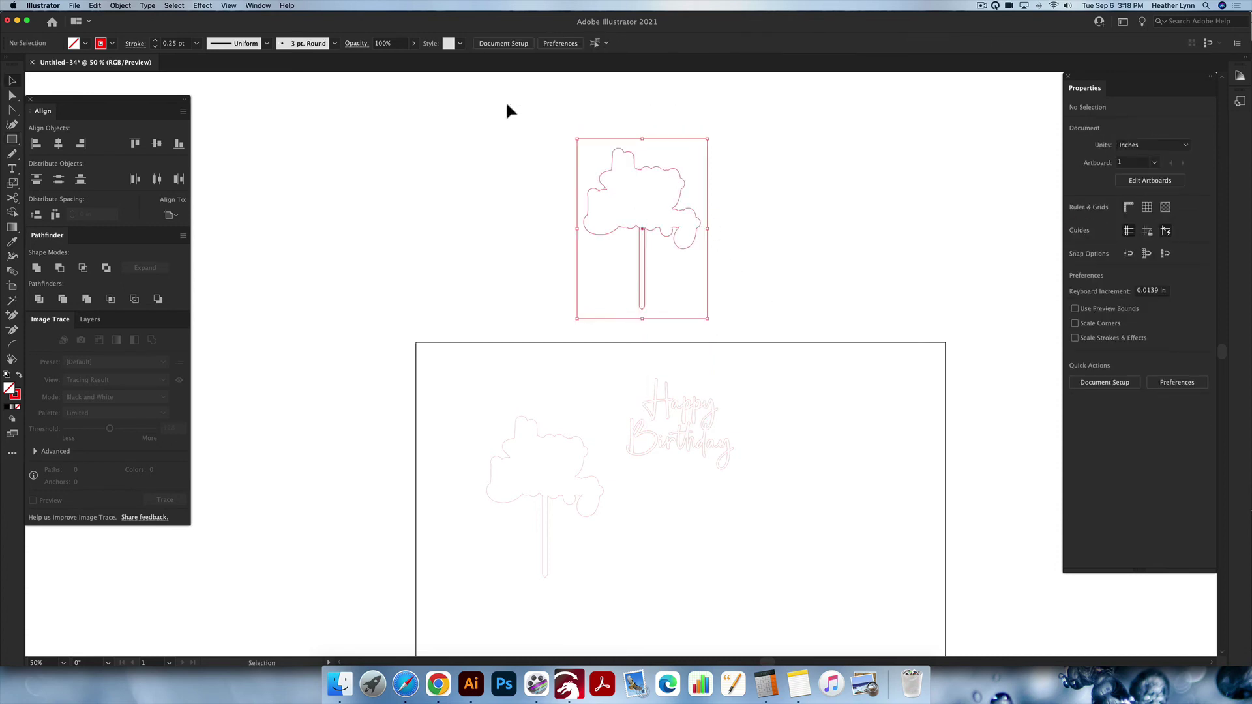
Centre the backing copy and its surrounding rectangle on each other vertically and horizontally
click(157, 144)
click(58, 144)
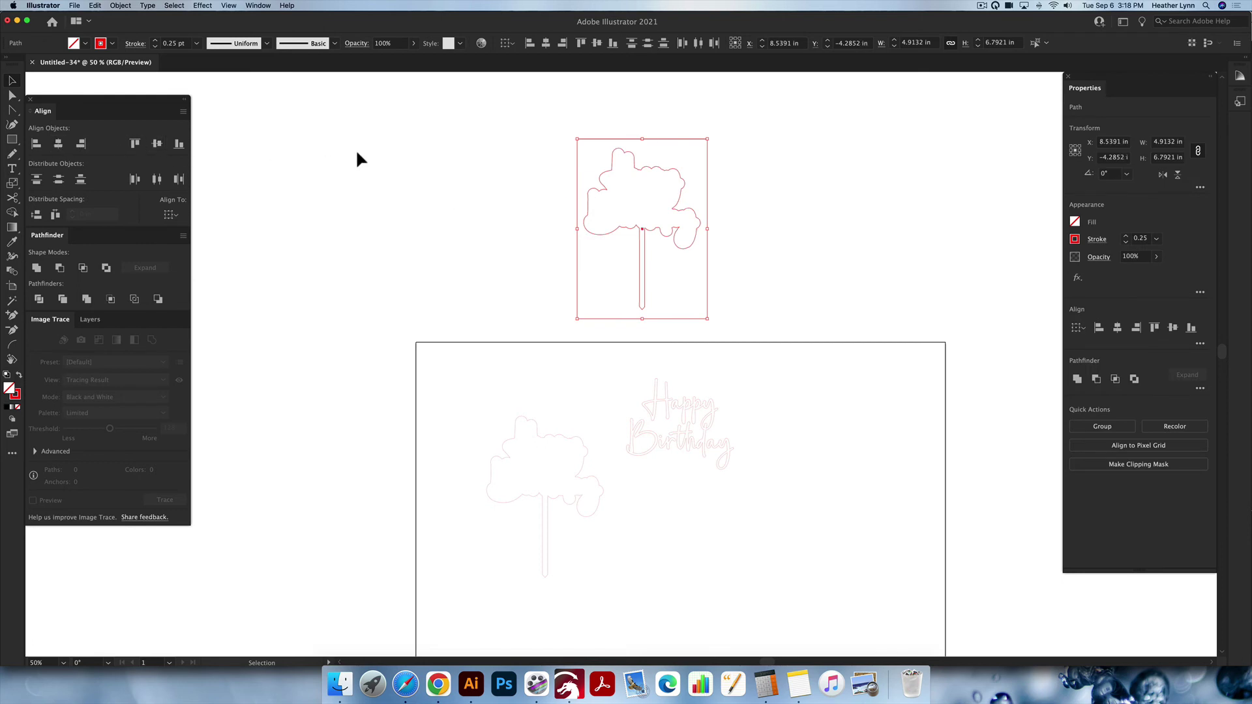
click(357, 154)
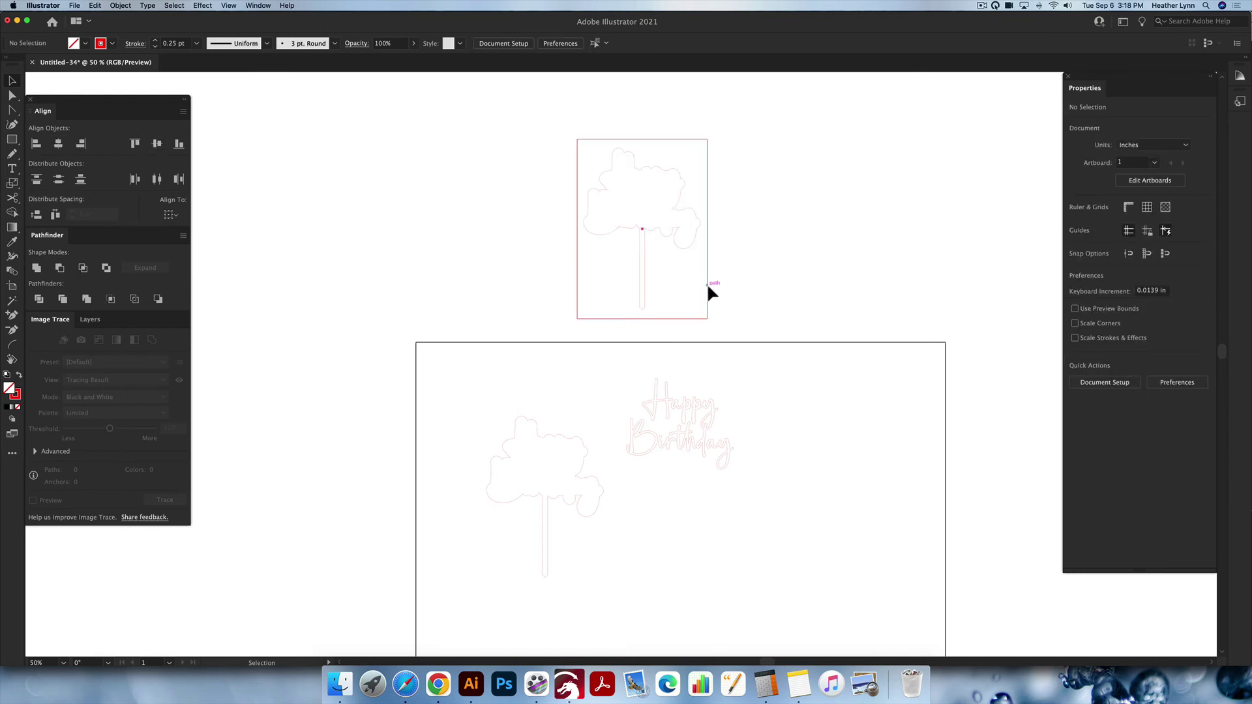
Duplicate the surrounding rectangle twice to the right, making a row of three evenly spaced rectangles
drag(708, 287, 989, 272)
click(881, 289)
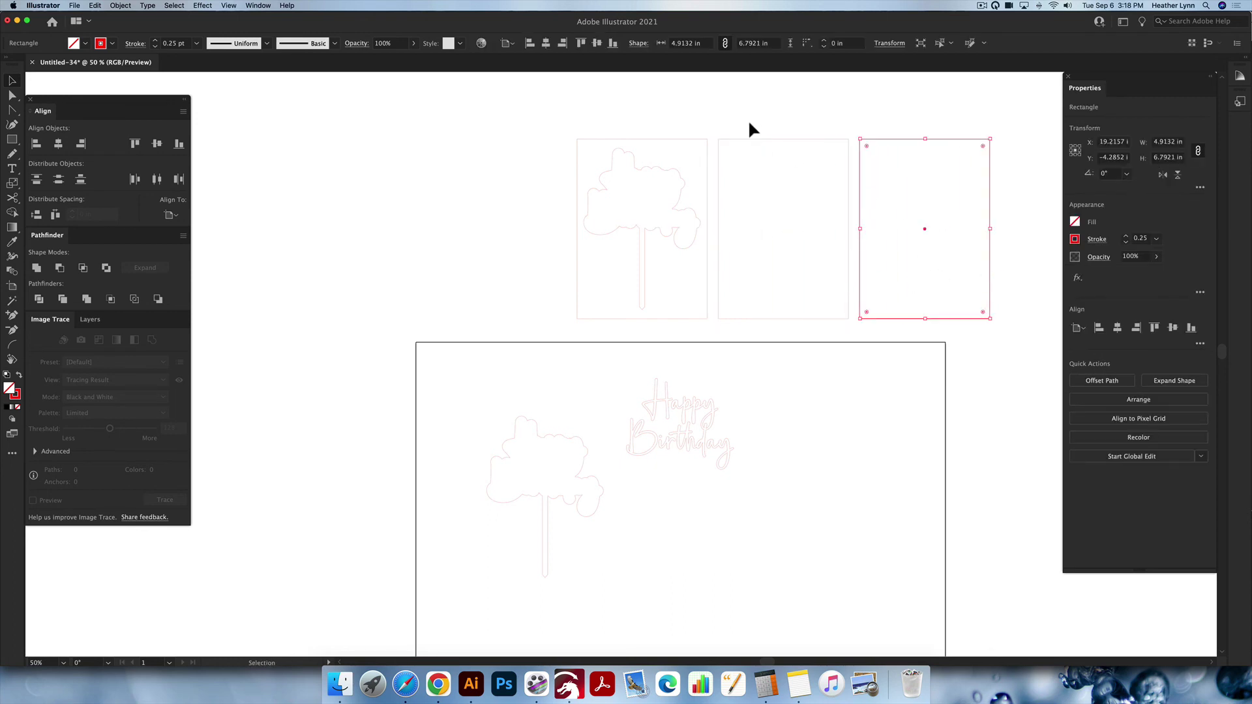
click(749, 119)
click(782, 139)
click(616, 139)
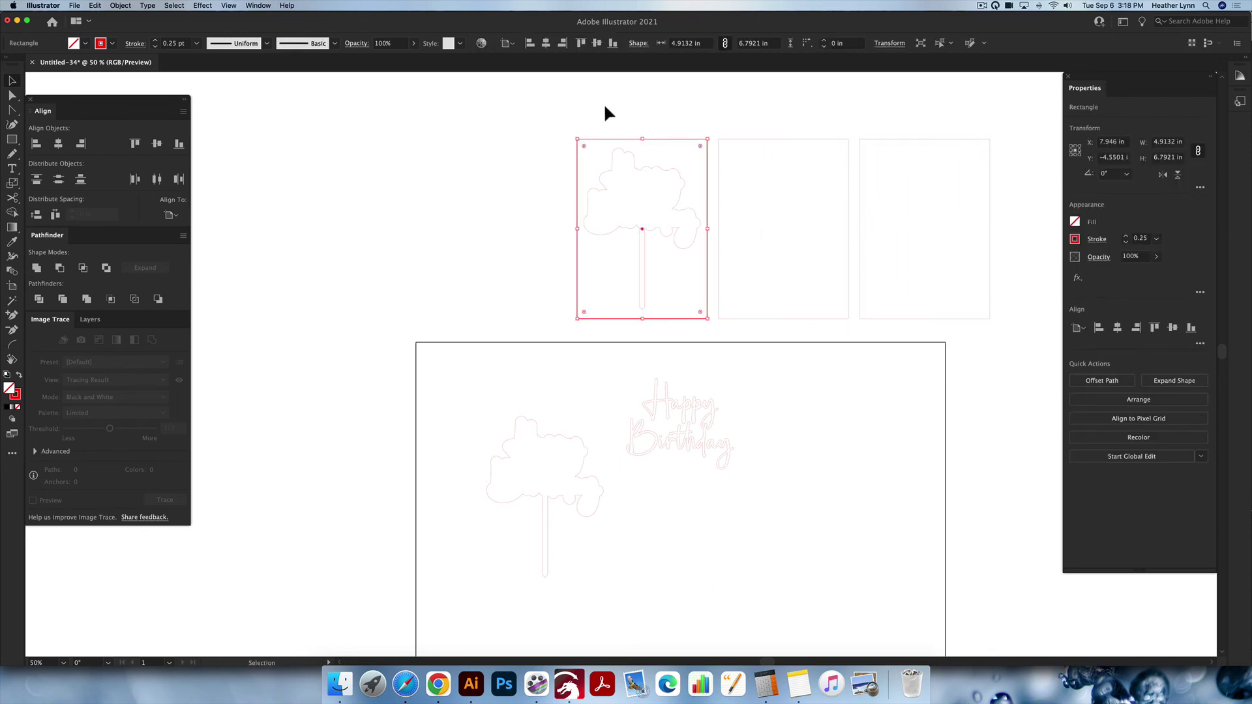
click(554, 121)
scroll(554, 120, up, 1)
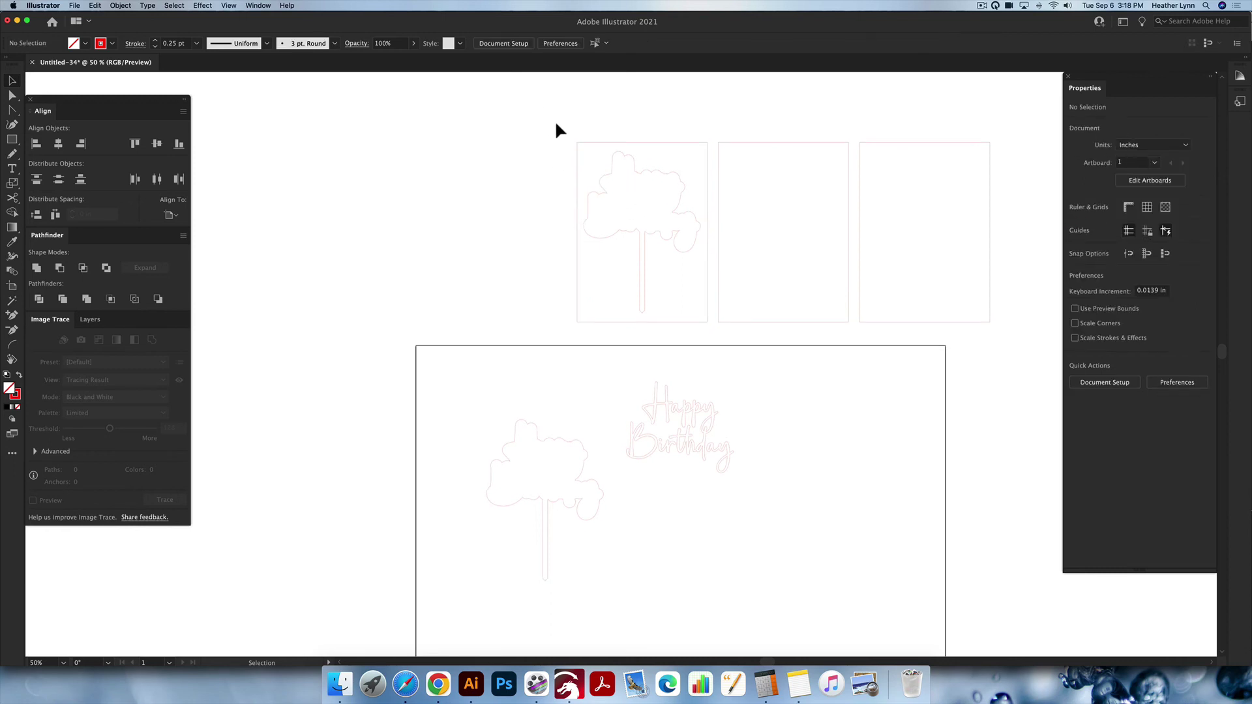
click(848, 251)
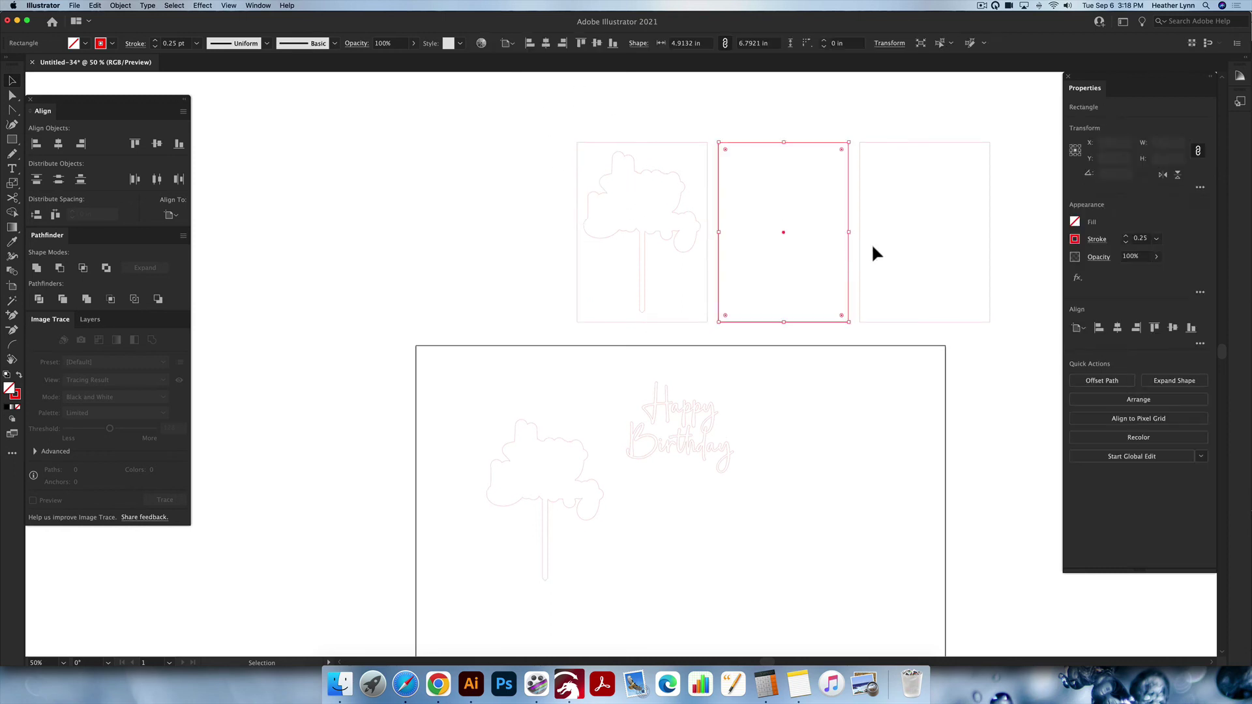
click(989, 236)
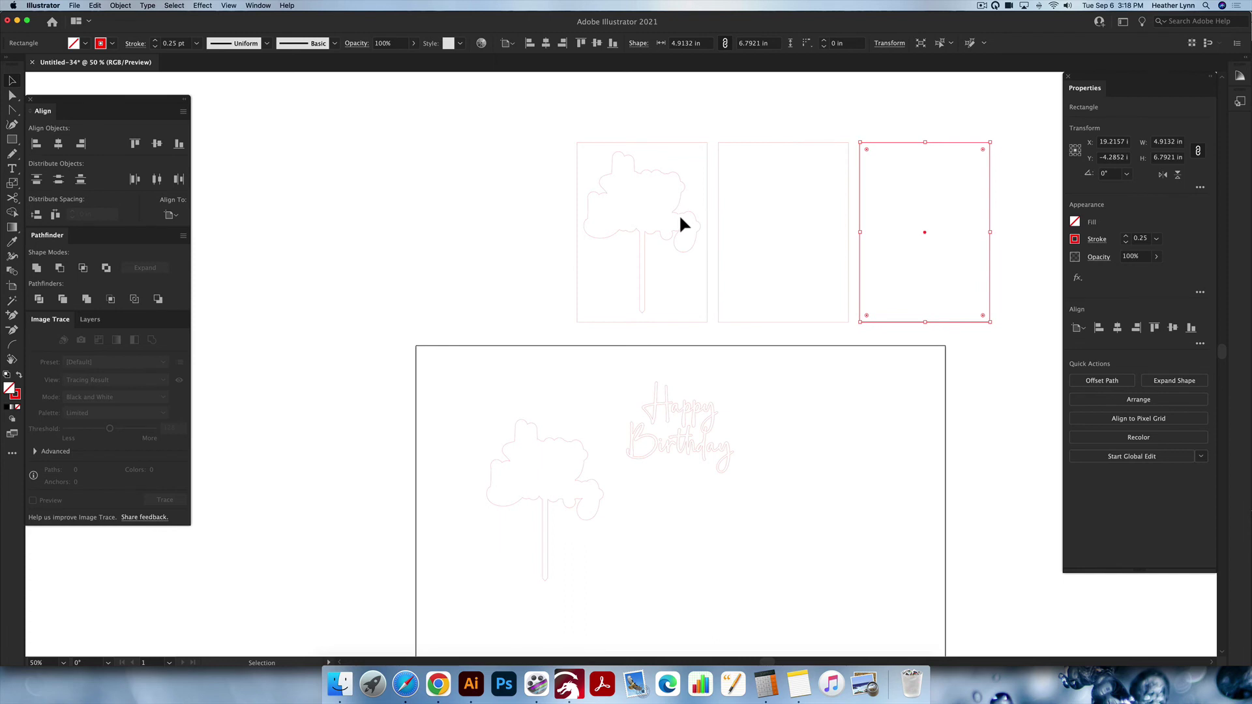
click(557, 277)
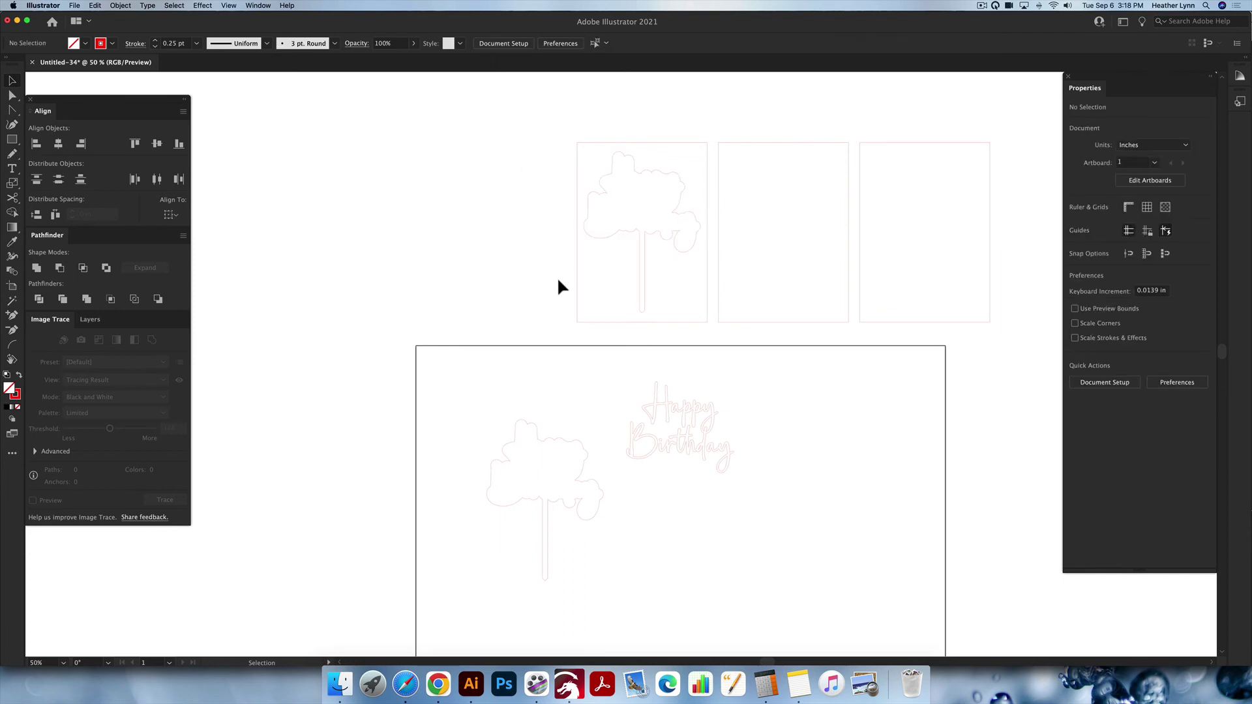
Send the rectangle around the backing copy to the back and subtract the backing copy from it with Minus Front
click(578, 256)
right_click(577, 263)
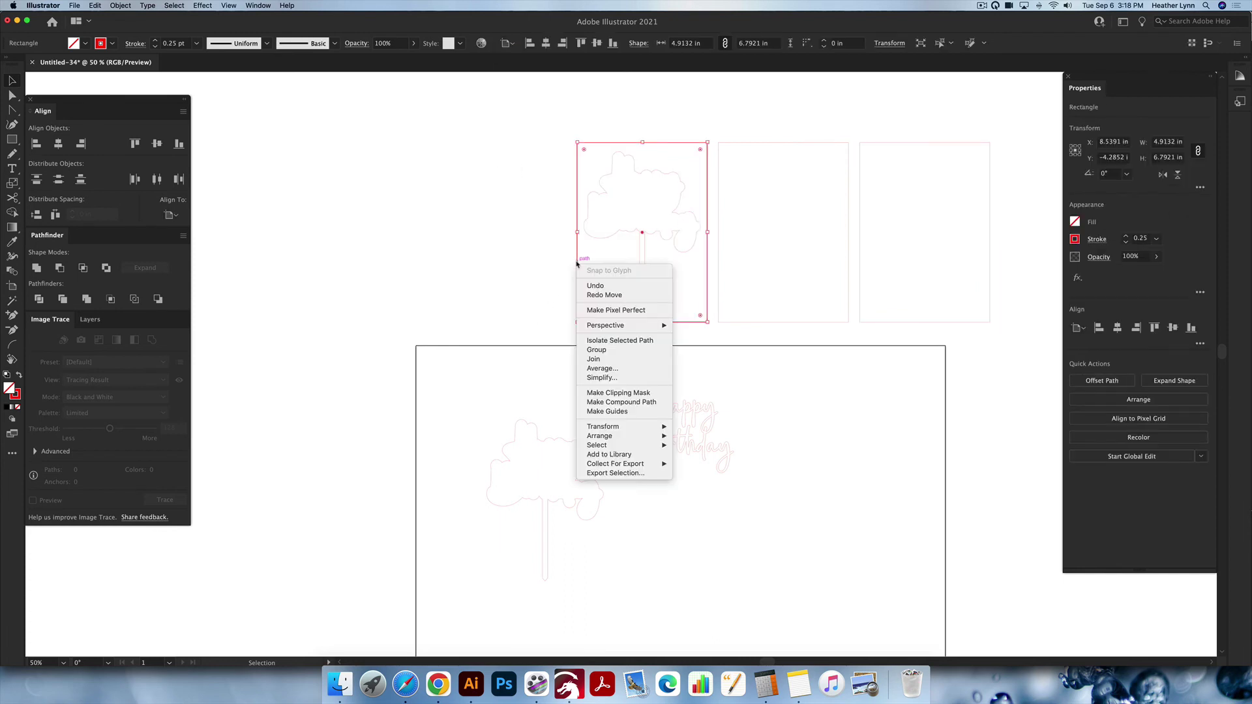
mouse_move(617, 435)
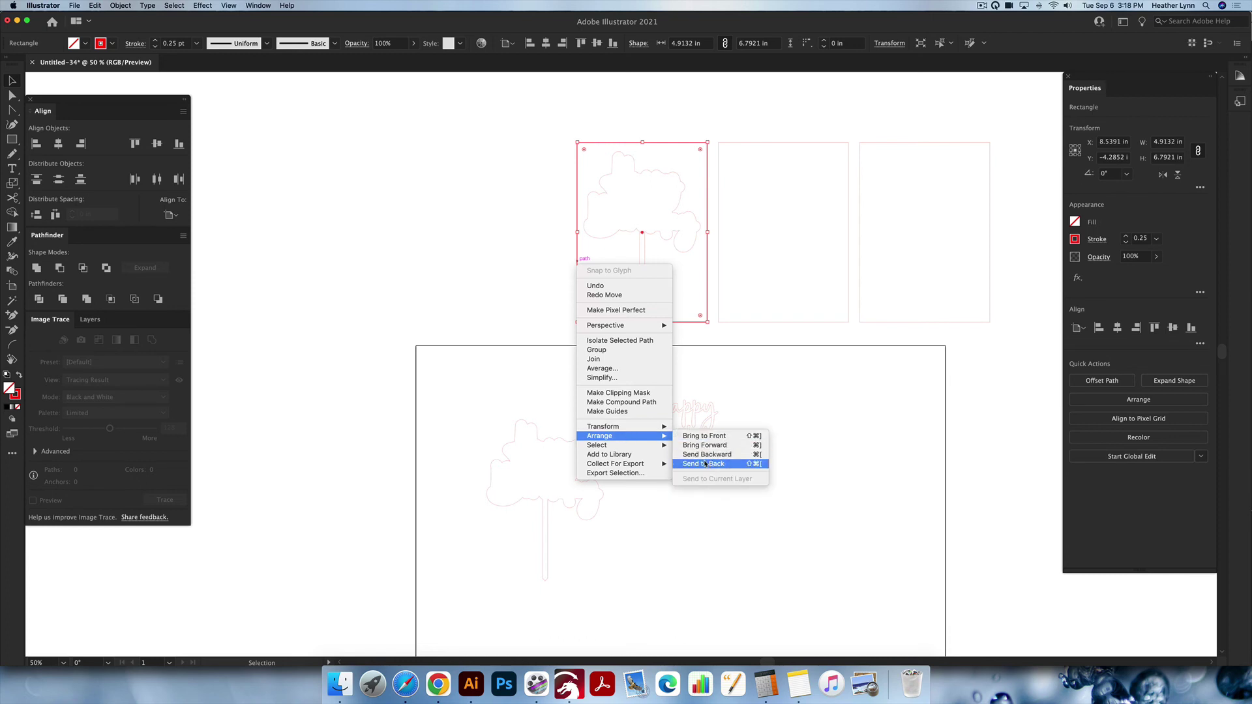
click(715, 462)
click(449, 171)
drag(514, 150, 573, 225)
click(61, 268)
click(441, 197)
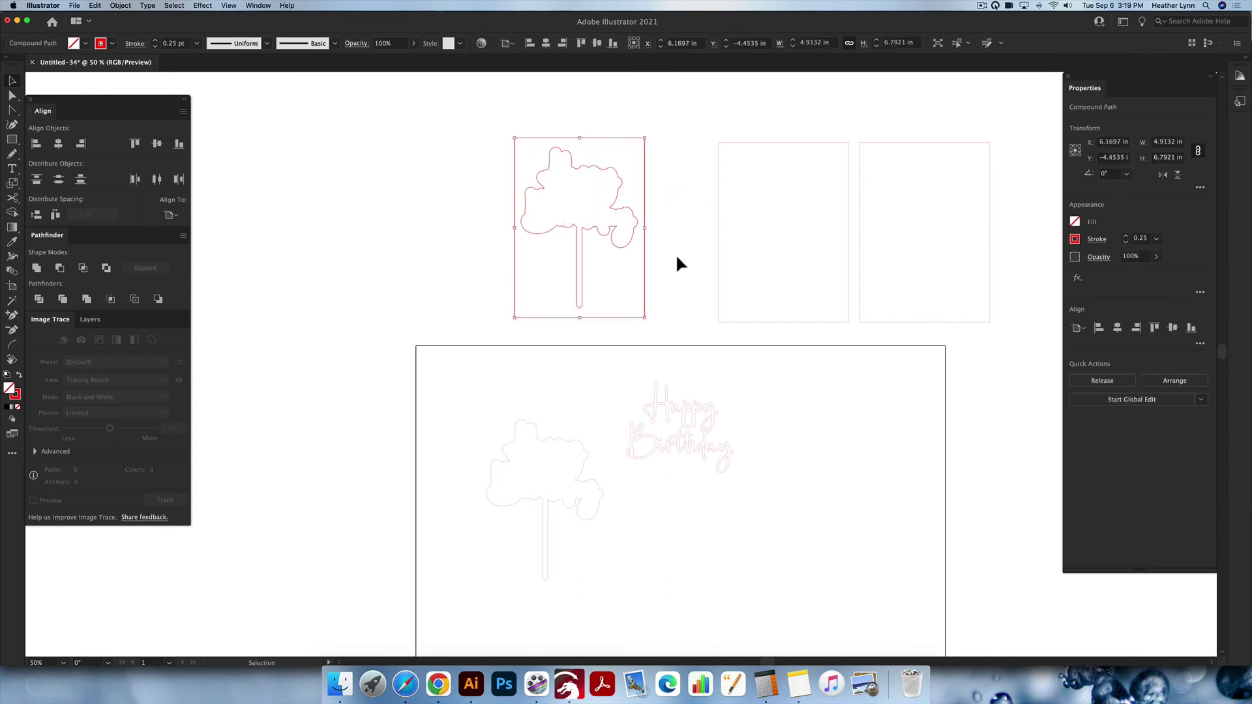
Stack the cut-out rectangle and the two plain rectangles on top of each other above the artboard
drag(647, 262, 495, 261)
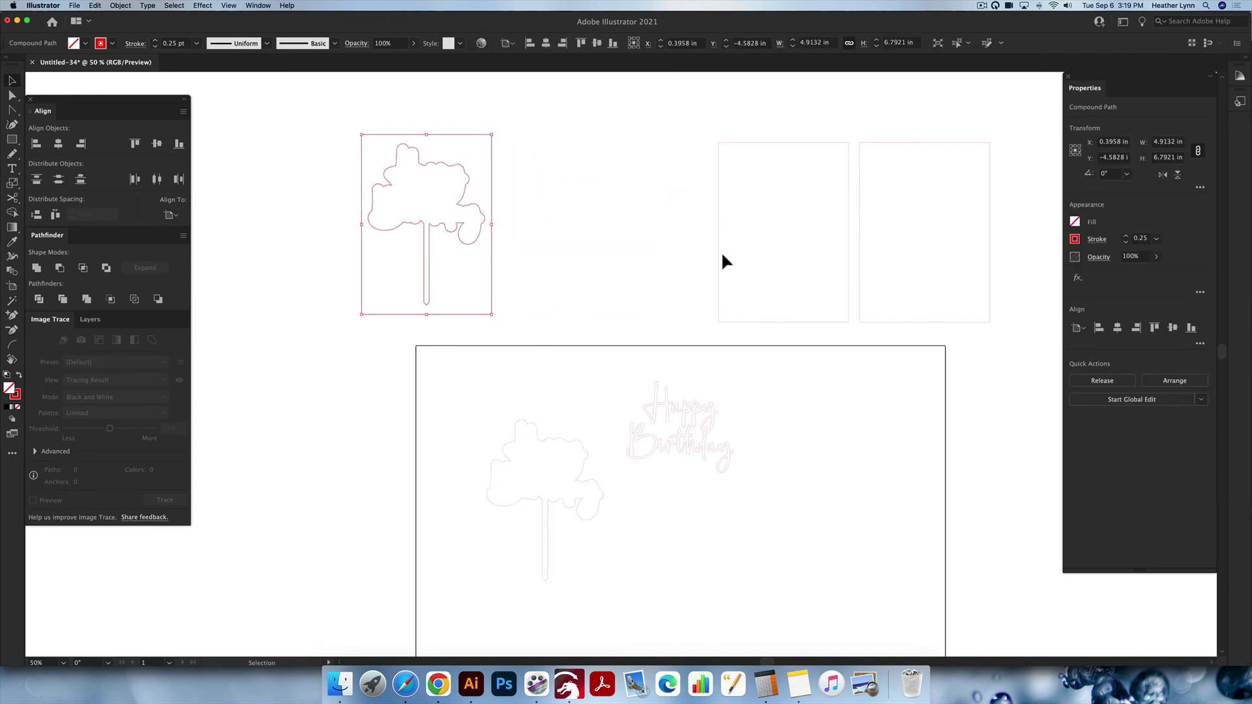
drag(720, 254, 630, 257)
drag(490, 253, 735, 255)
click(813, 256)
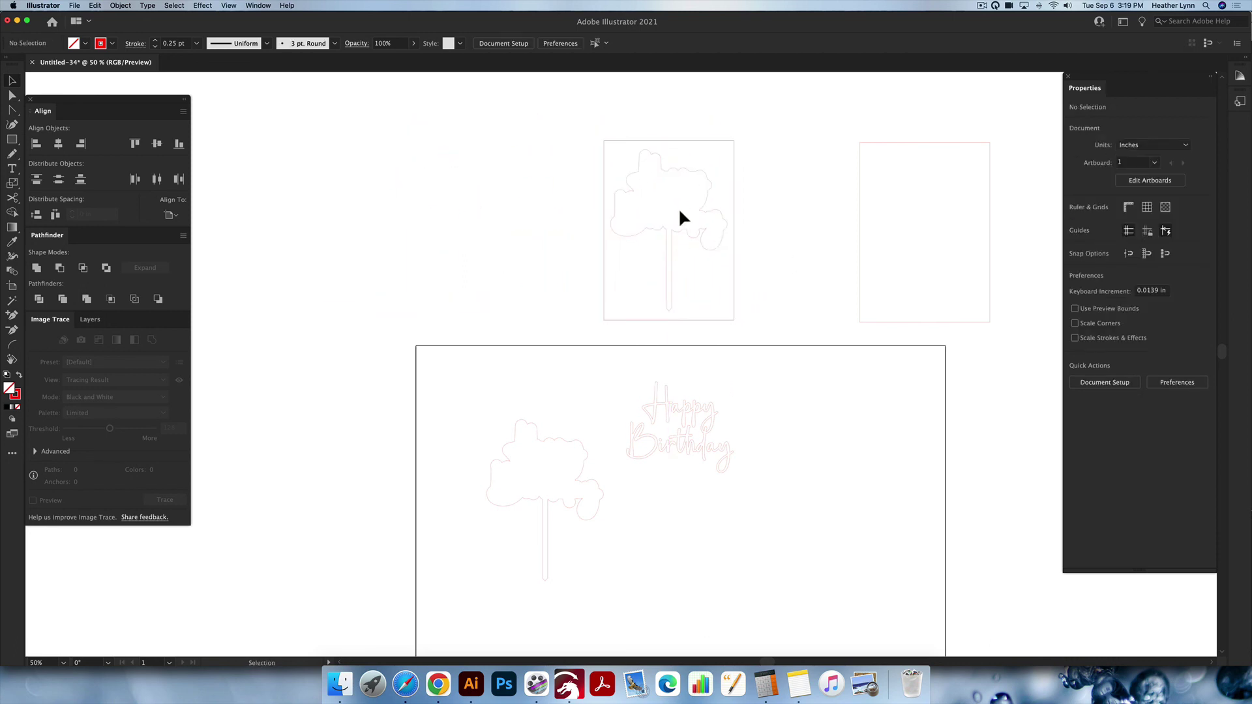
drag(861, 272, 604, 271)
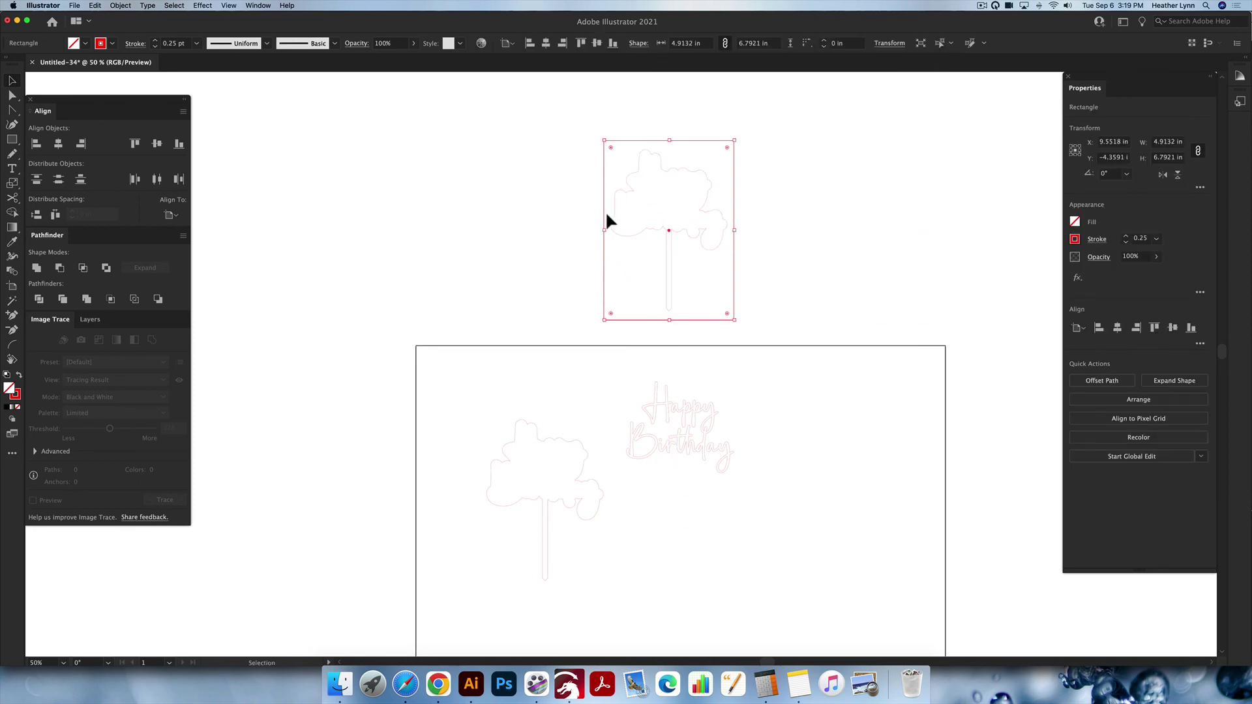
click(608, 282)
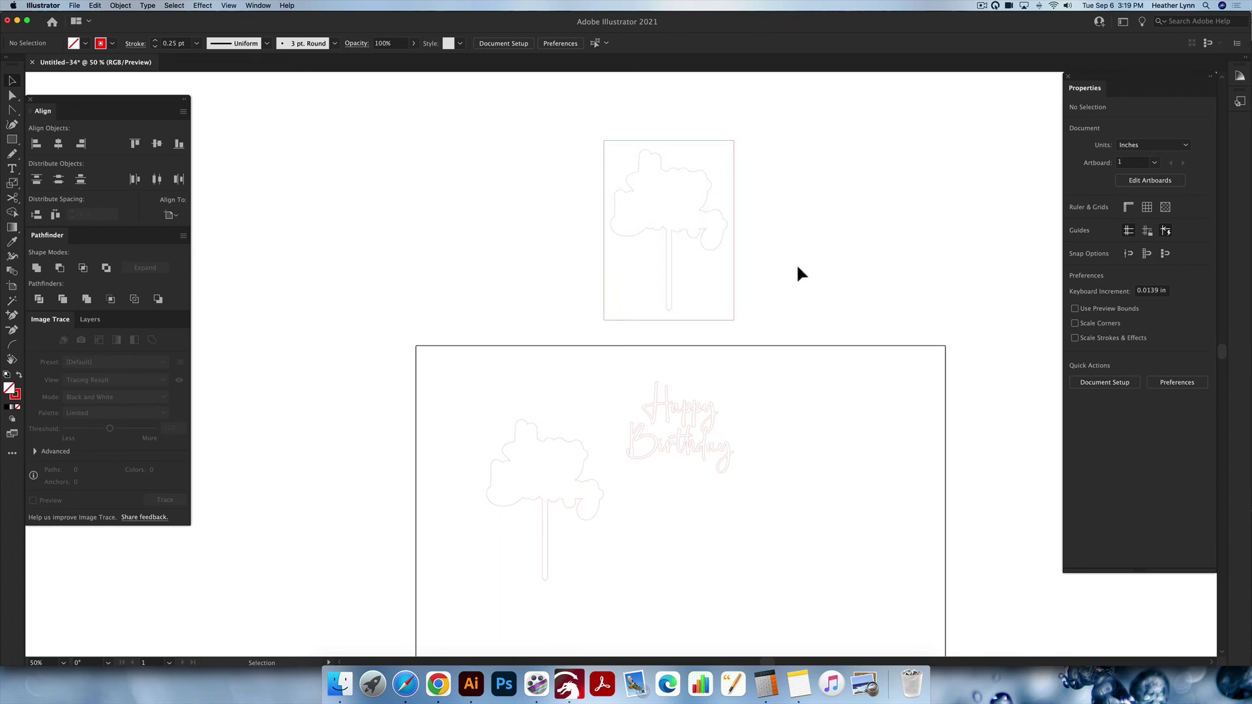
Spread the stacked pieces into a row with one plain rectangle on each side of the cut-out rectangle
scroll(780, 261, down, 1)
drag(731, 270, 590, 279)
drag(733, 271, 872, 271)
click(947, 318)
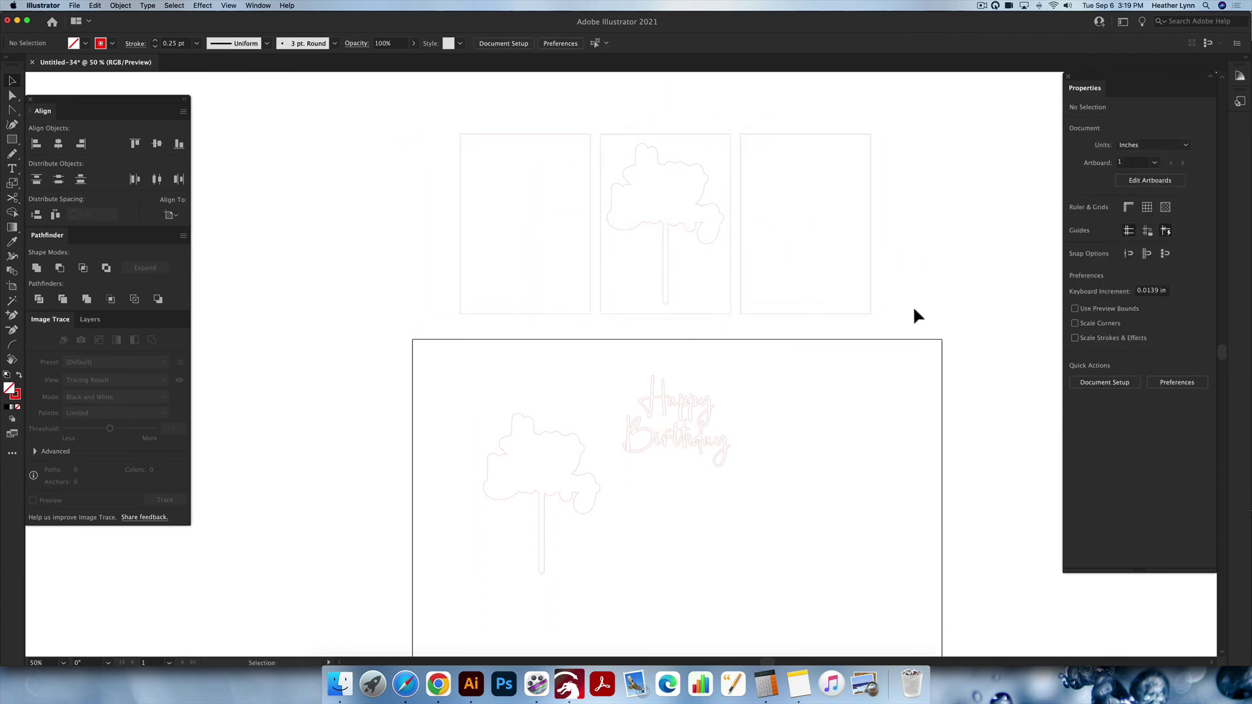
Examine the backing shape and the "Happy Birthday" lettering on the artboard along with the rectangles above it
scroll(931, 367, down, 3)
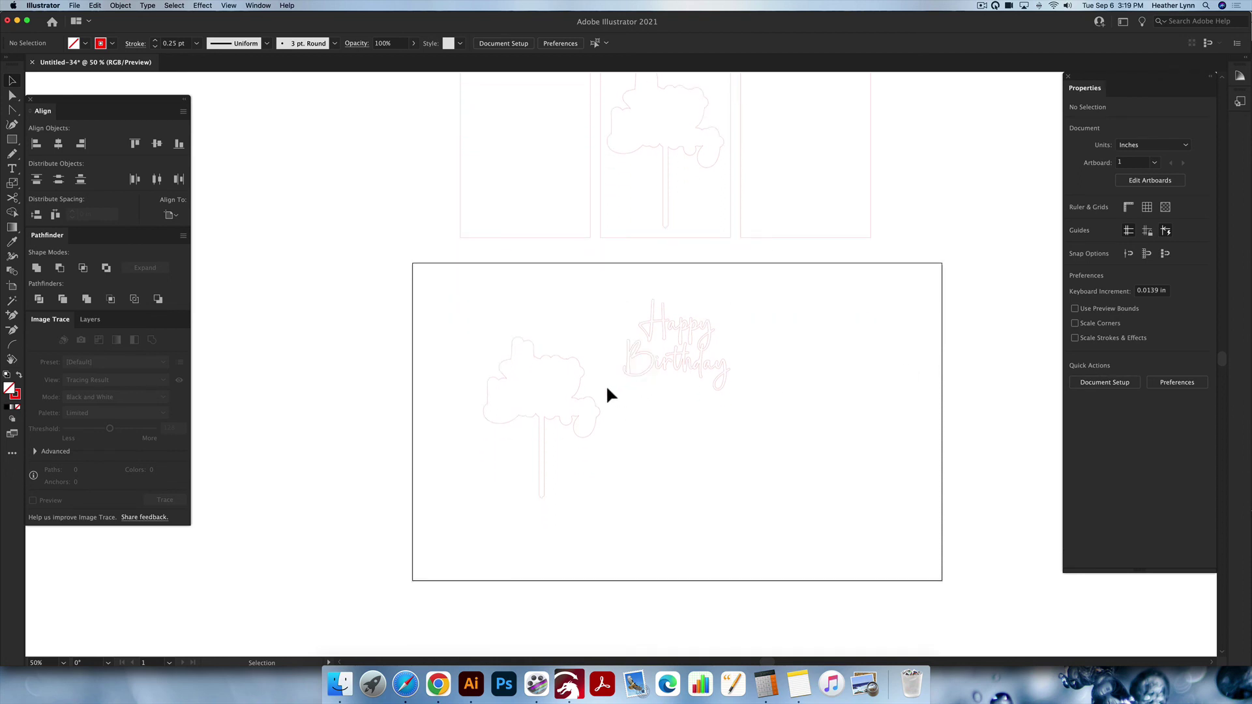
key(super+equal)
mouse_move(569, 437)
mouse_down()
mouse_move(569, 456)
mouse_move(569, 436)
mouse_up()
click(642, 412)
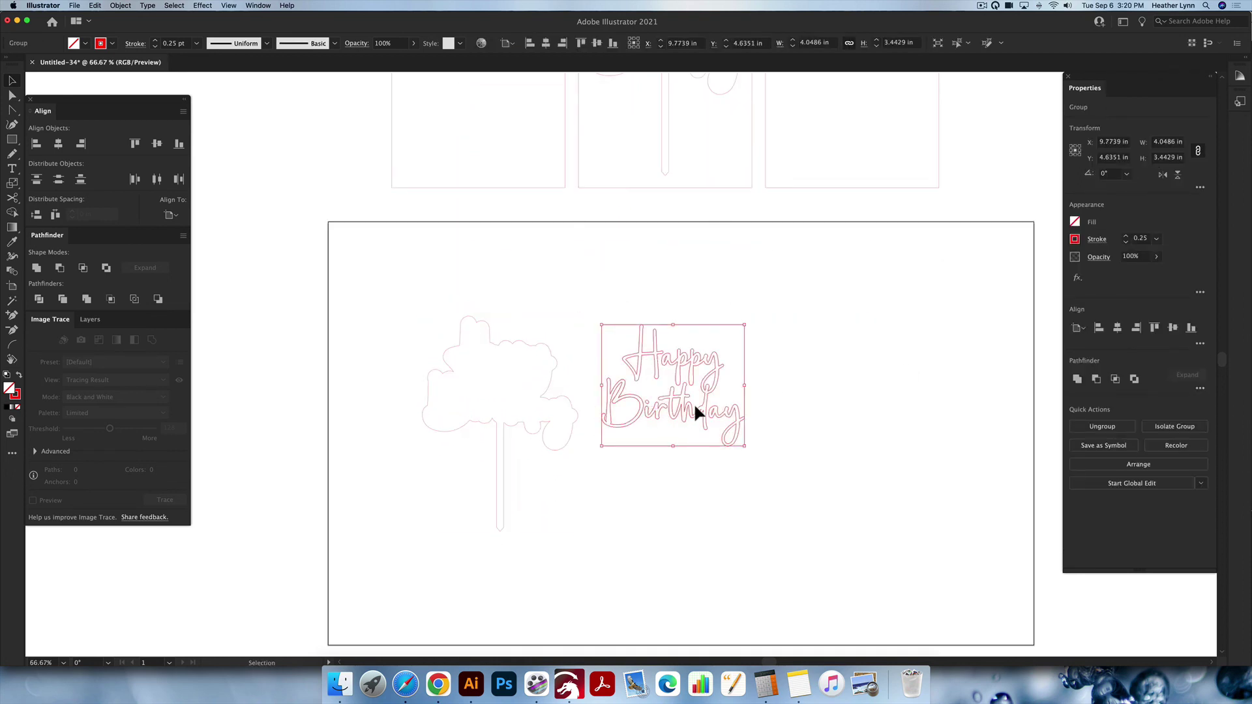
click(815, 366)
scroll(862, 435, up, 2)
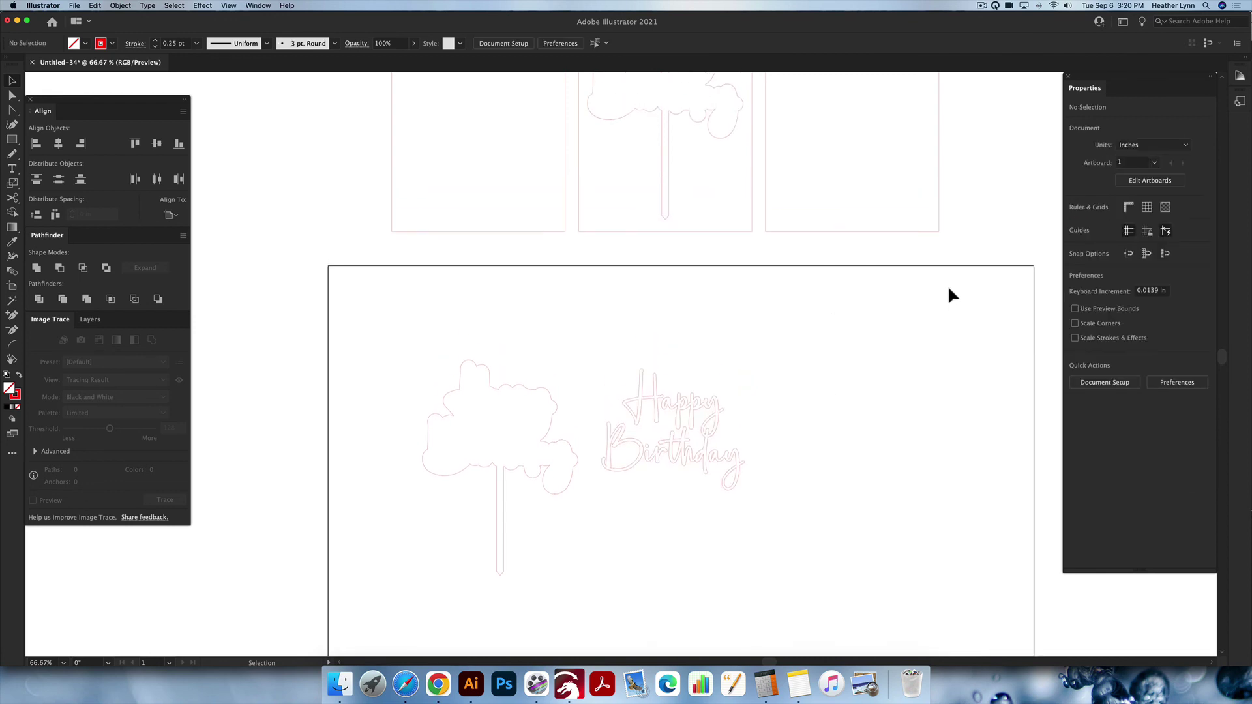
scroll(949, 288, up, 2)
scroll(948, 412, down, 4)
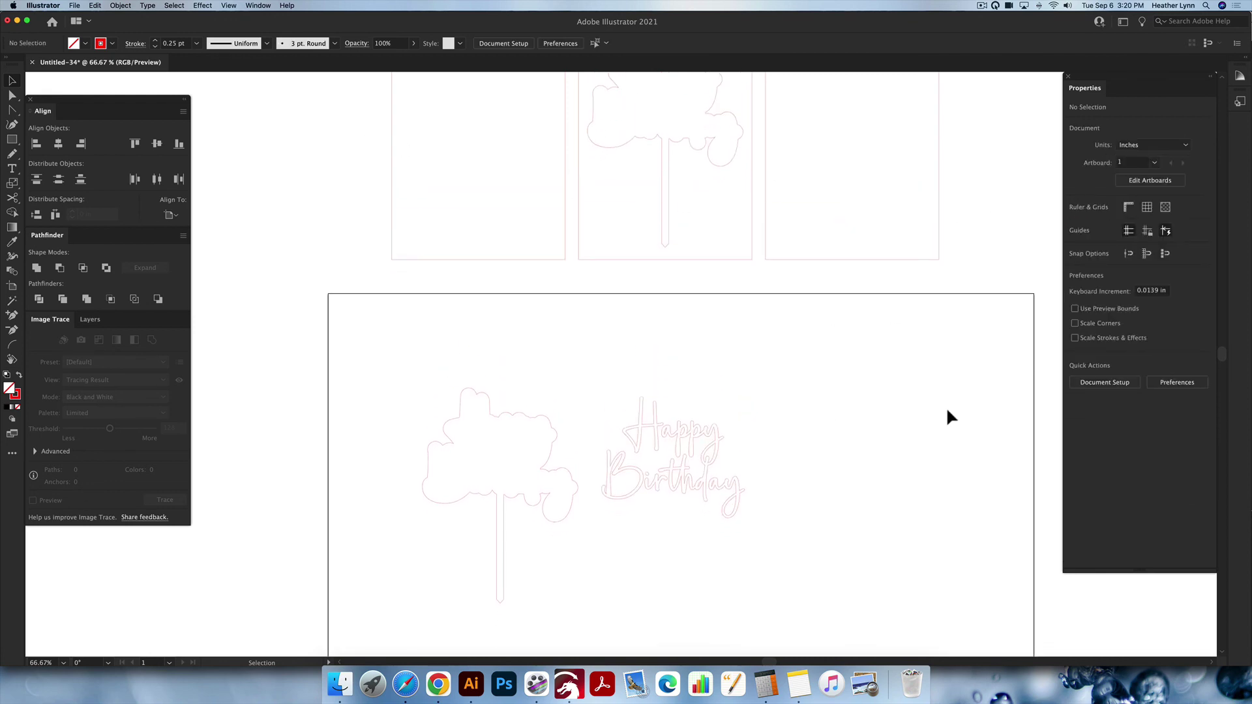
scroll(947, 413, right, 2)
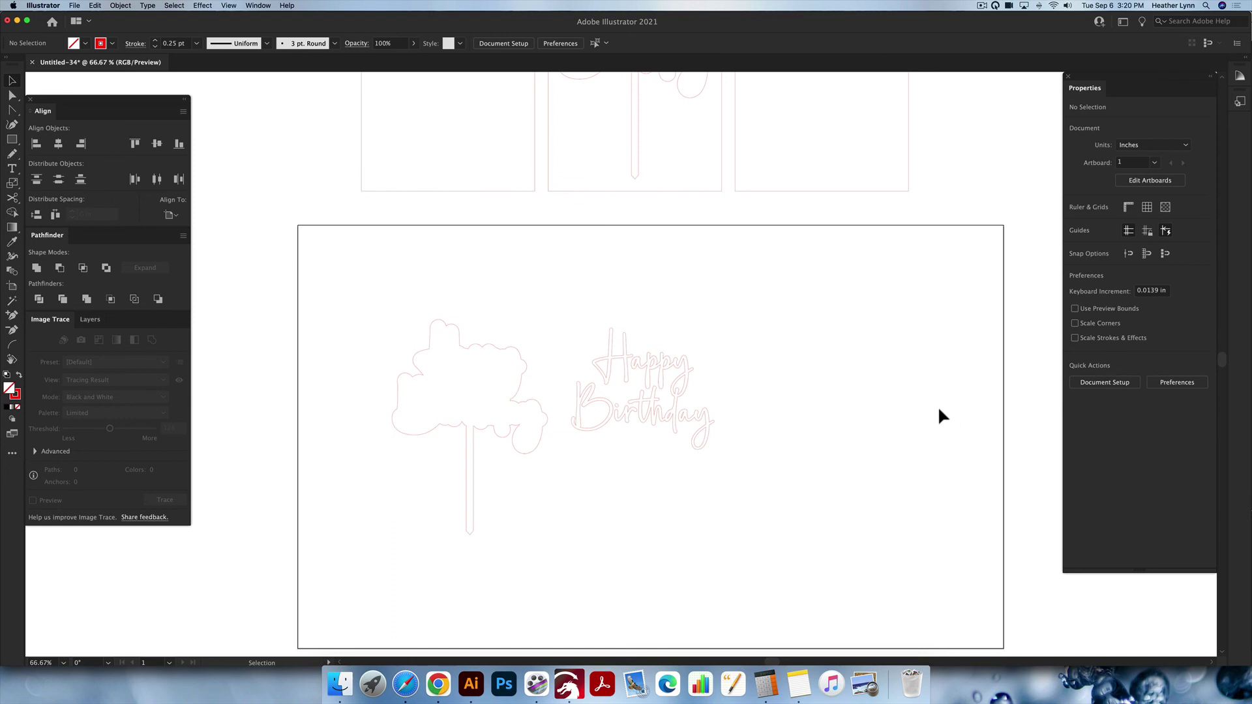
scroll(940, 415, down, 1)
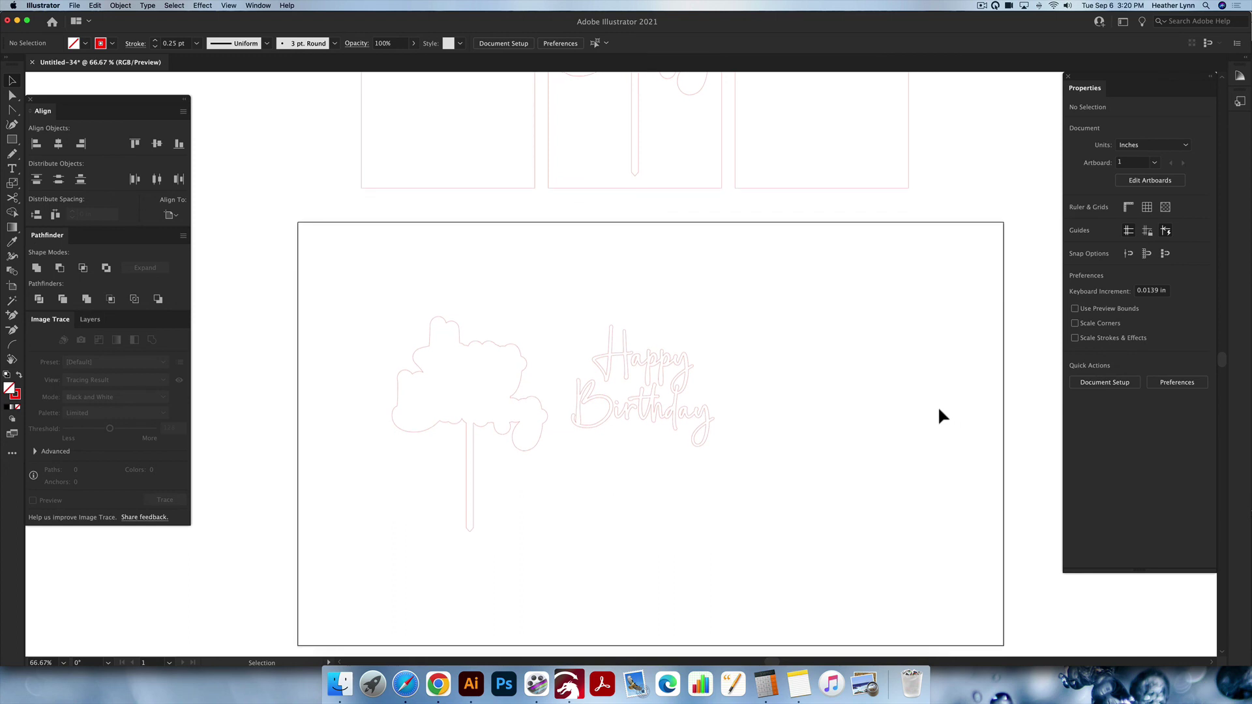
scroll(940, 411, down, 2)
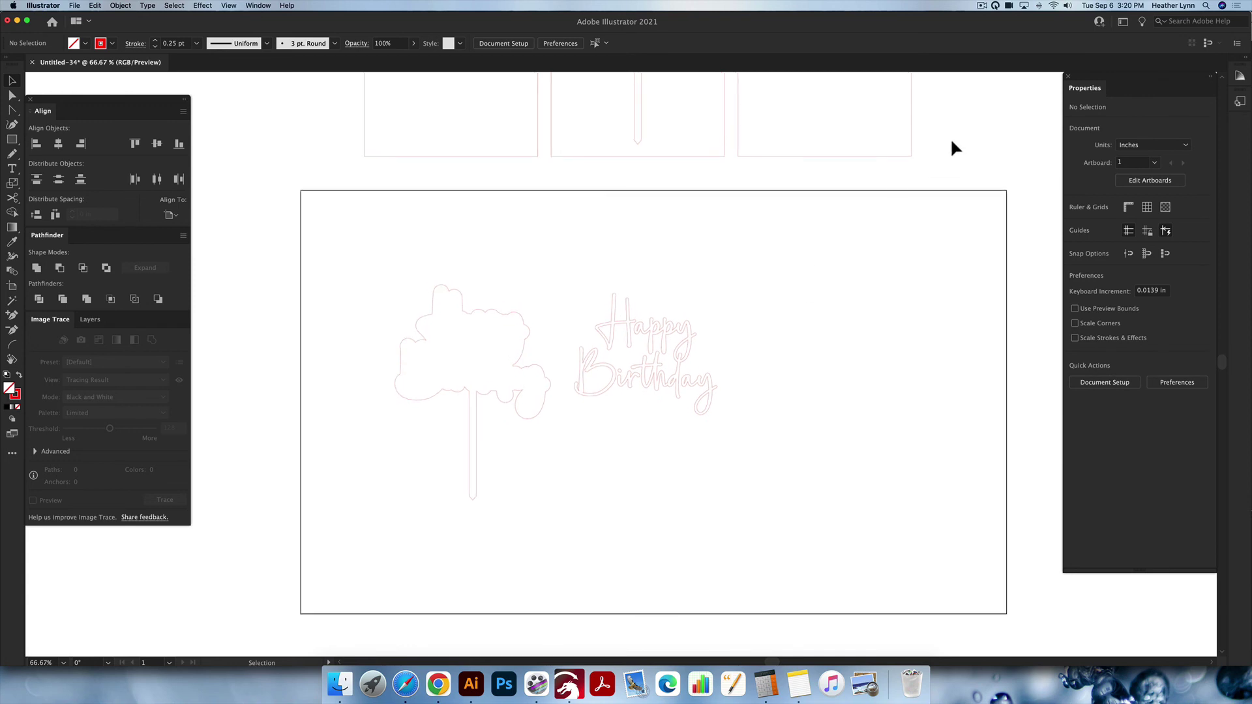
Move the row of rectangles into the artboard's lower right area, and the backing shape and lettering to its upper left
drag(954, 149, 295, 82)
drag(537, 138, 620, 577)
click(537, 287)
drag(529, 332, 451, 254)
drag(649, 333, 569, 240)
click(781, 304)
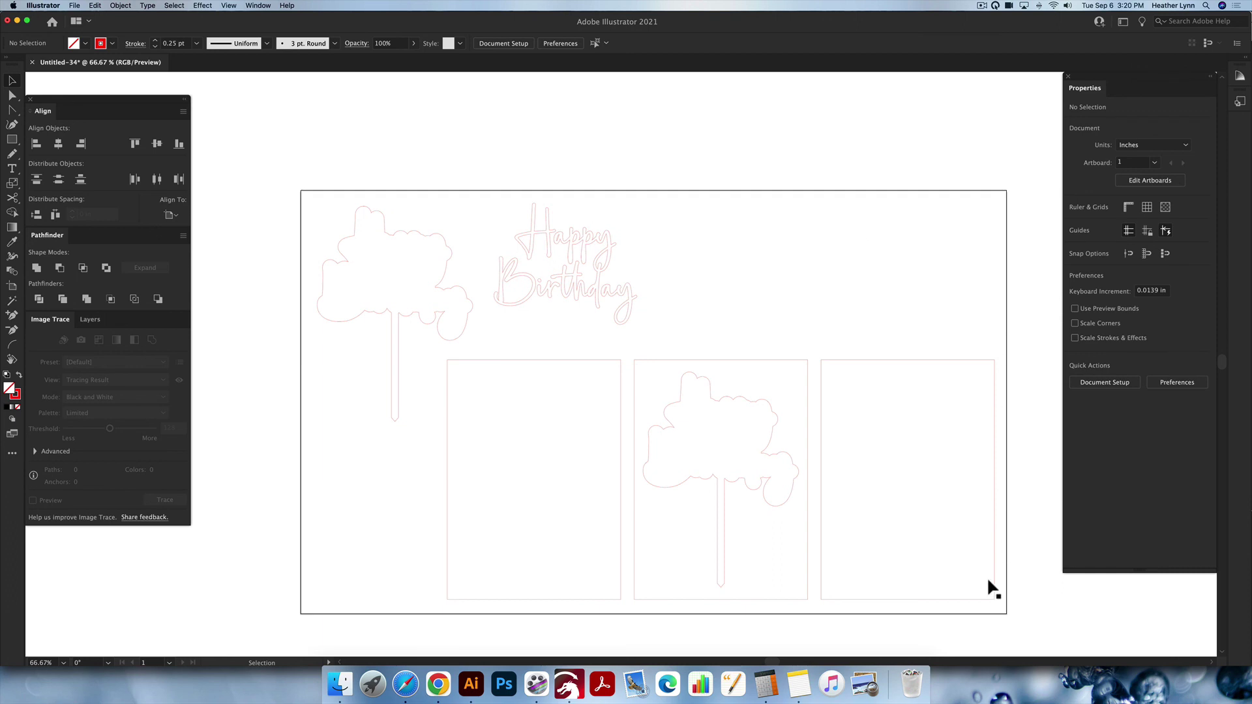
scroll(740, 223, up, 1)
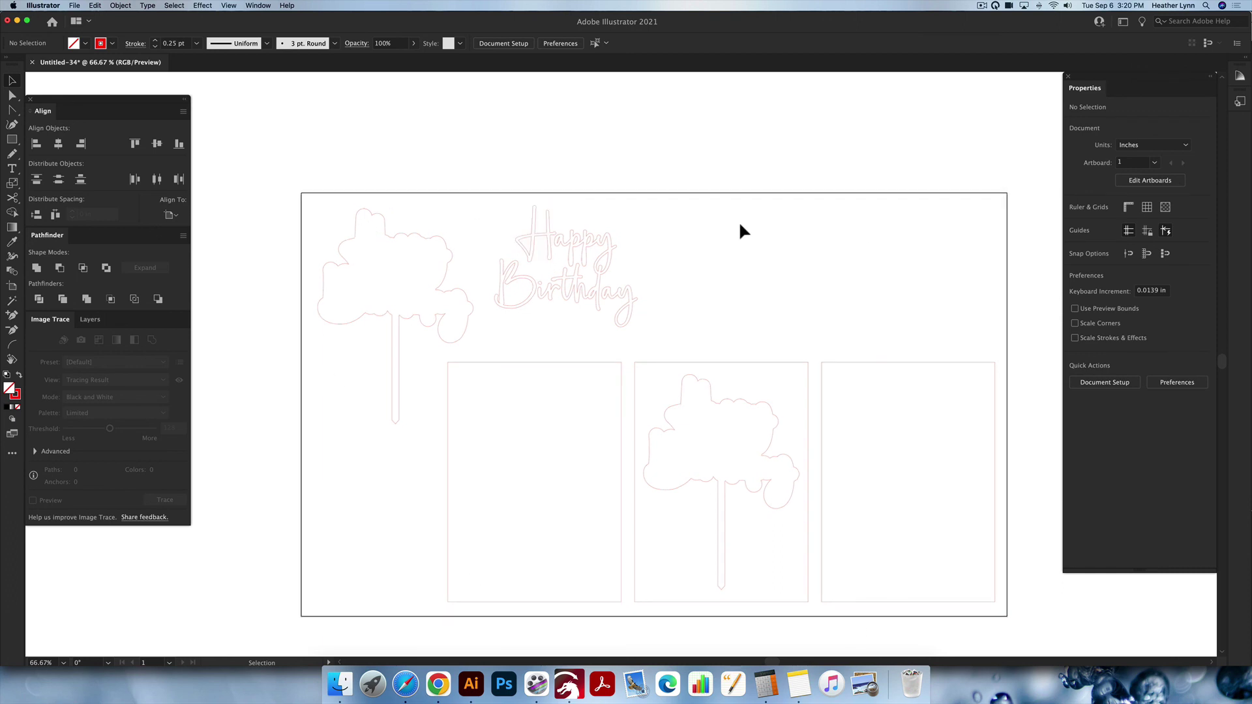
Review the SVG Options for saving the document in SVG format, and leave them without saving
click(75, 6)
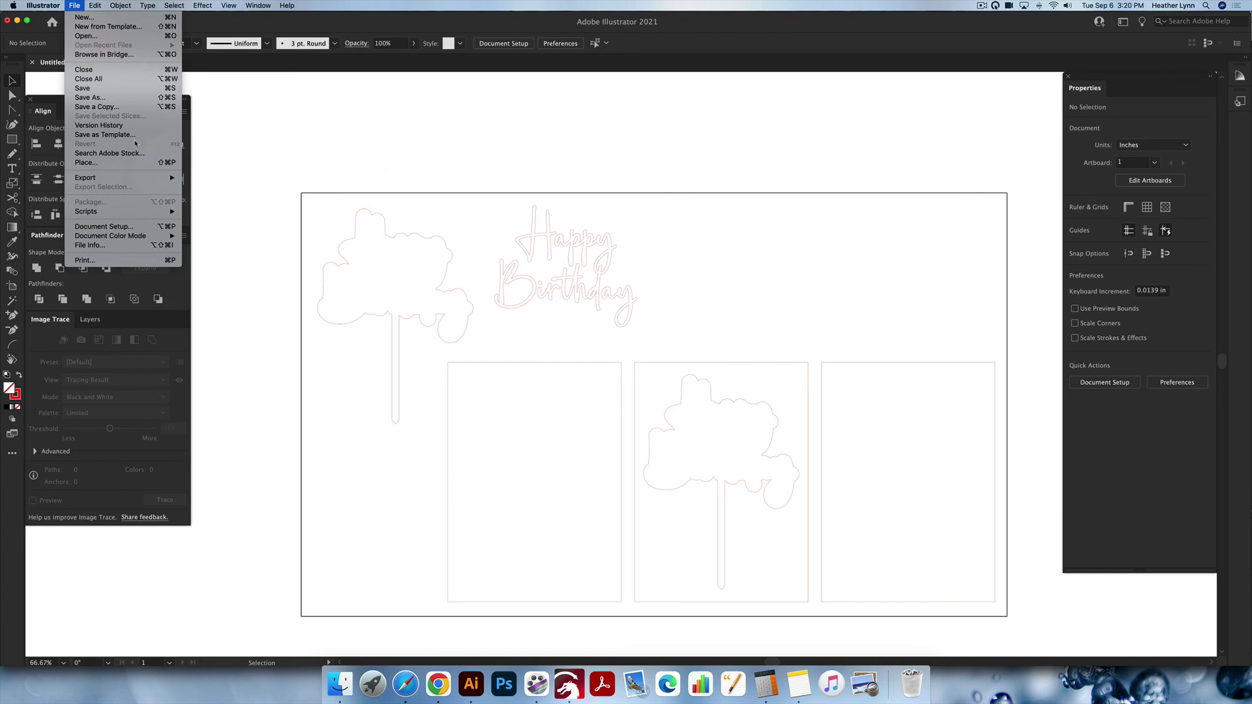
key(super+shift+s)
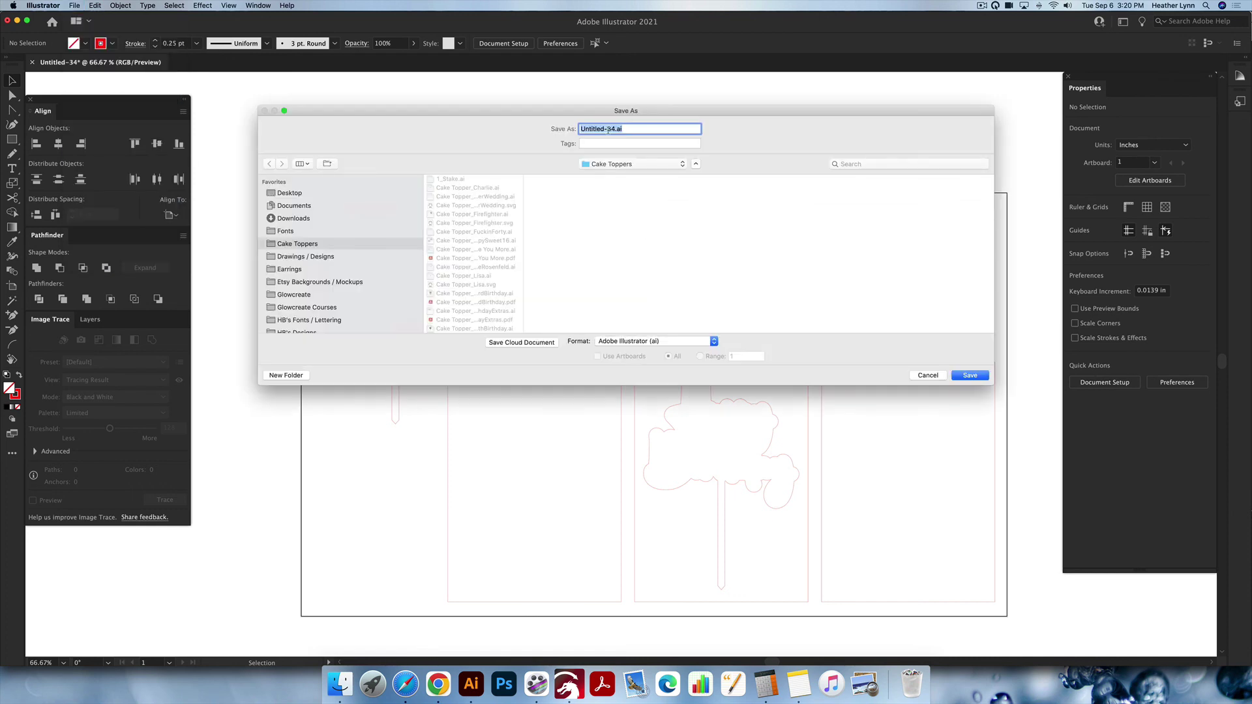
click(675, 341)
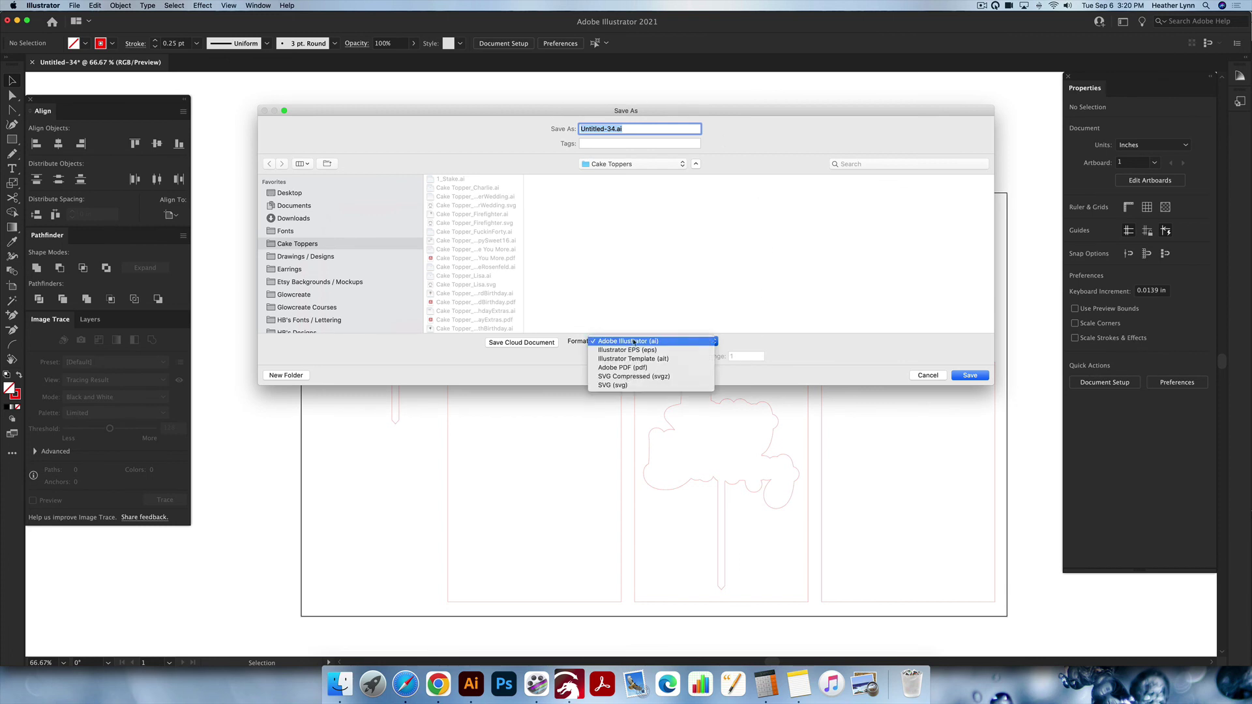
click(636, 386)
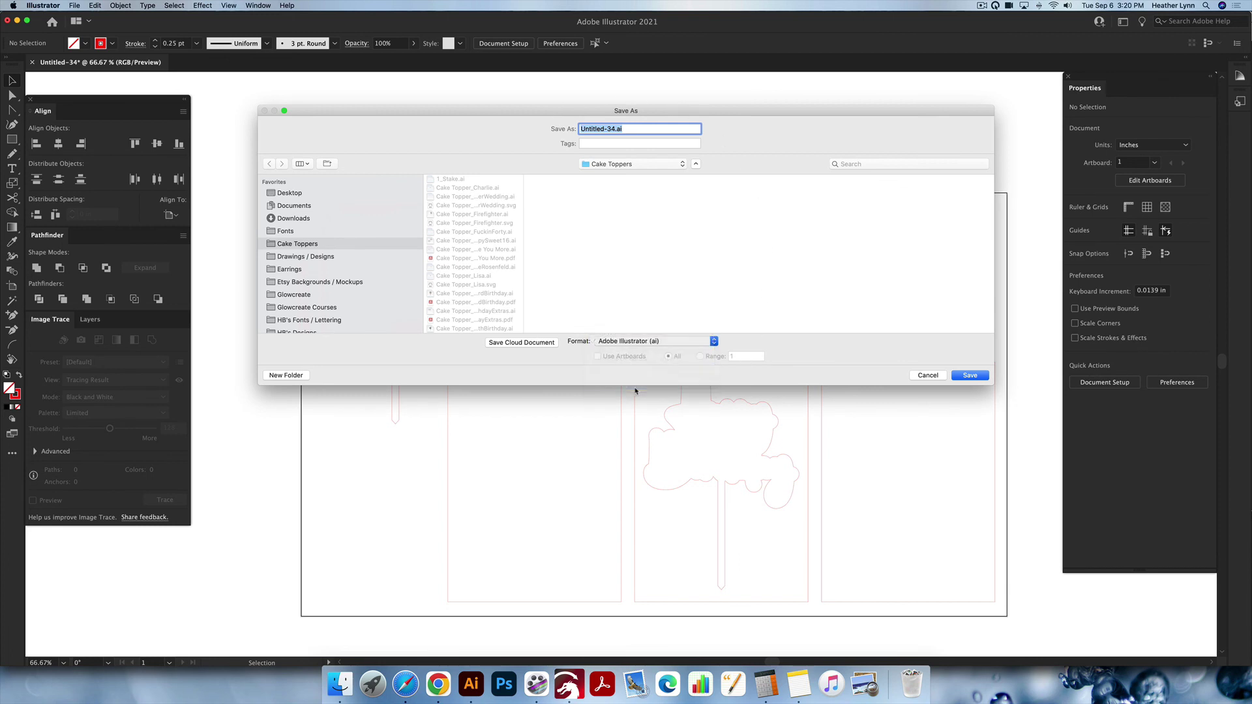
click(975, 377)
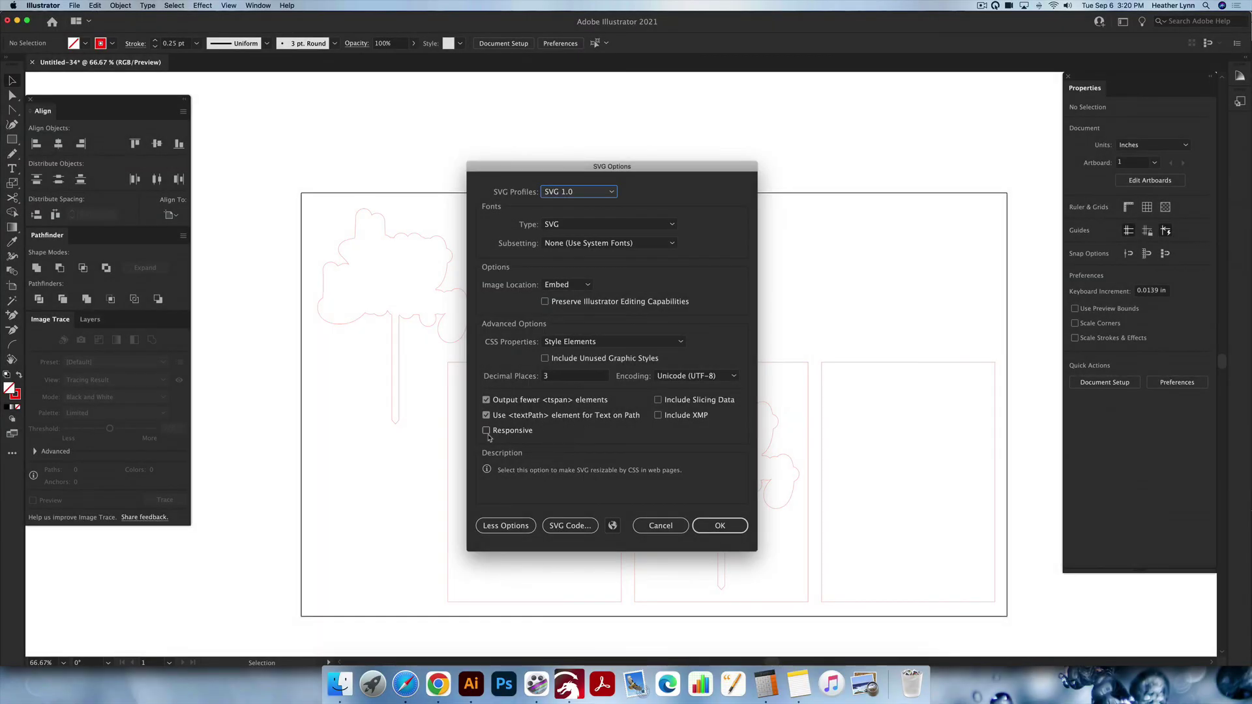
click(660, 526)
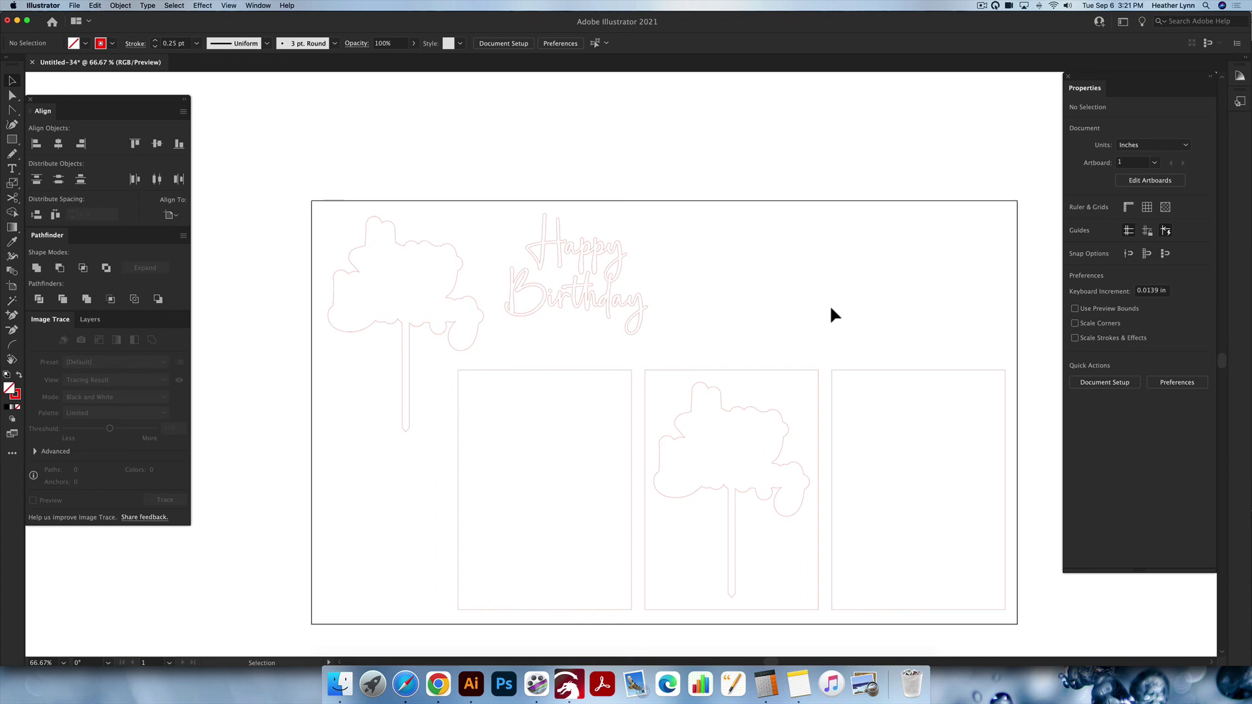
Hide Layer 2, which holds the red cutting outlines
click(90, 320)
click(35, 338)
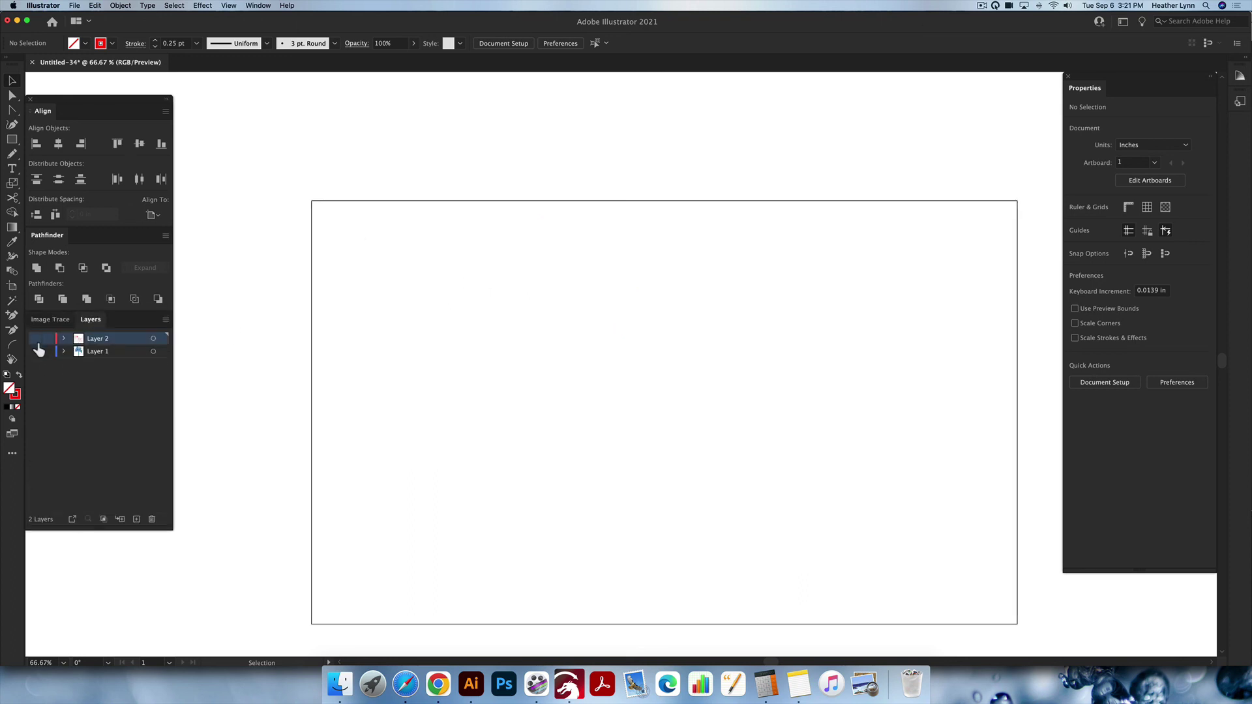